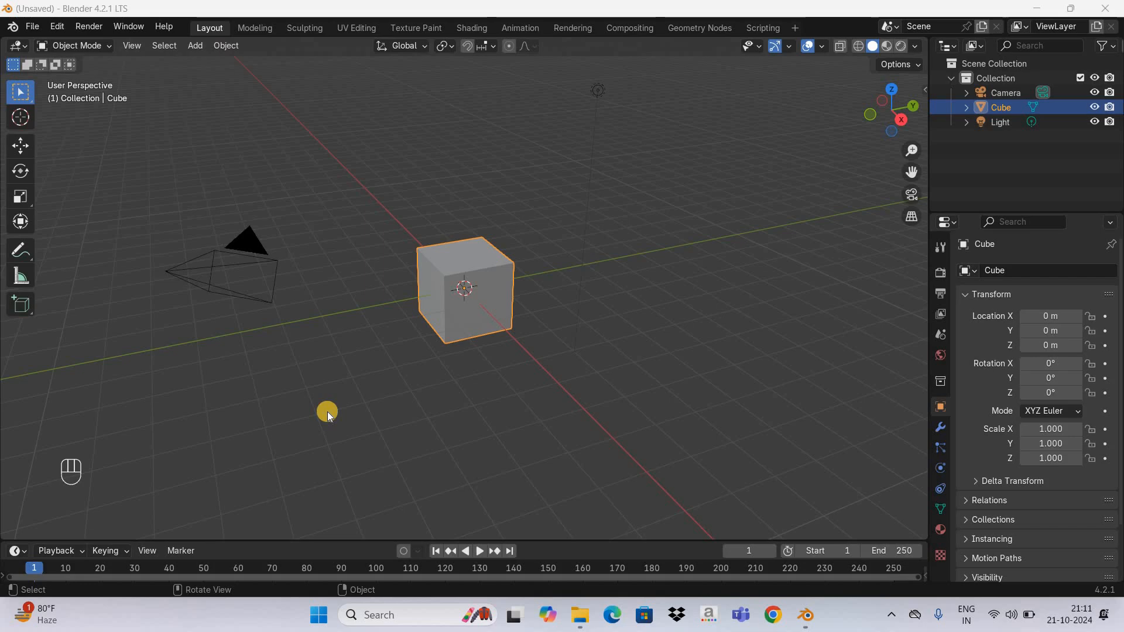
# Delete the default cube and add a mesh cylinder in its place.
pyautogui.click(469, 266)
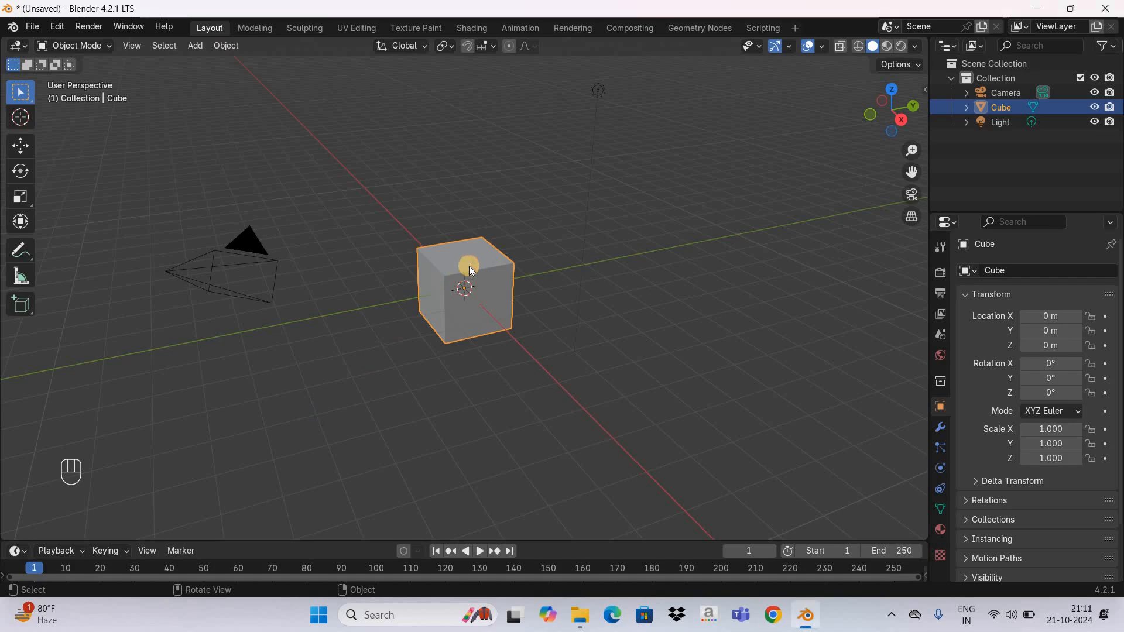
pyautogui.press('Delete')
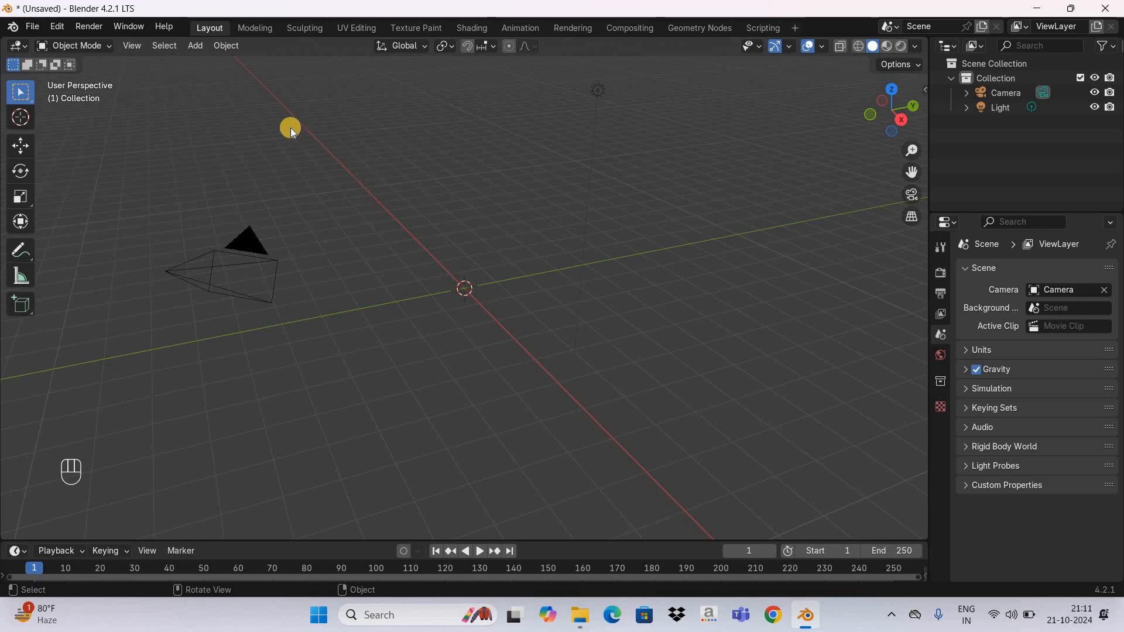
pyautogui.click(198, 48)
pyautogui.moveTo(252, 61)
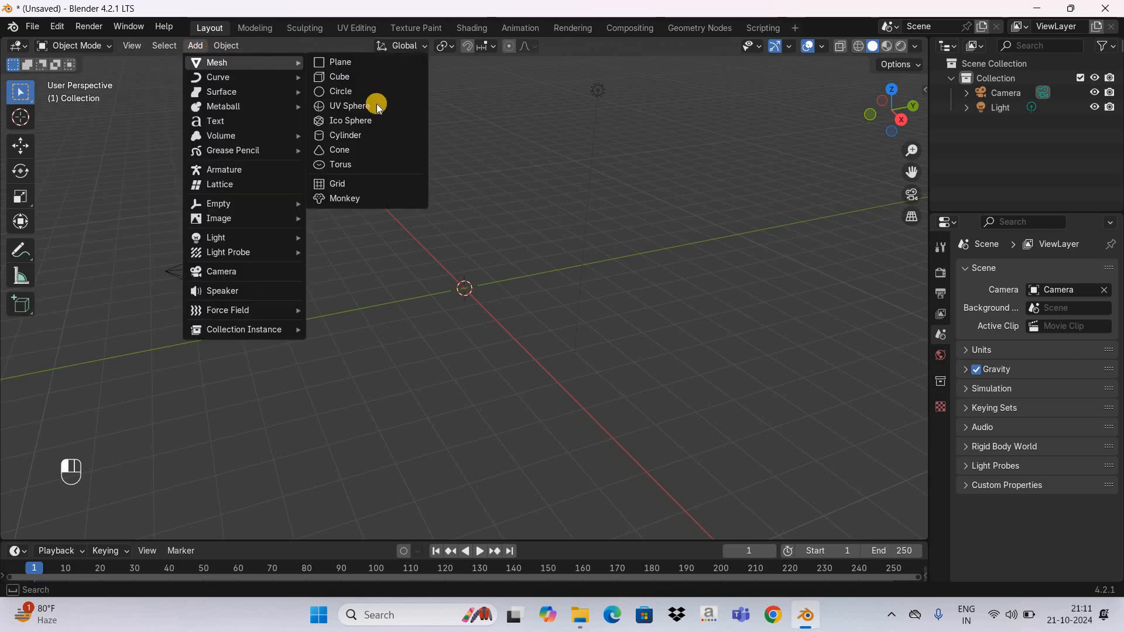
pyautogui.click(384, 135)
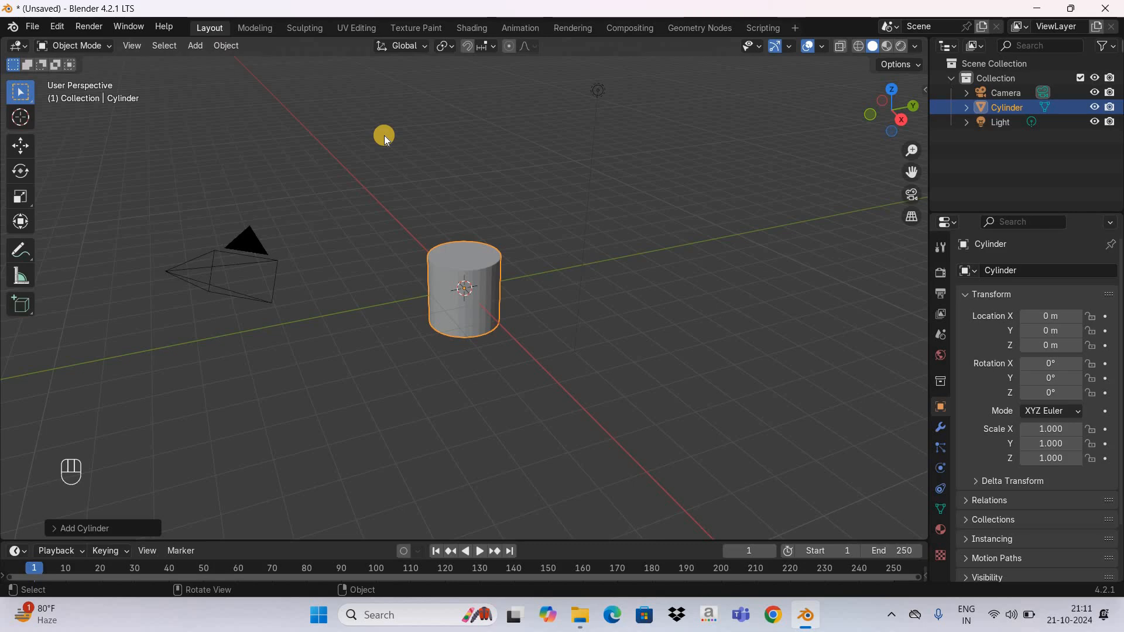
# Set the cylinder's Z location to 1 m.
pyautogui.click(1045, 346)
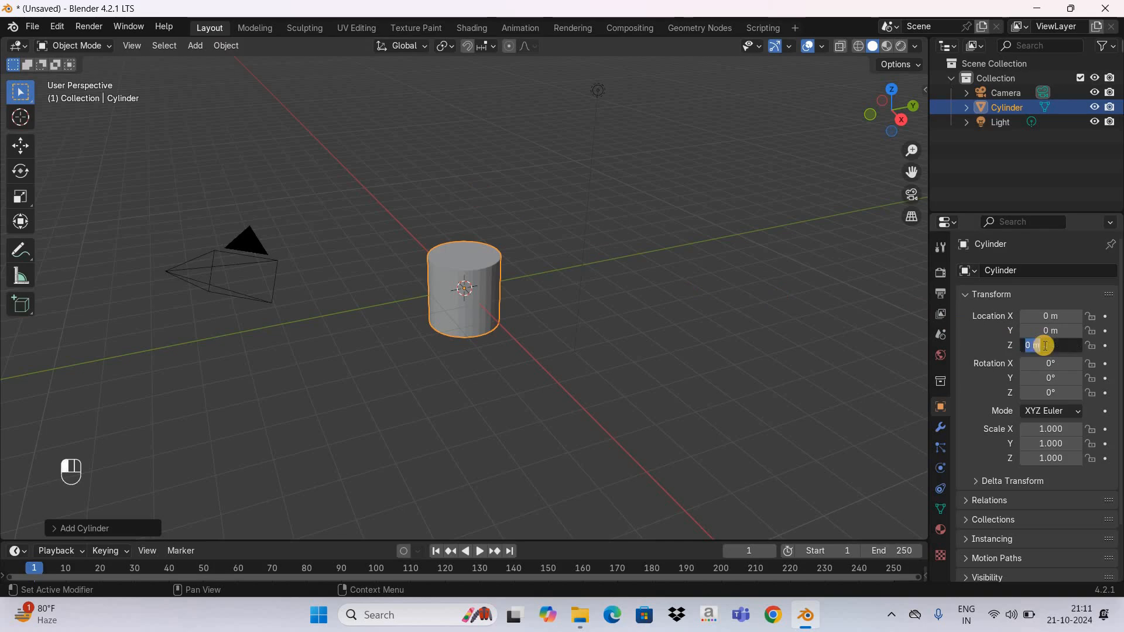
pyautogui.write('1')
pyautogui.press('Return')
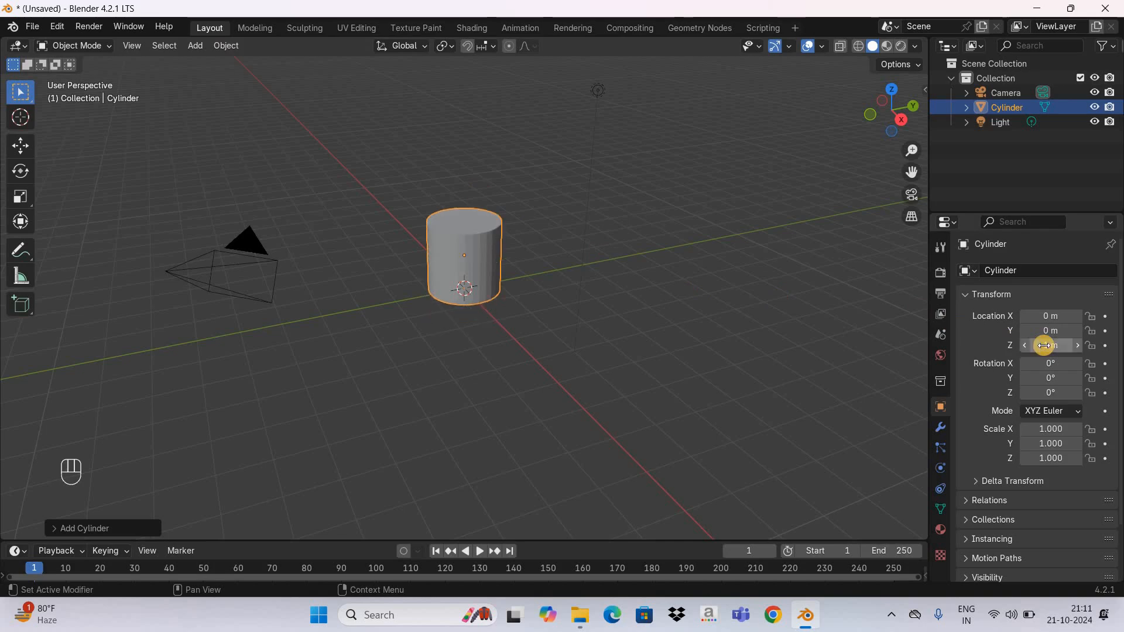
# Scale the cylinder to 0.15 on X, 0.15 on Y and 0.5 on Z.
pyautogui.click(1046, 431)
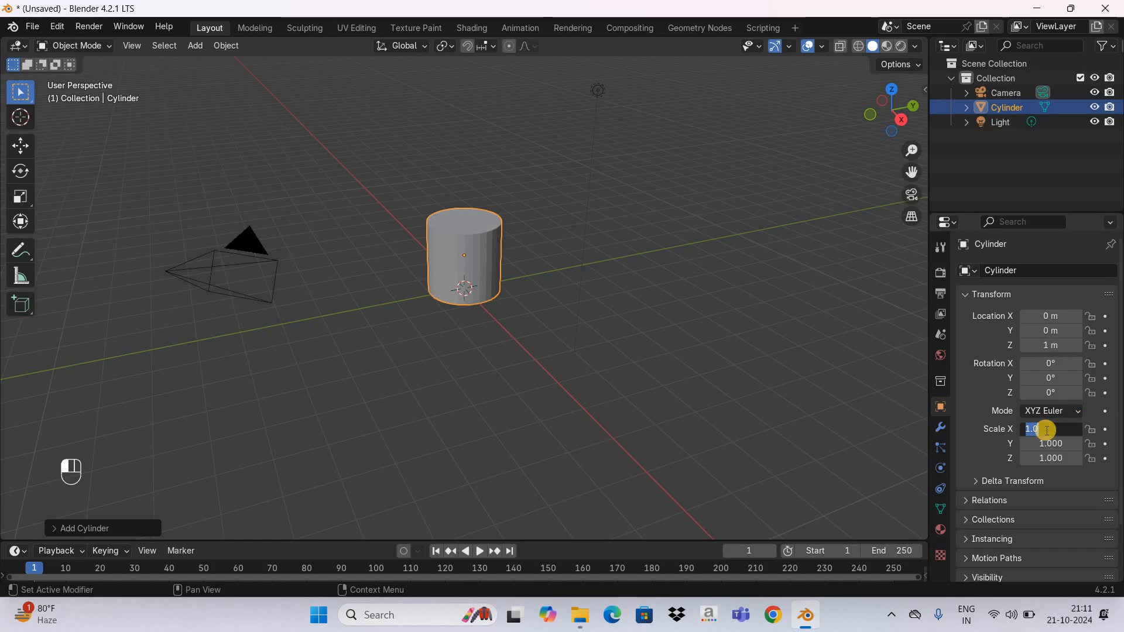
pyautogui.write('0.15')
pyautogui.press('Return')
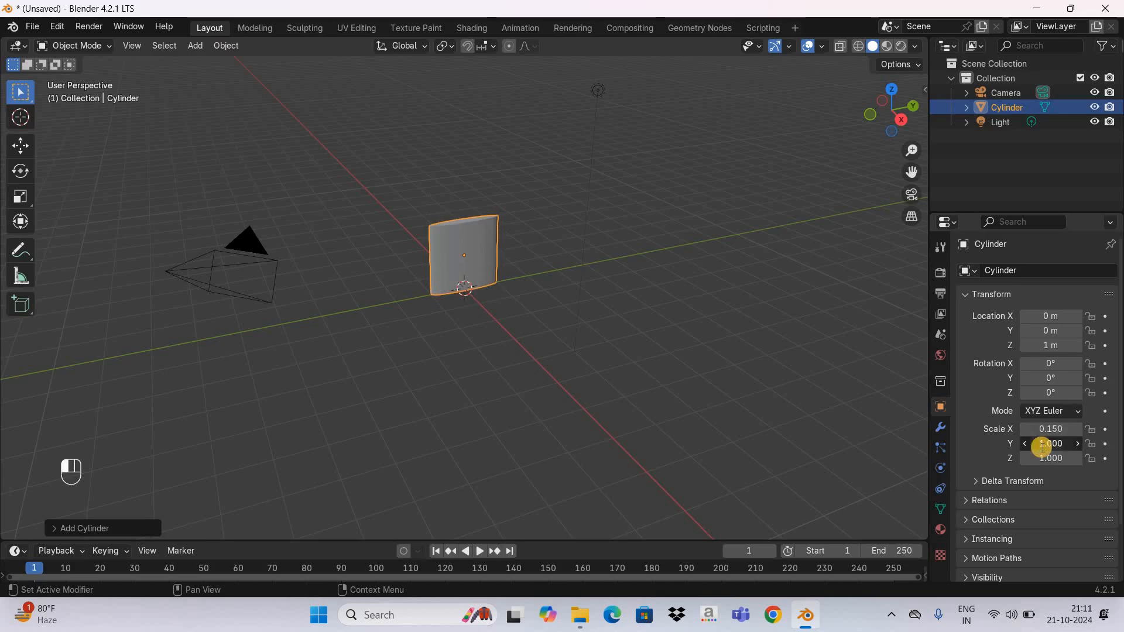
pyautogui.click(1042, 447)
pyautogui.write('0.15')
pyautogui.press('Return')
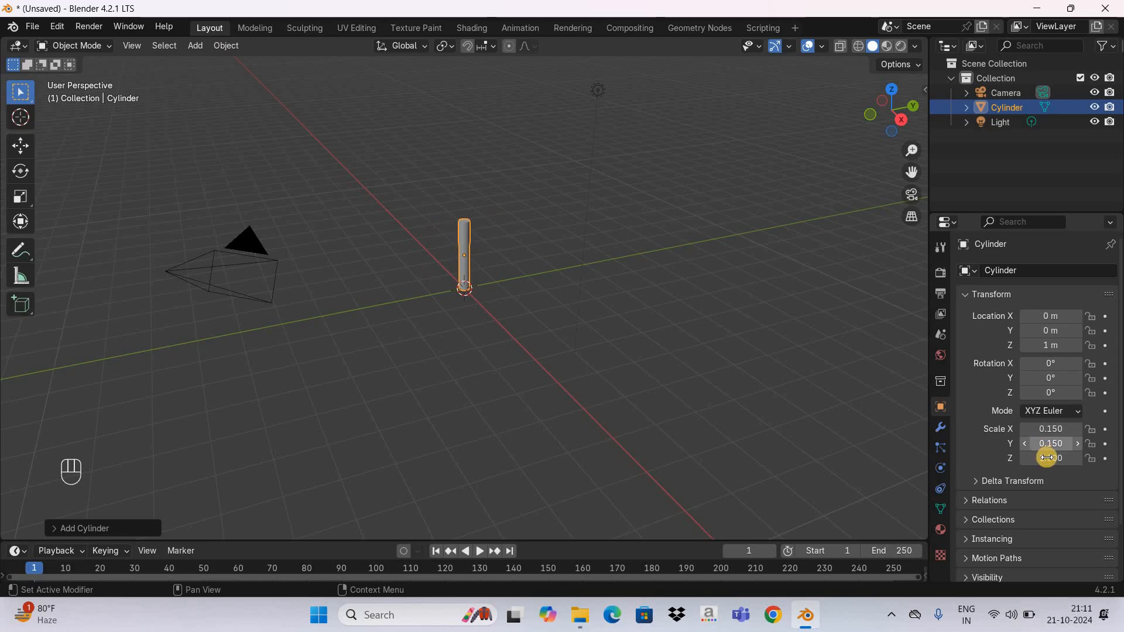
pyautogui.click(1047, 458)
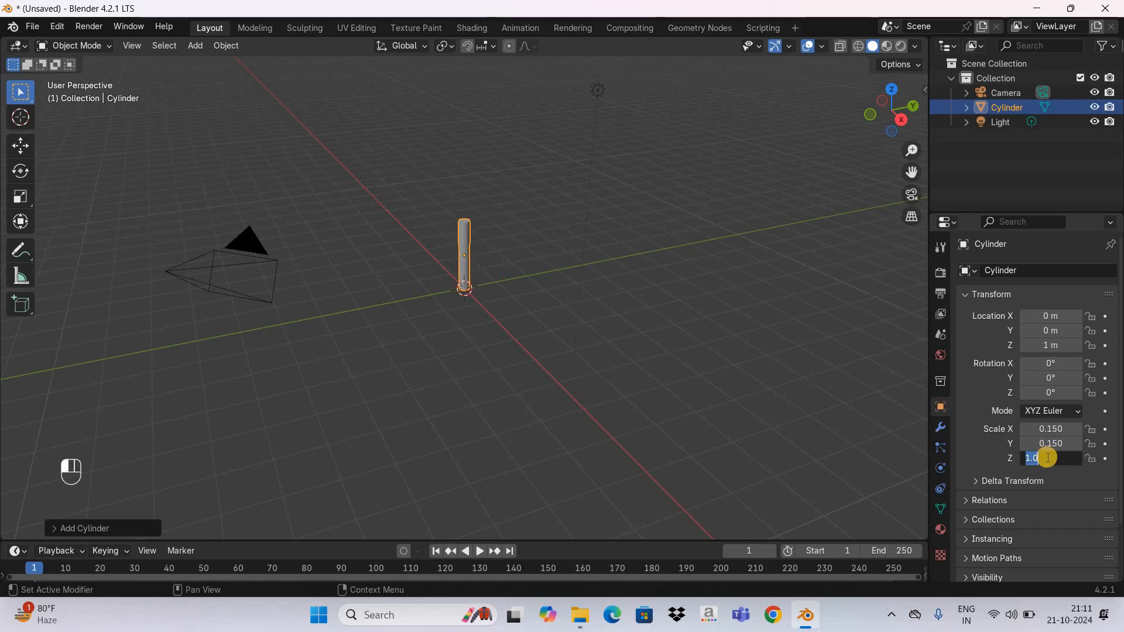
pyautogui.write('0.5')
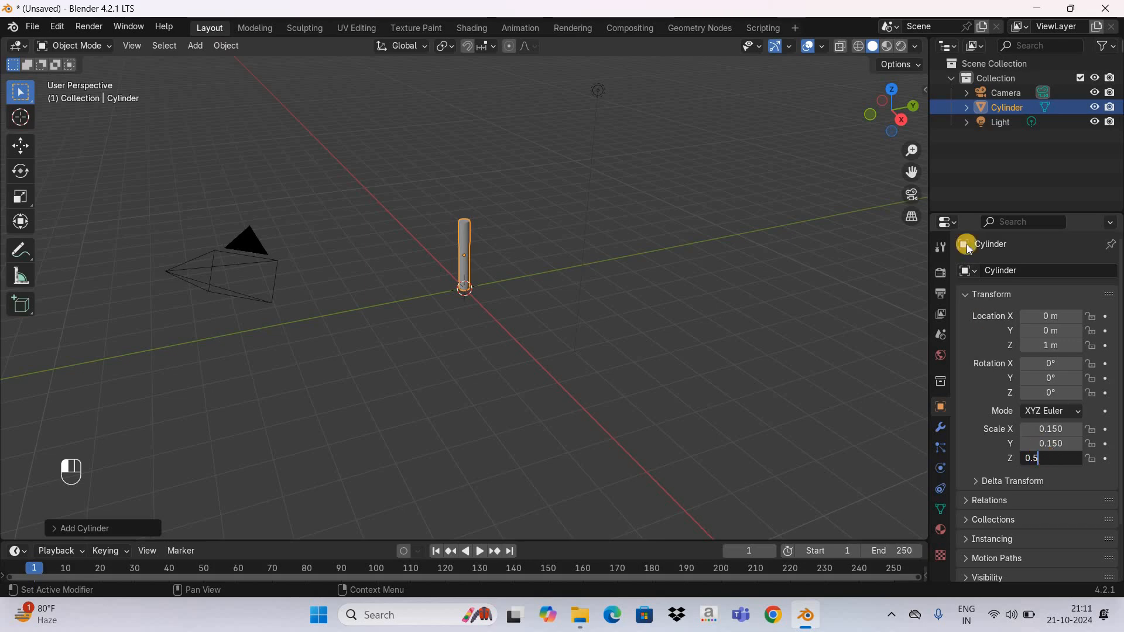
pyautogui.press('Return')
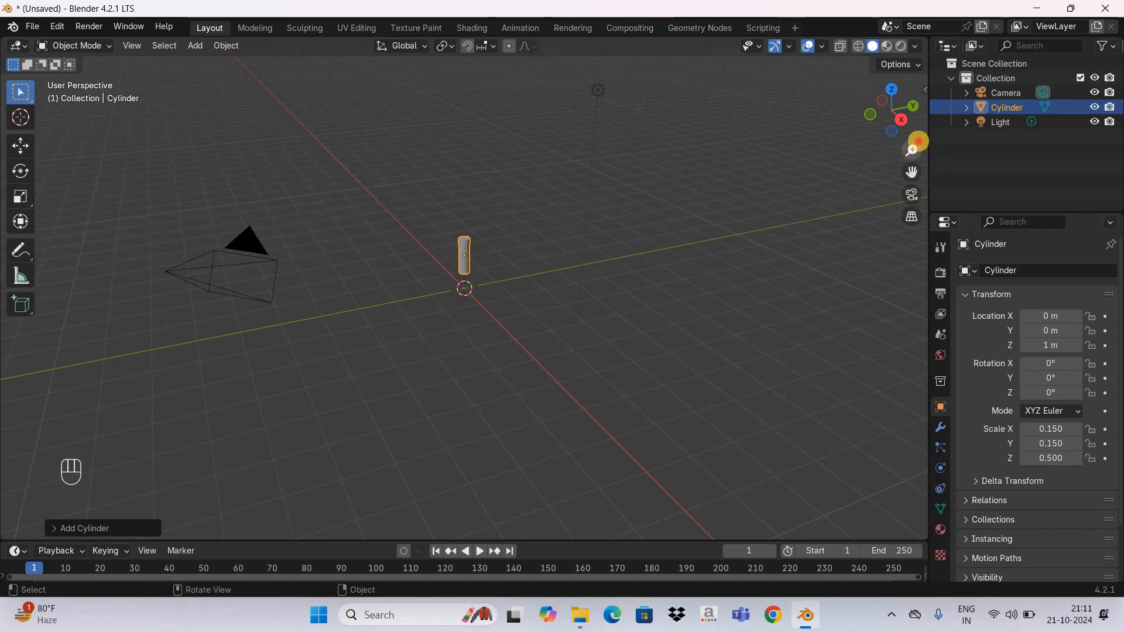
# Add an Edge Split modifier to the cylinder.
pyautogui.moveTo(912, 144); pyautogui.dragTo(919, 278)
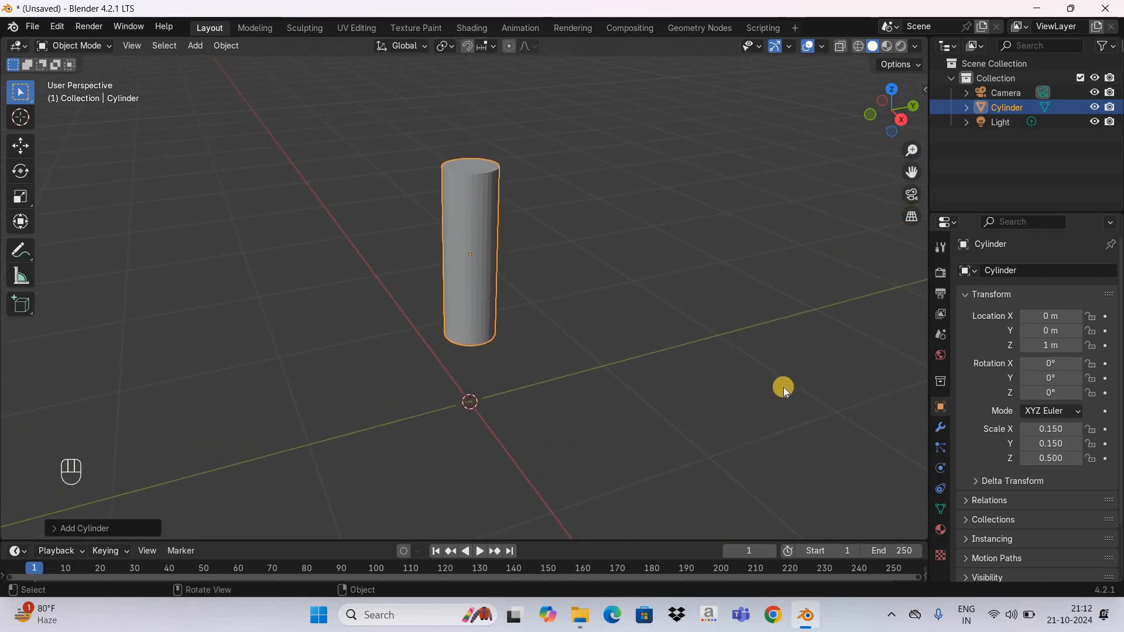
pyautogui.click(939, 427)
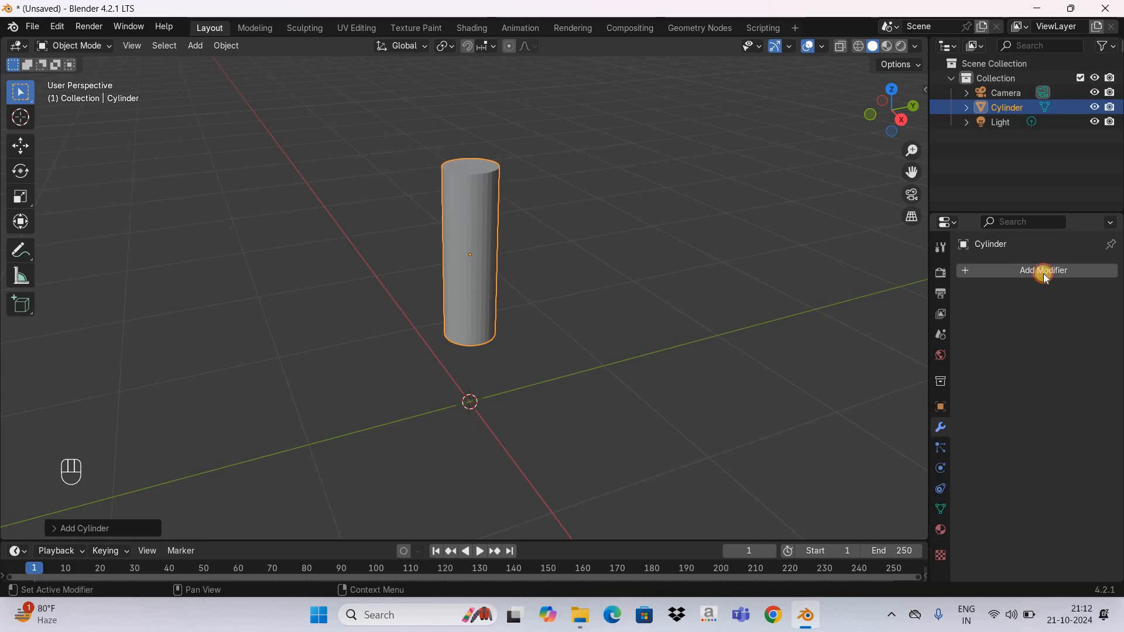
pyautogui.click(1046, 277)
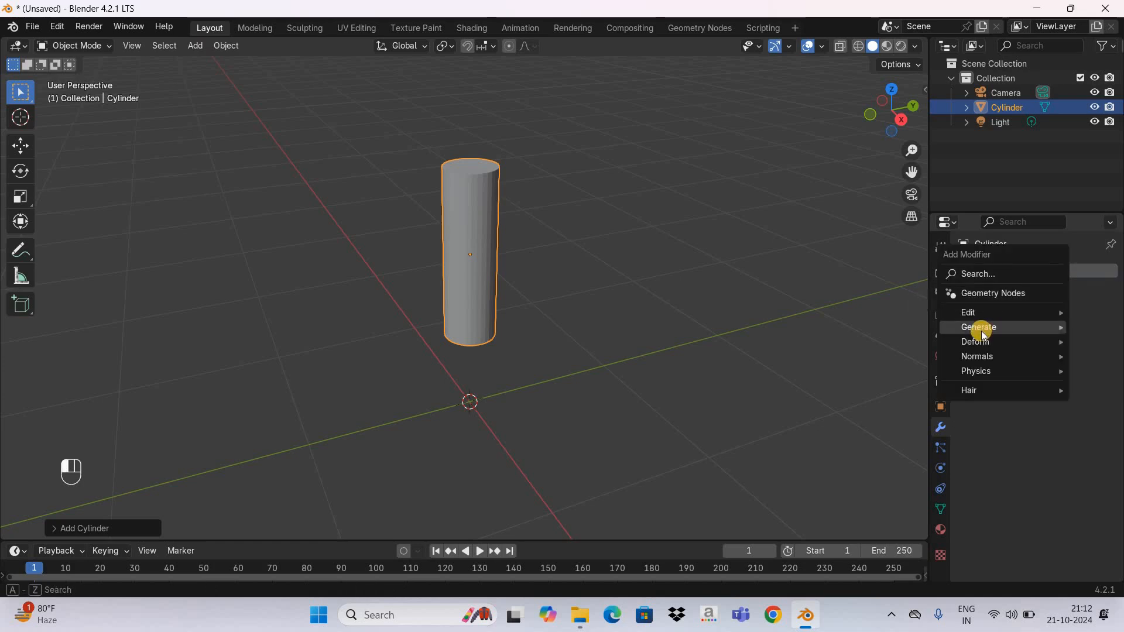
pyautogui.moveTo(983, 331)
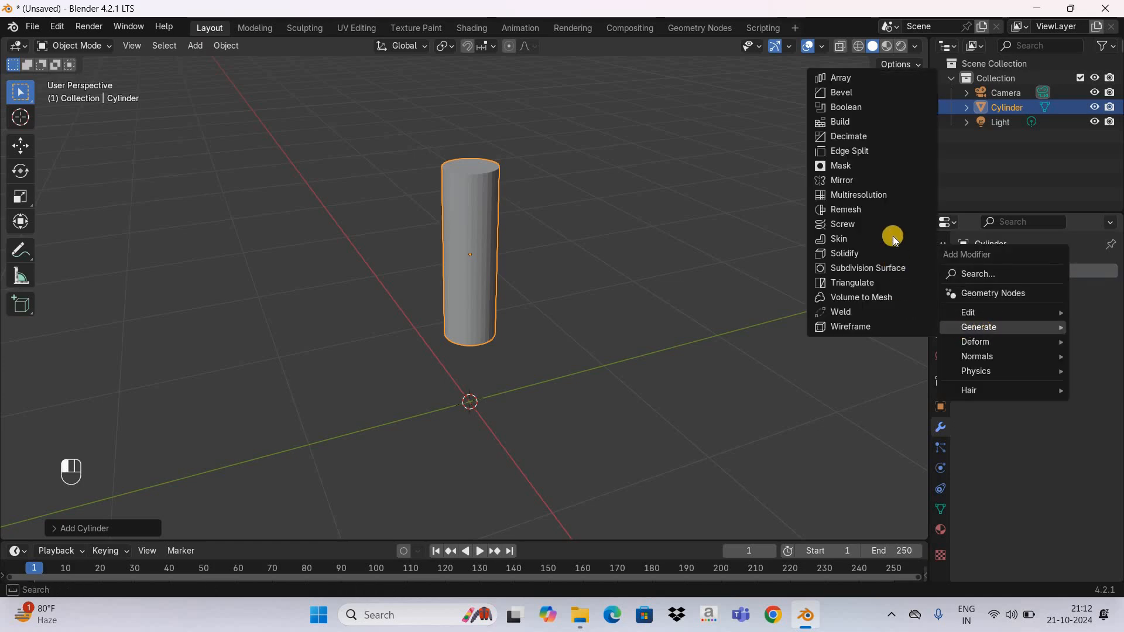
pyautogui.click(891, 150)
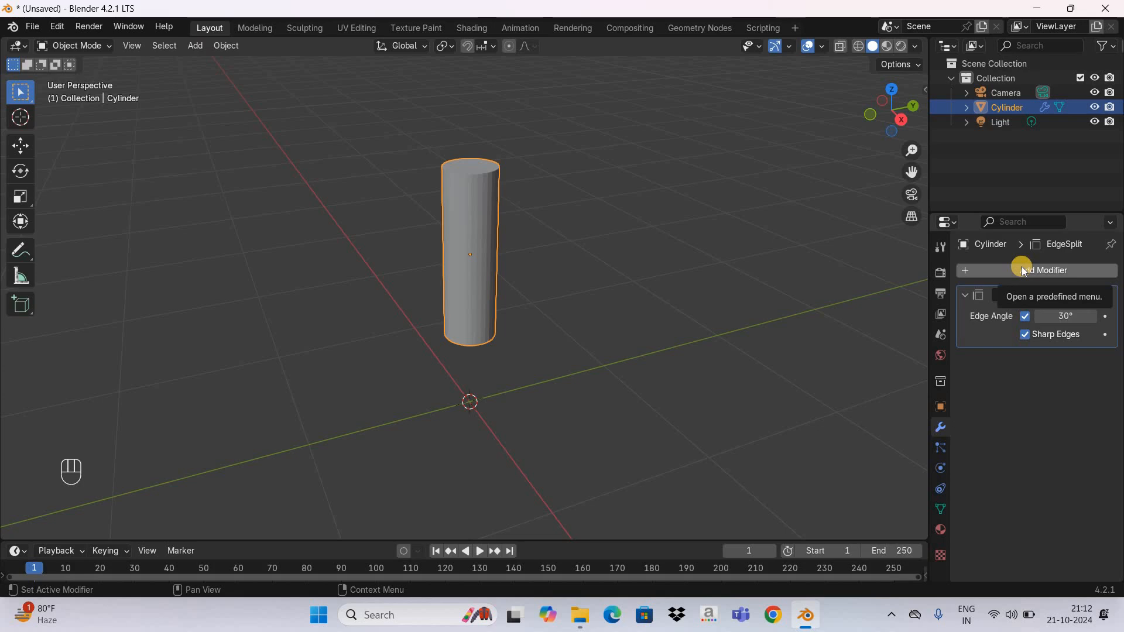
# Add a Subdivision Surface modifier to the cylinder with its viewport level set to 2.
pyautogui.click(1023, 270)
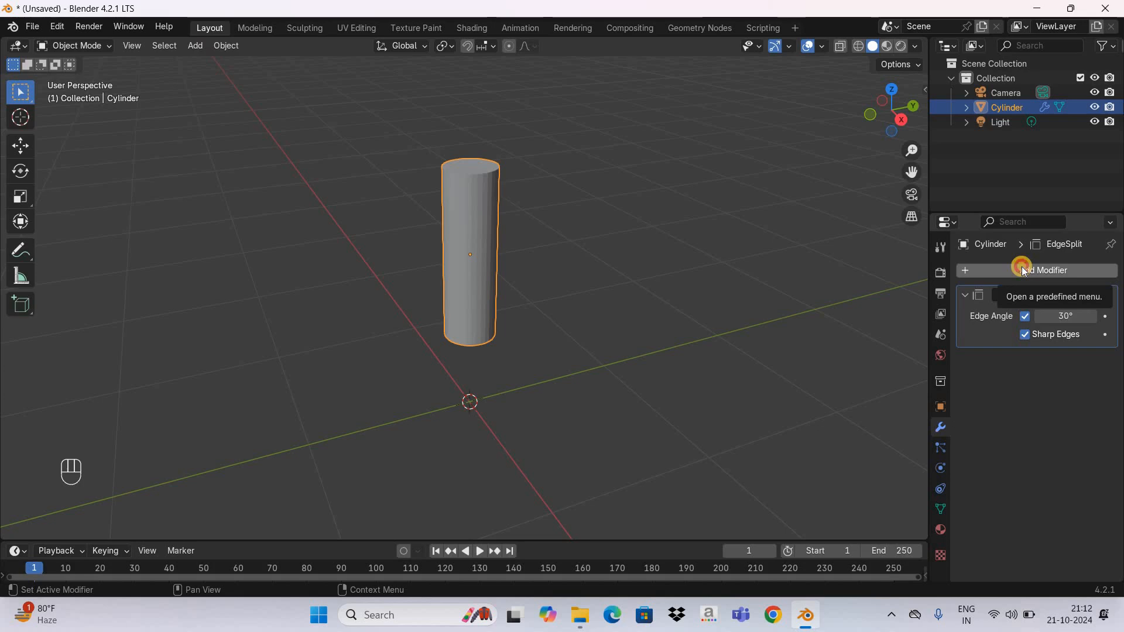
pyautogui.click(979, 269)
pyautogui.moveTo(939, 265)
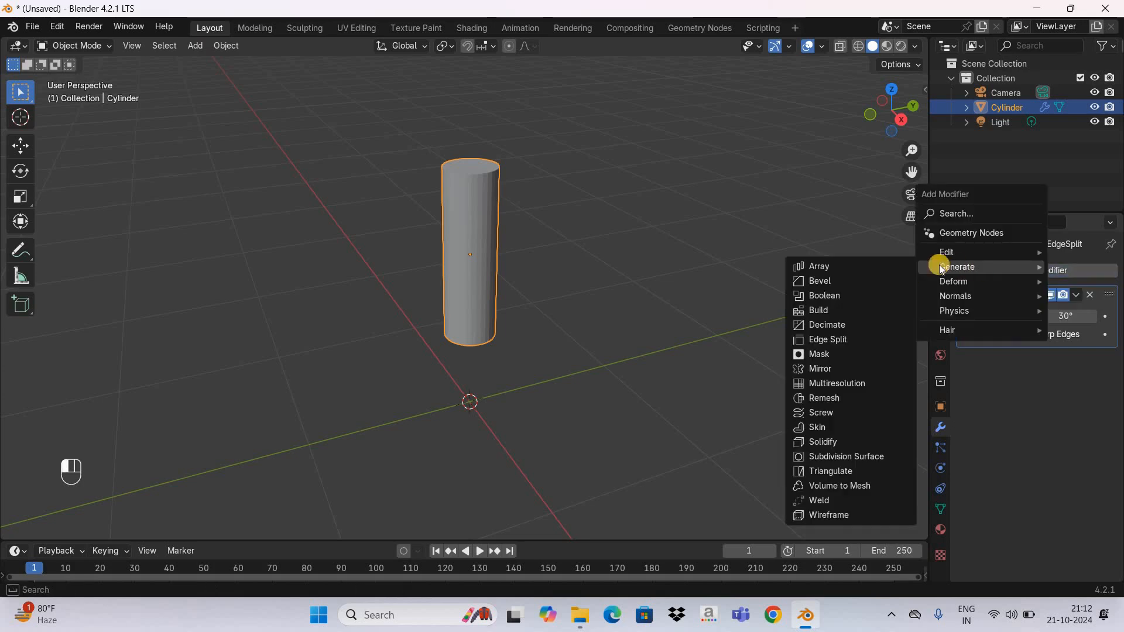
pyautogui.click(893, 458)
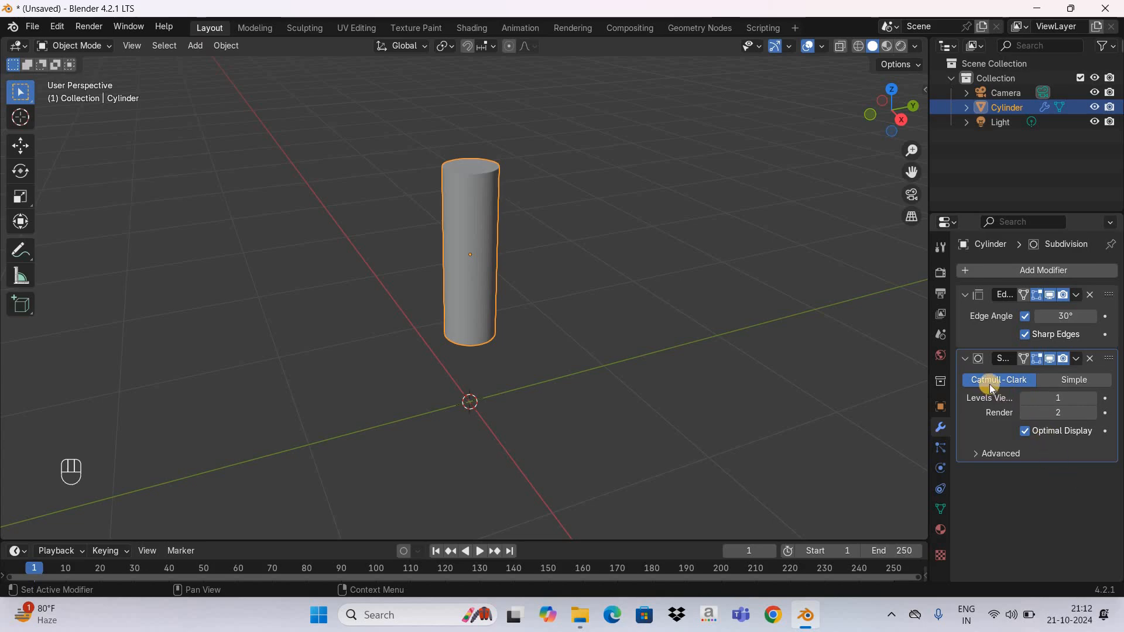
pyautogui.click(1096, 400)
pyautogui.click(966, 296)
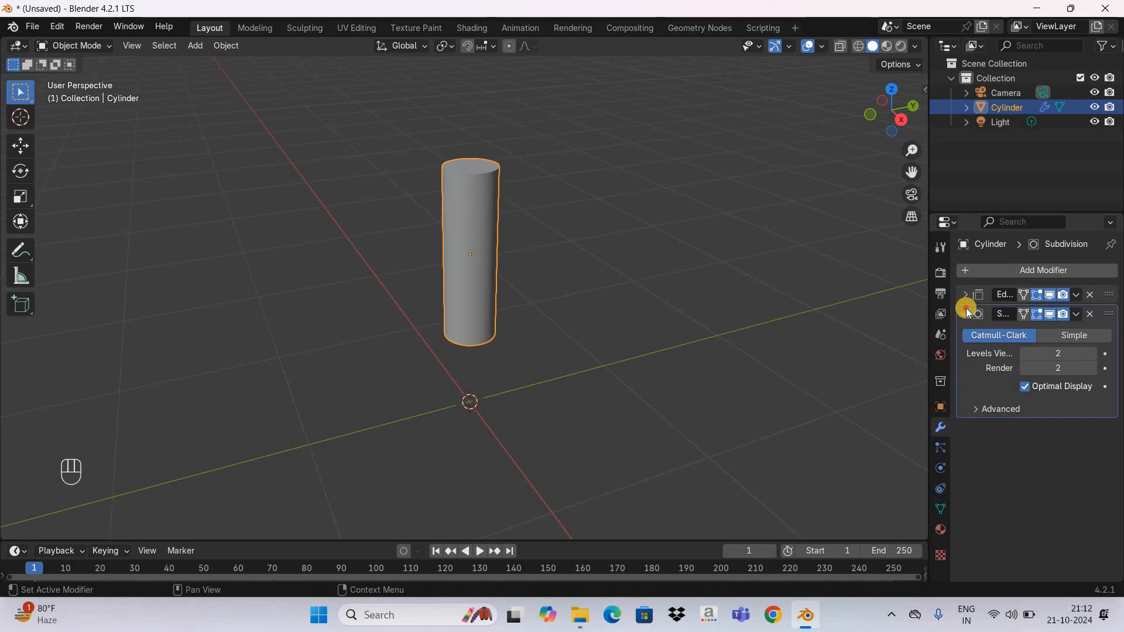
# Add a Simple Deform modifier to the cylinder in Taper mode along the Z axis.
pyautogui.click(980, 277)
pyautogui.moveTo(963, 287)
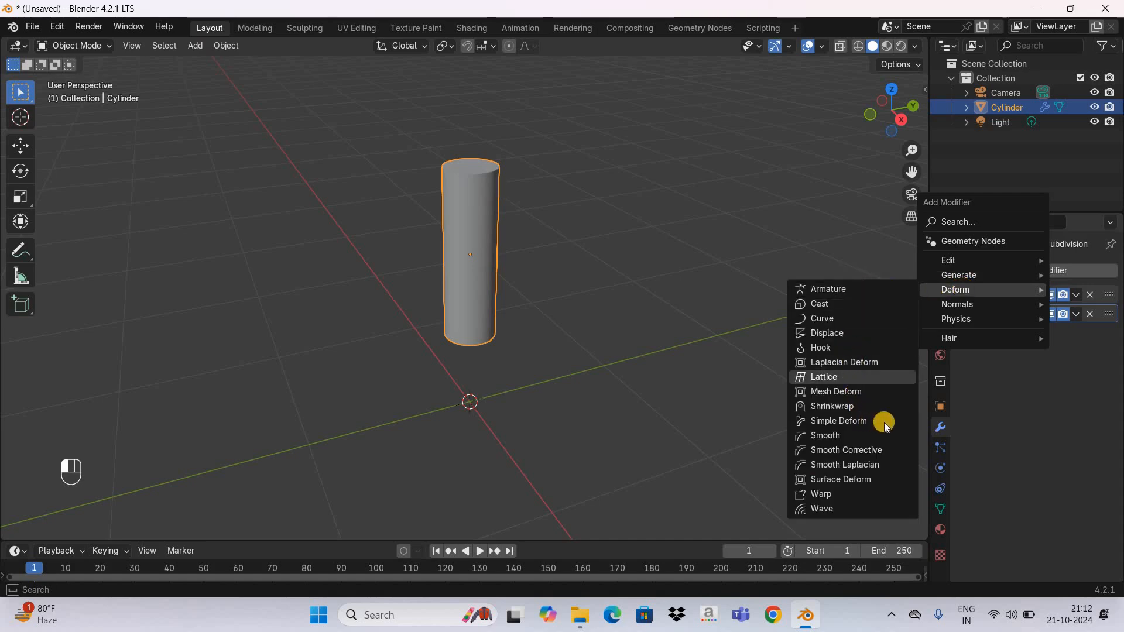
pyautogui.click(884, 422)
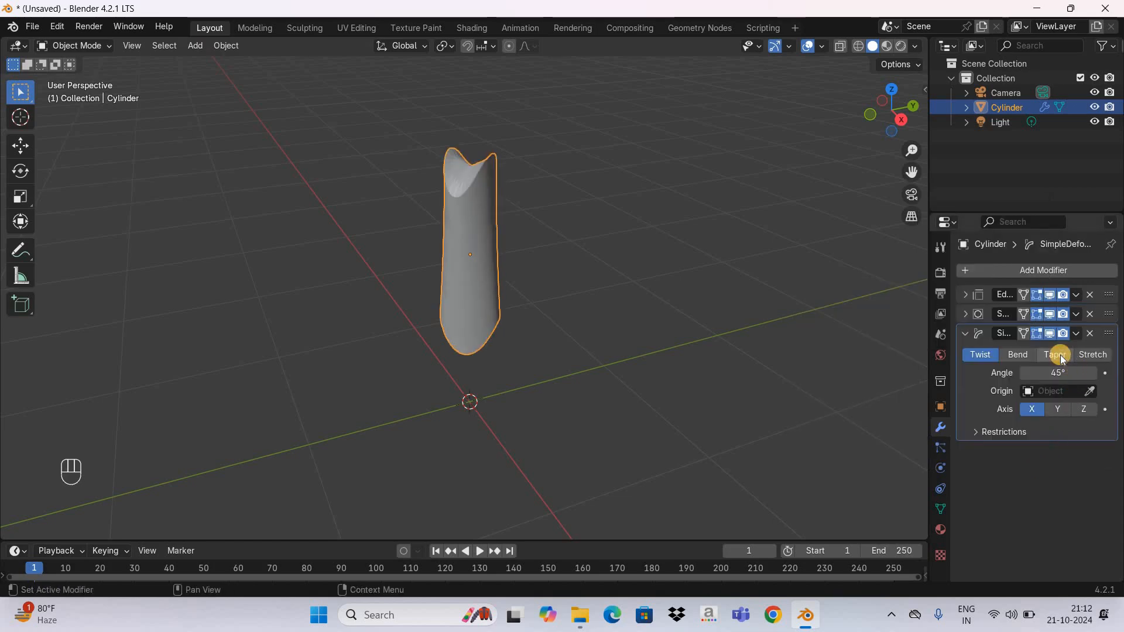
pyautogui.click(1060, 354)
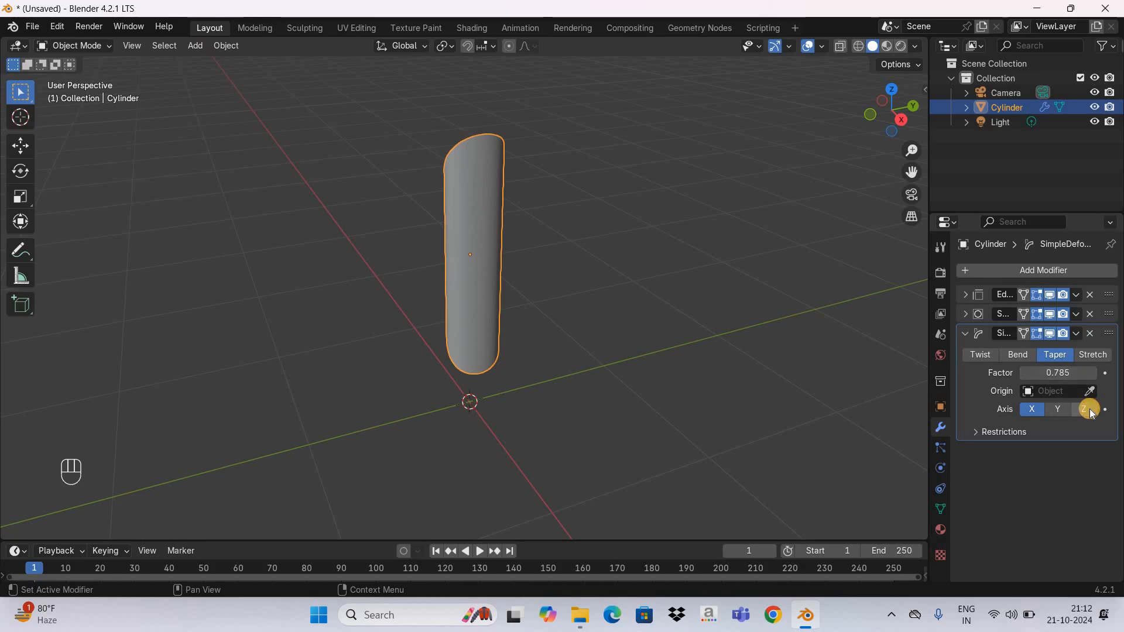
pyautogui.click(1089, 409)
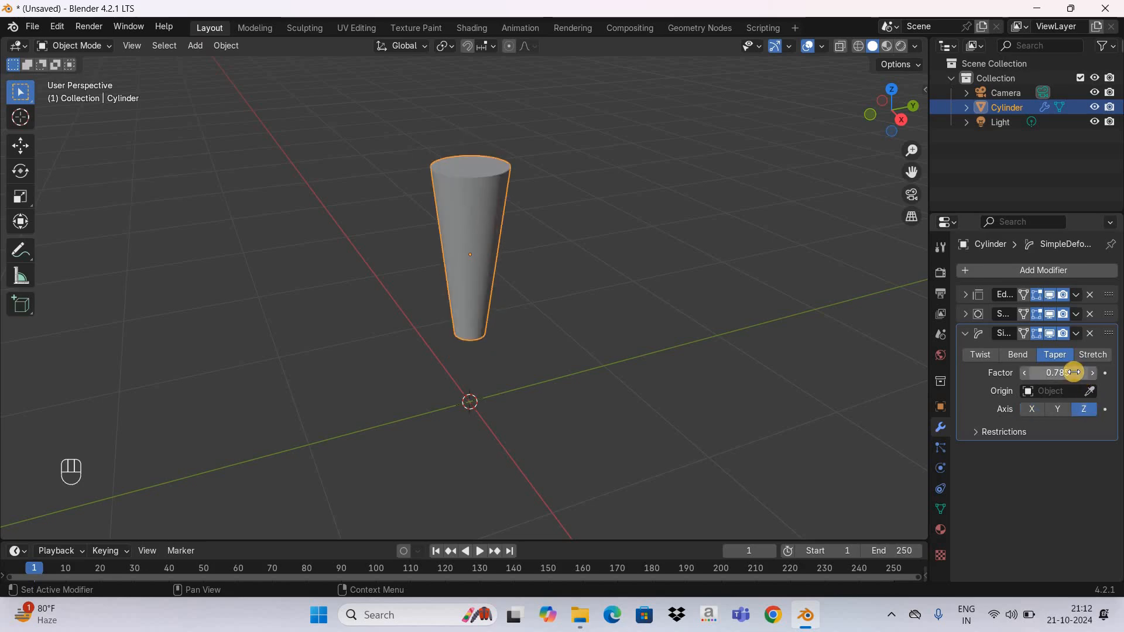
# Set the taper factor to 0.6 and shade the tapered cylinder smooth.
pyautogui.click(1074, 373)
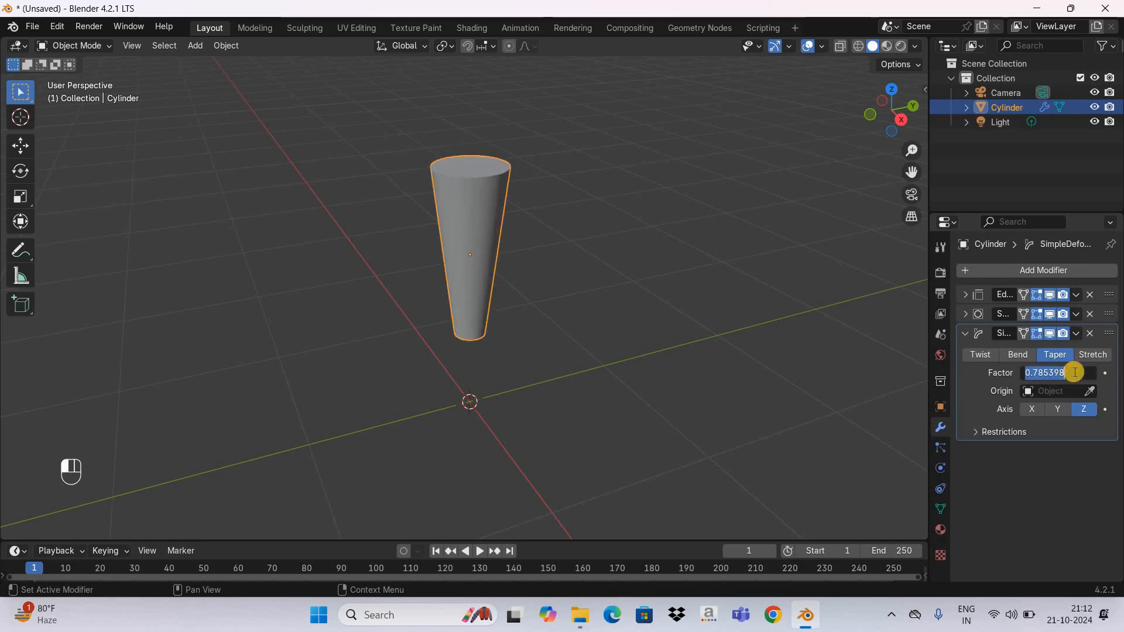
pyautogui.press('BackSpace')
pyautogui.write('0.')
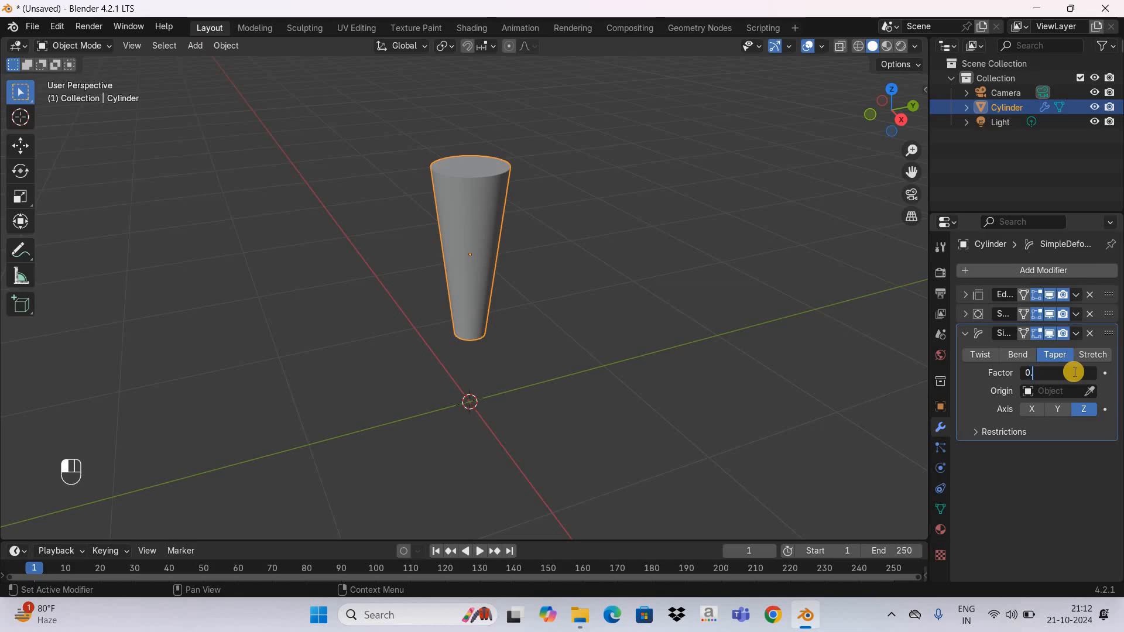
pyautogui.write('600')
pyautogui.click(985, 332)
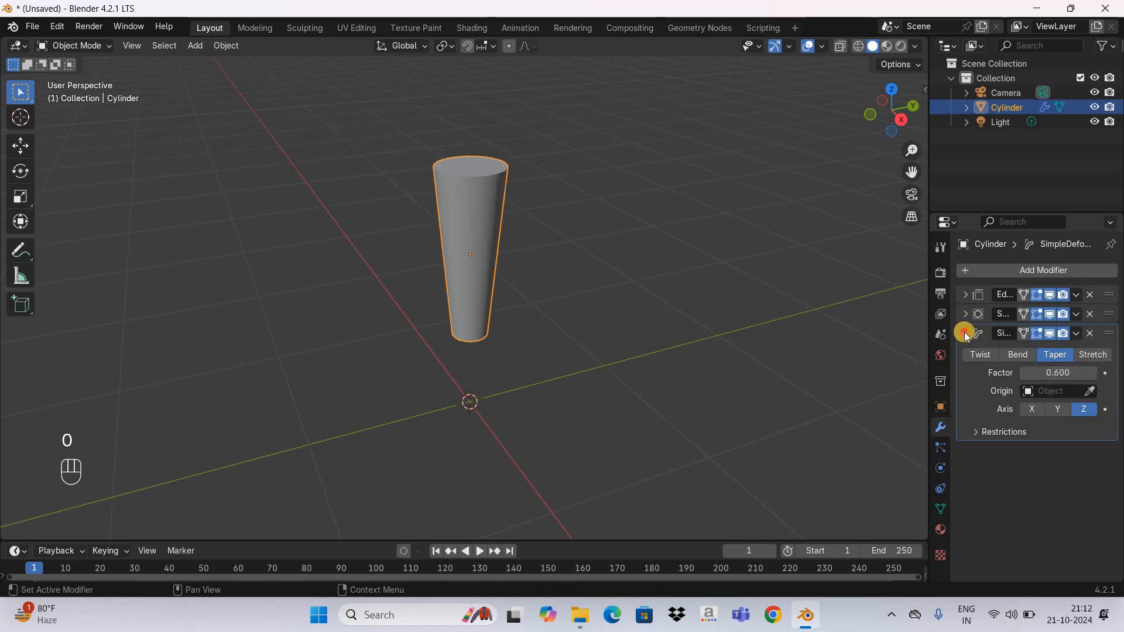
pyautogui.click(964, 332)
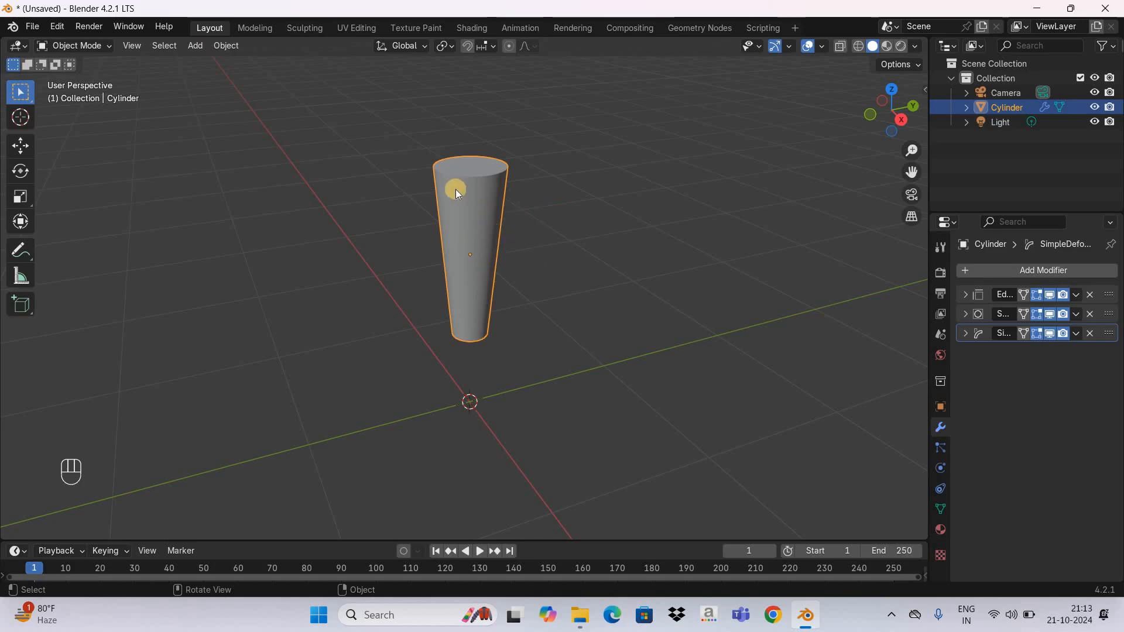
pyautogui.click(232, 51)
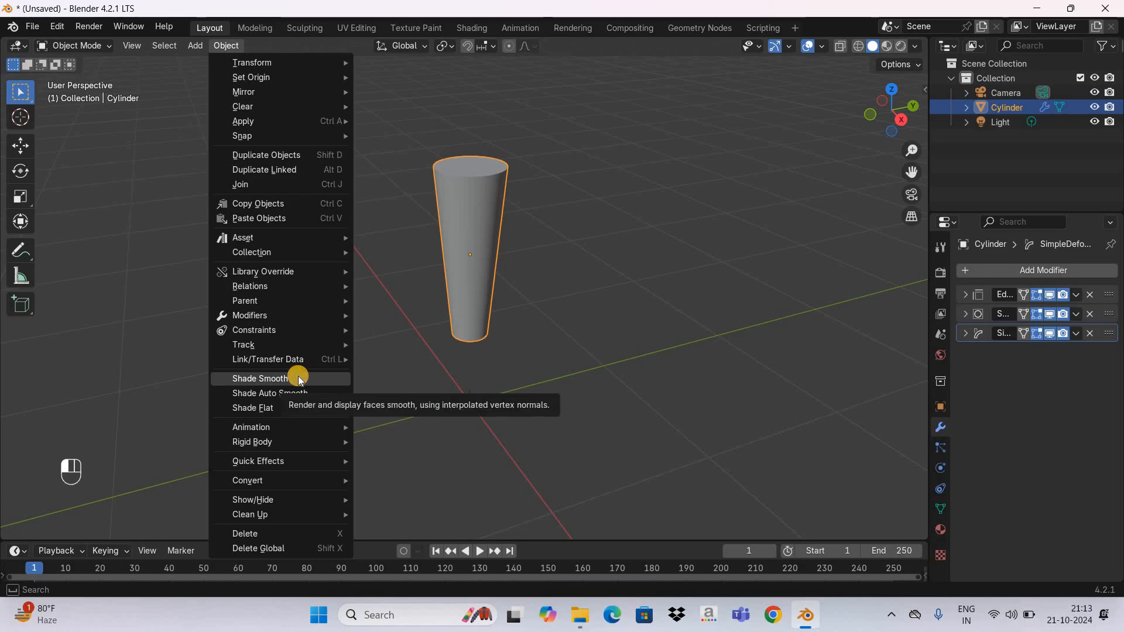
pyautogui.click(350, 380)
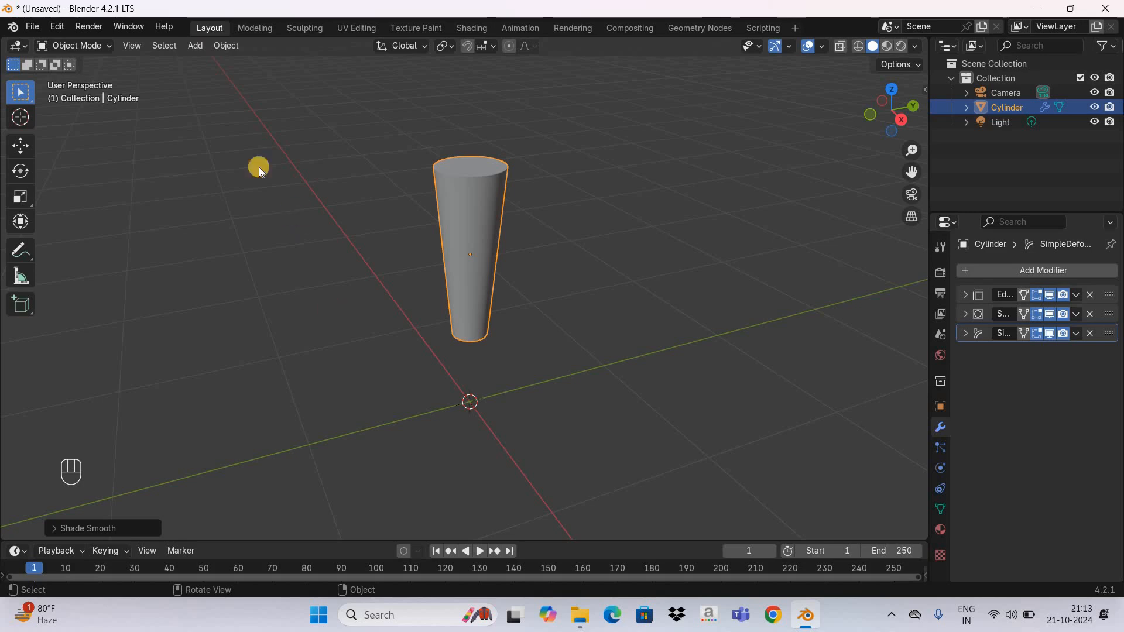
# Add a second mesh cylinder to the scene.
pyautogui.click(195, 47)
pyautogui.moveTo(234, 62)
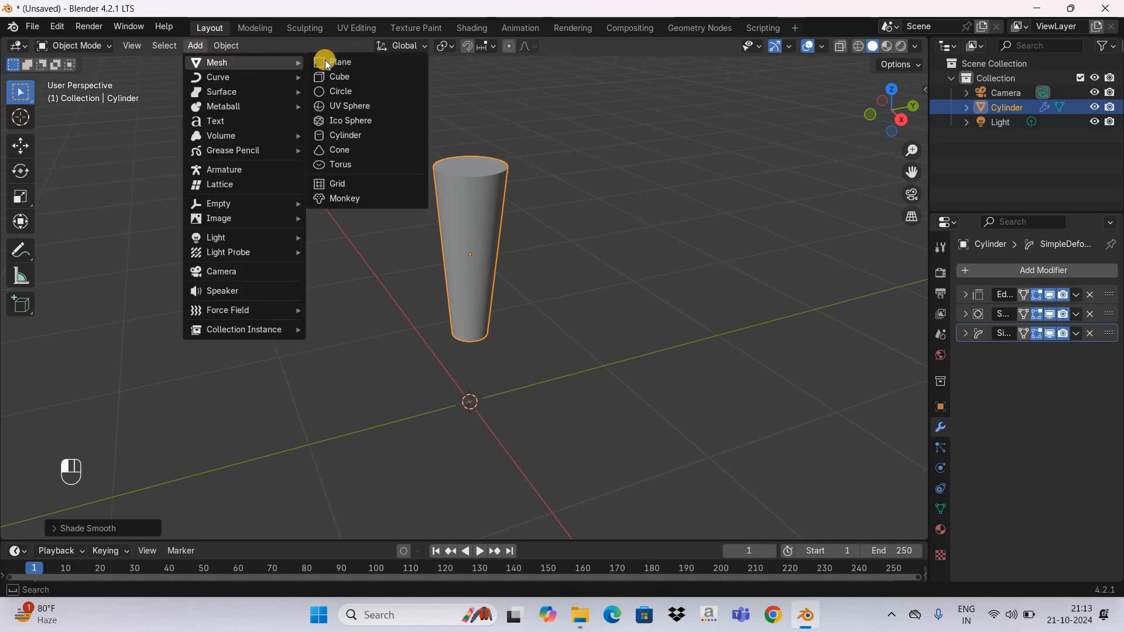
pyautogui.click(391, 135)
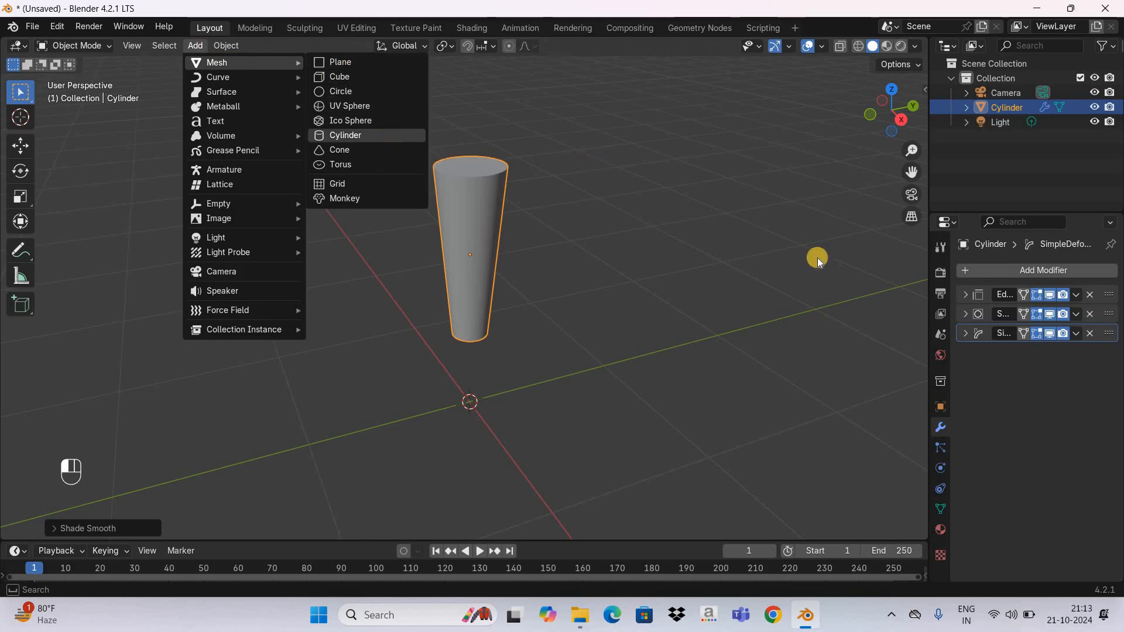
# Scale the second cylinder to 0.2 on X and Y and 0.01 on Z to form a thin disc.
pyautogui.moveTo(911, 171); pyautogui.dragTo(721, 292)
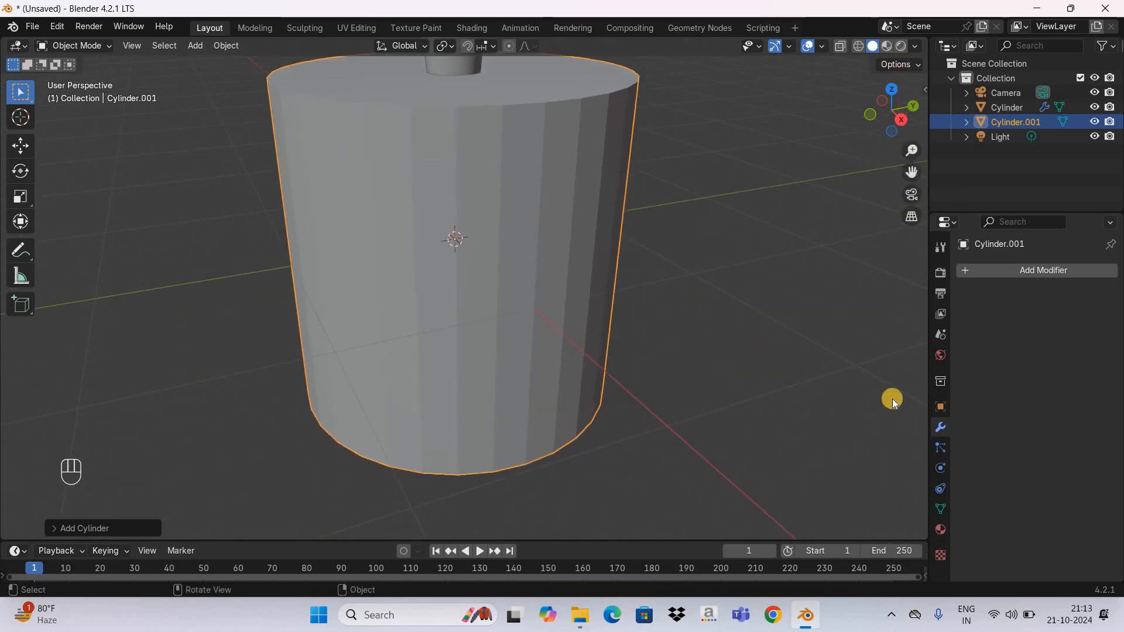
pyautogui.click(939, 408)
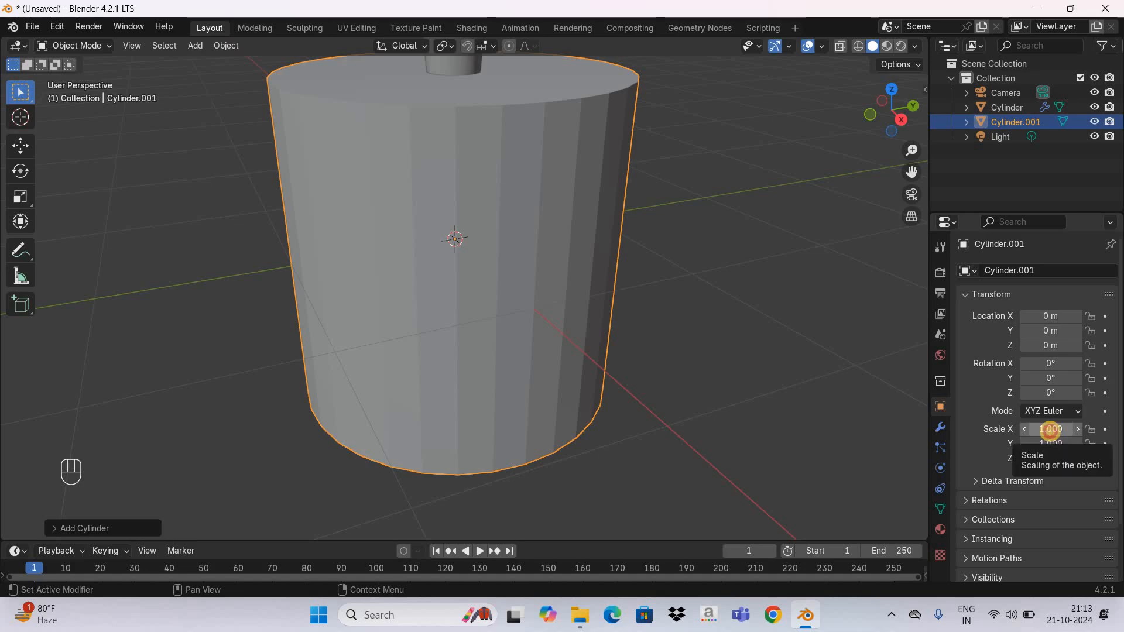
pyautogui.click(1050, 430)
pyautogui.moveTo(1052, 432); pyautogui.dragTo(1052, 445)
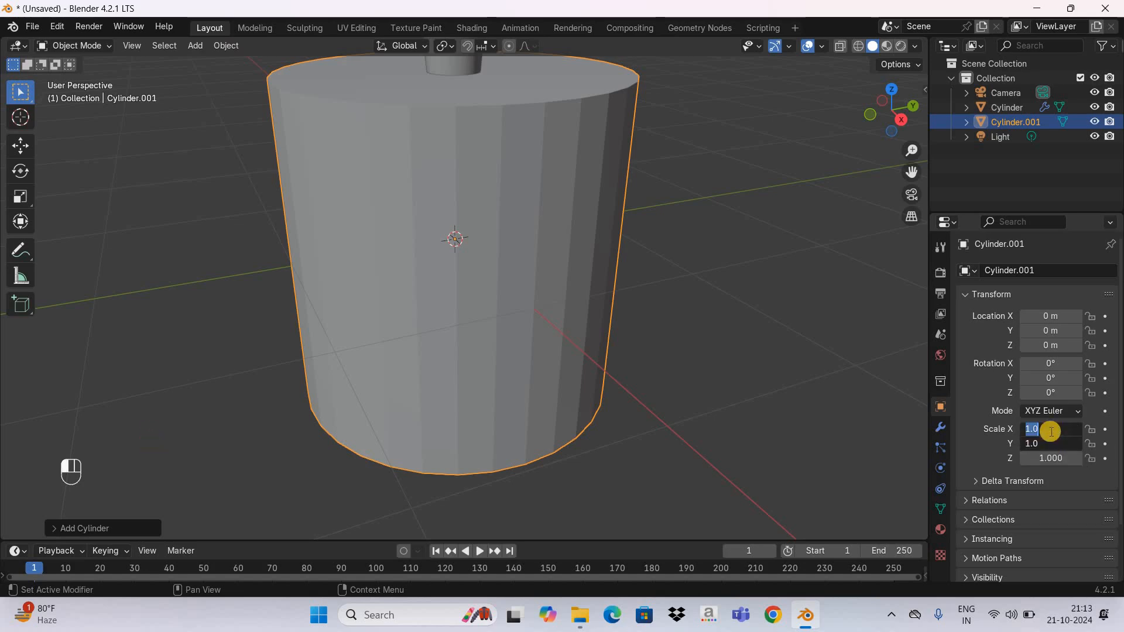
pyautogui.write('0.200')
pyautogui.press('Return')
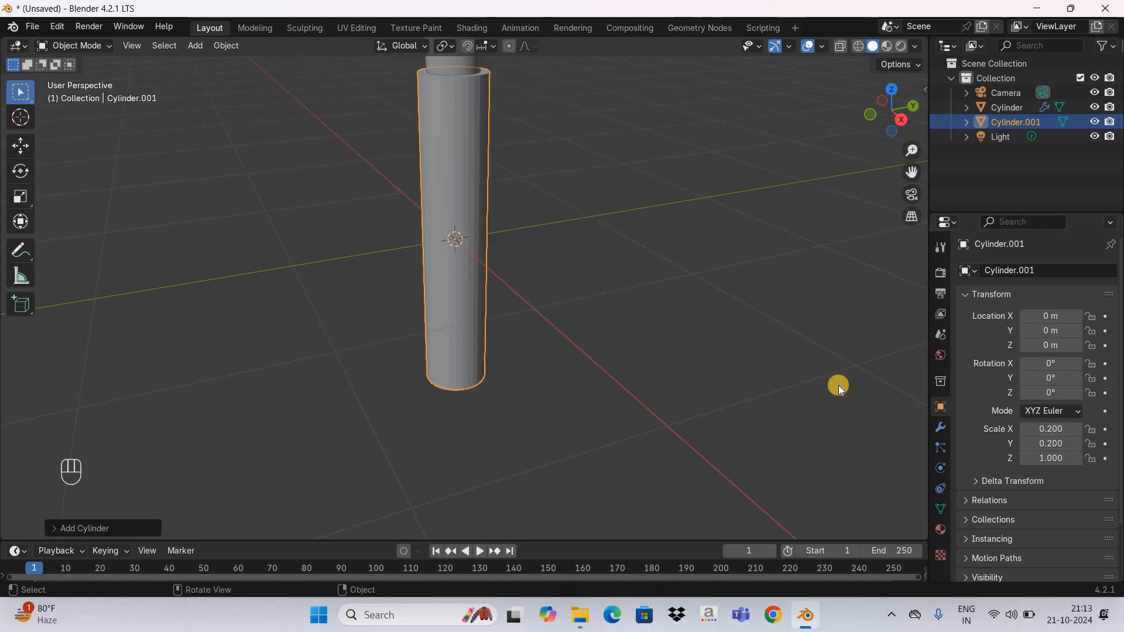
pyautogui.click(1036, 460)
pyautogui.write('0.01')
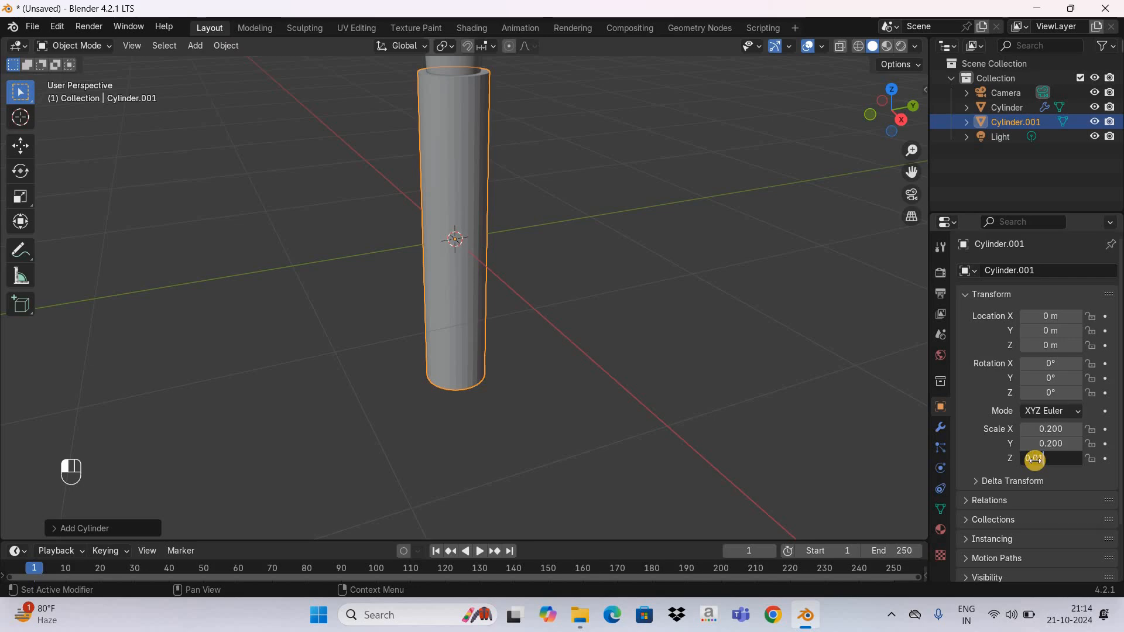
pyautogui.press('Return')
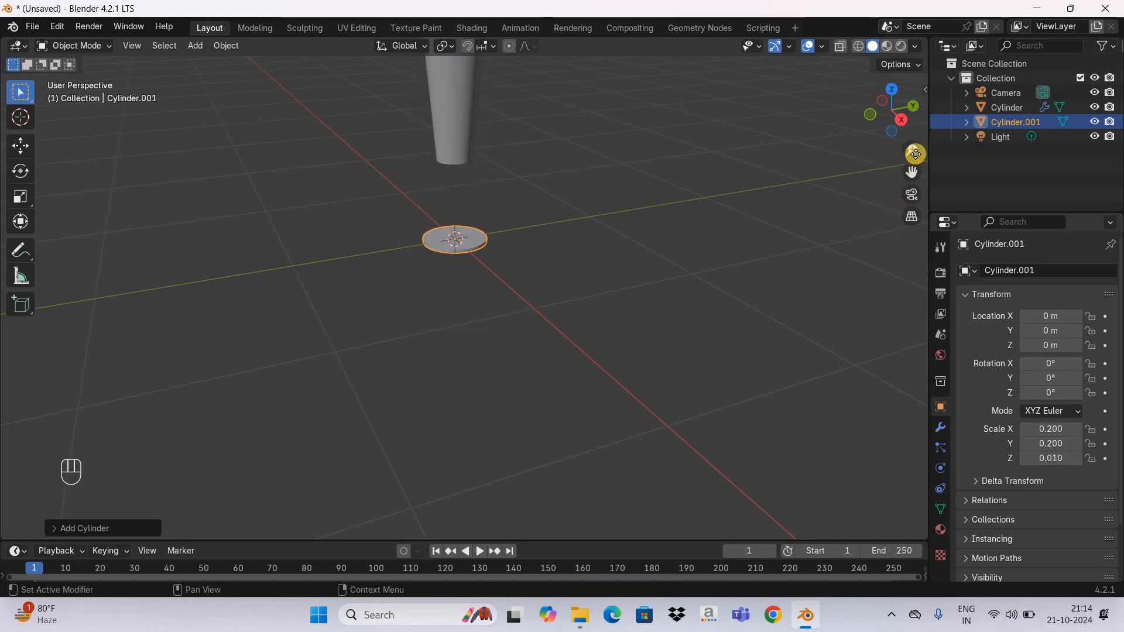
# Delete the top and bottom faces of the thin disc in face select mode, keeping only its side band, and return to Object Mode.
pyautogui.moveTo(904, 86); pyautogui.dragTo(924, 264)
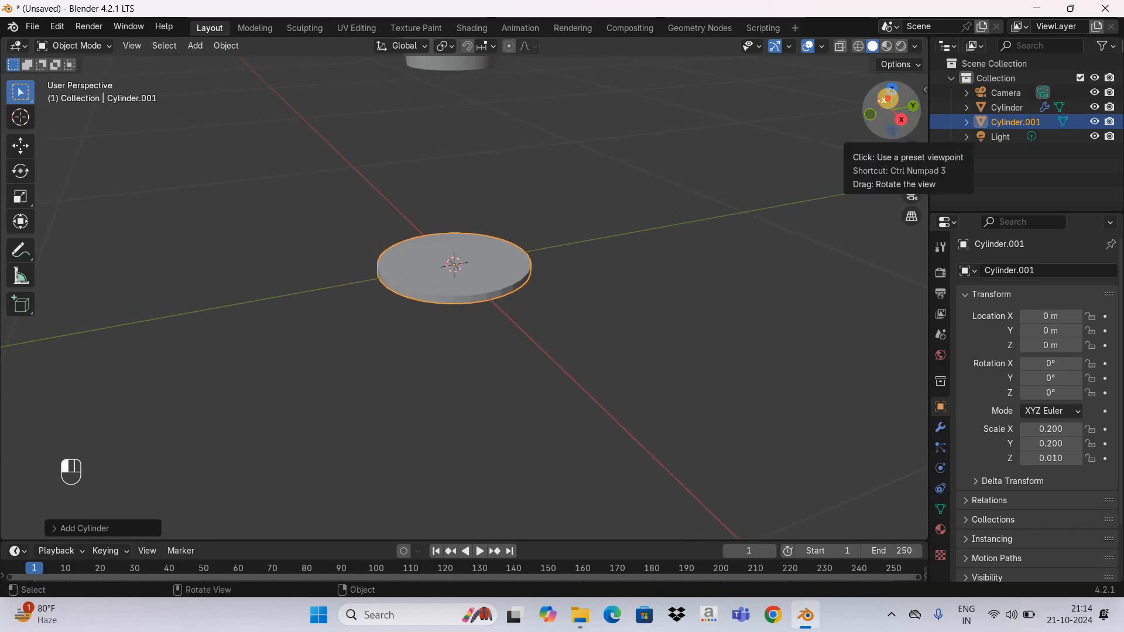
pyautogui.moveTo(881, 130); pyautogui.dragTo(434, 265)
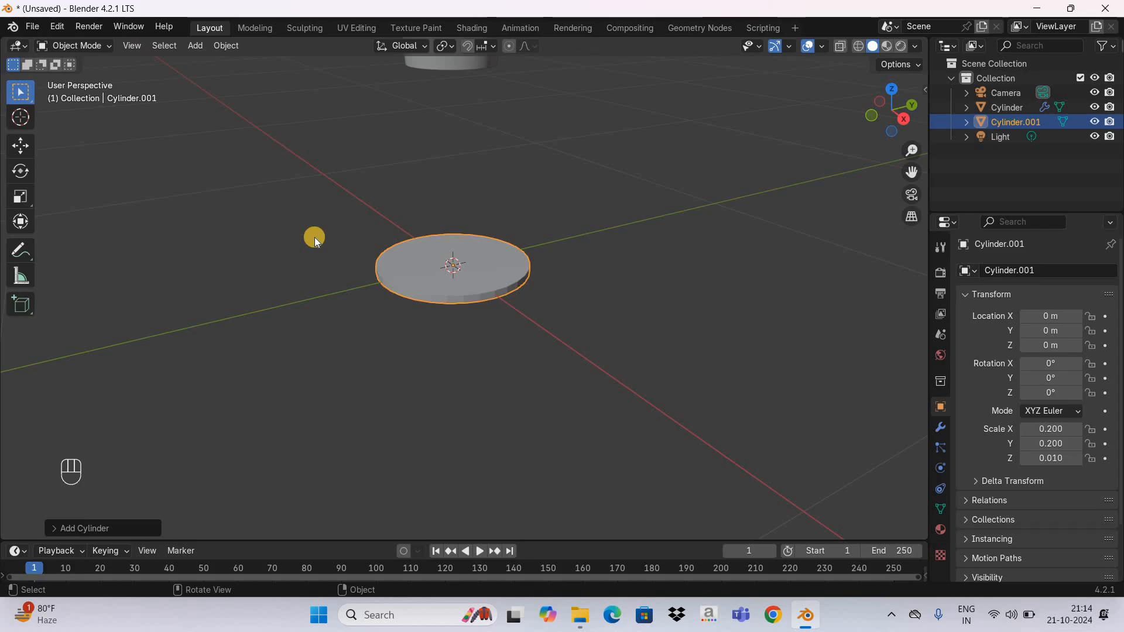
pyautogui.press('Tab')
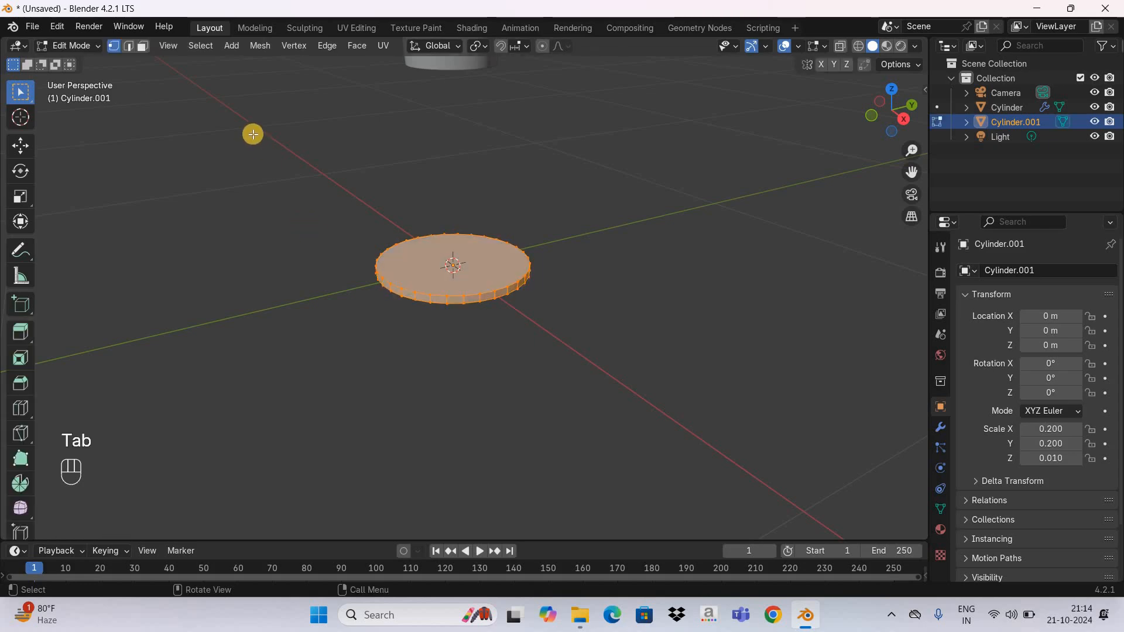
pyautogui.click(143, 45)
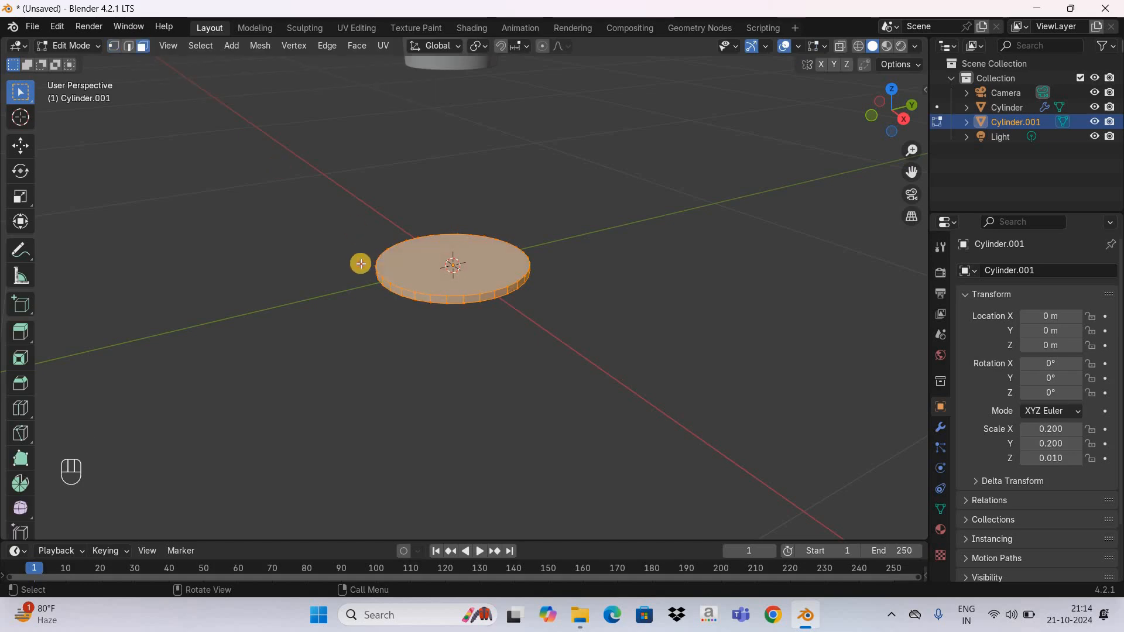
pyautogui.click(429, 263)
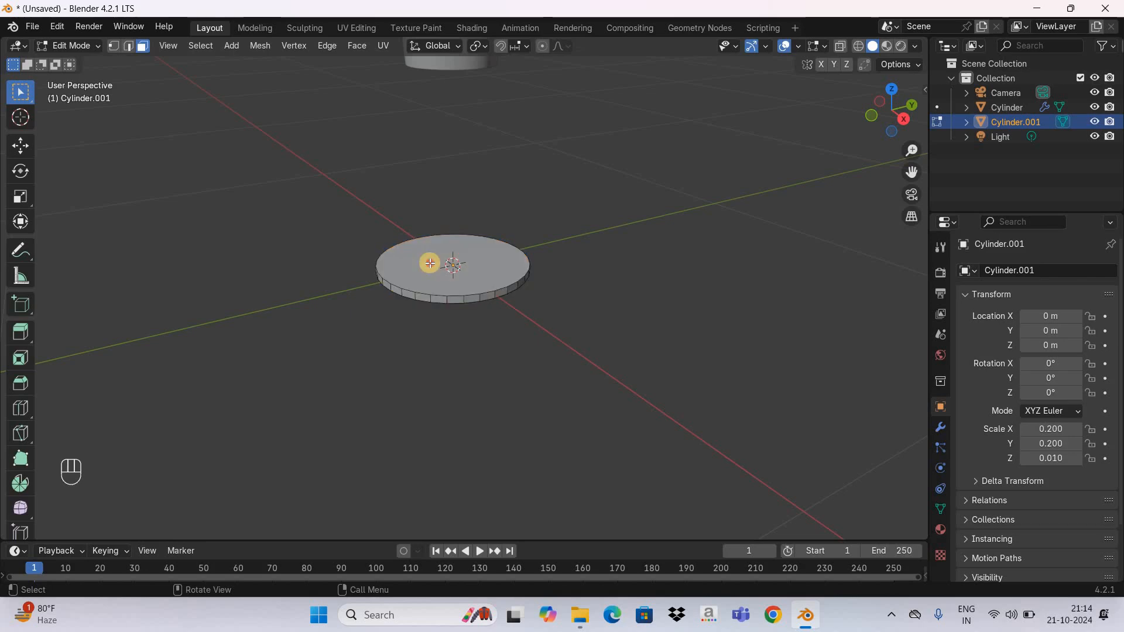
pyautogui.click(581, 246)
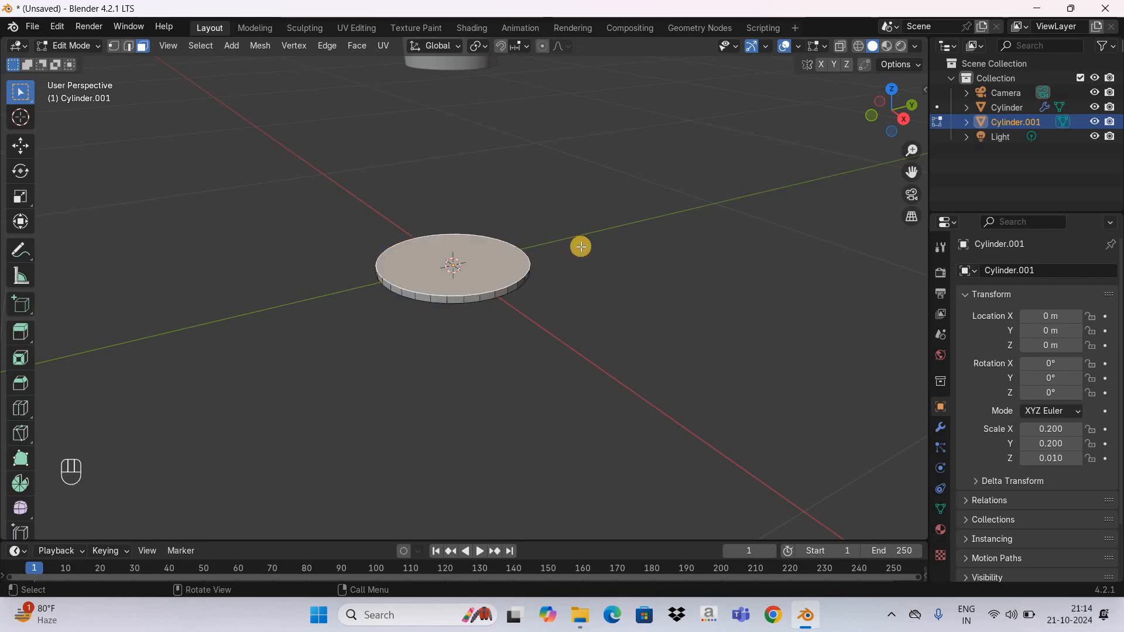
pyautogui.press('x')
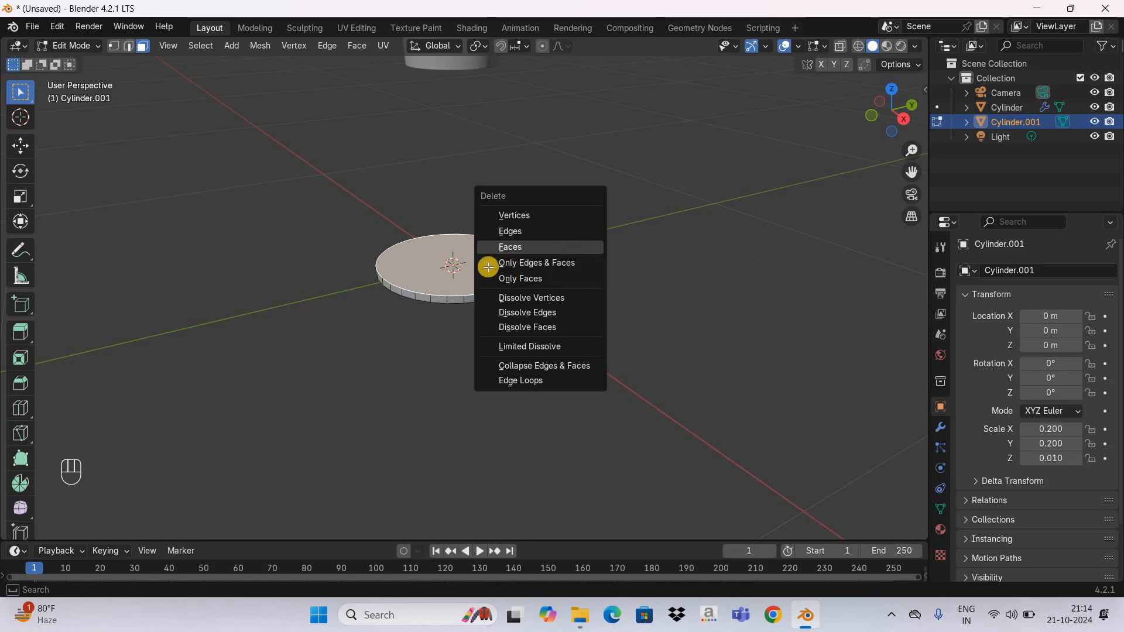
pyautogui.click(502, 248)
pyautogui.click(566, 266)
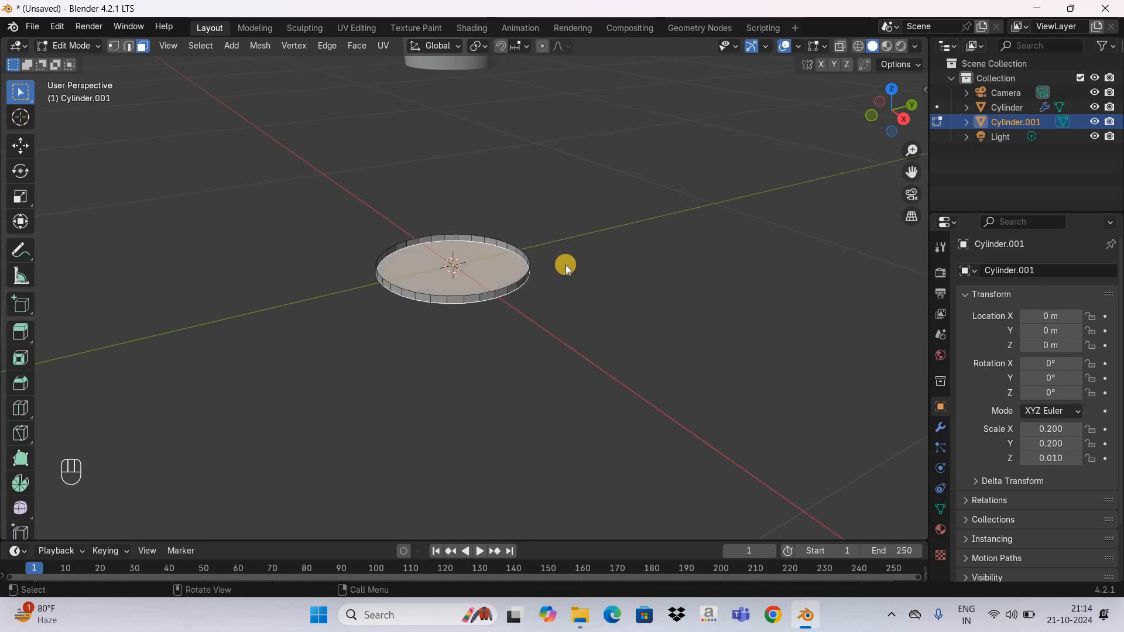
pyautogui.press('x')
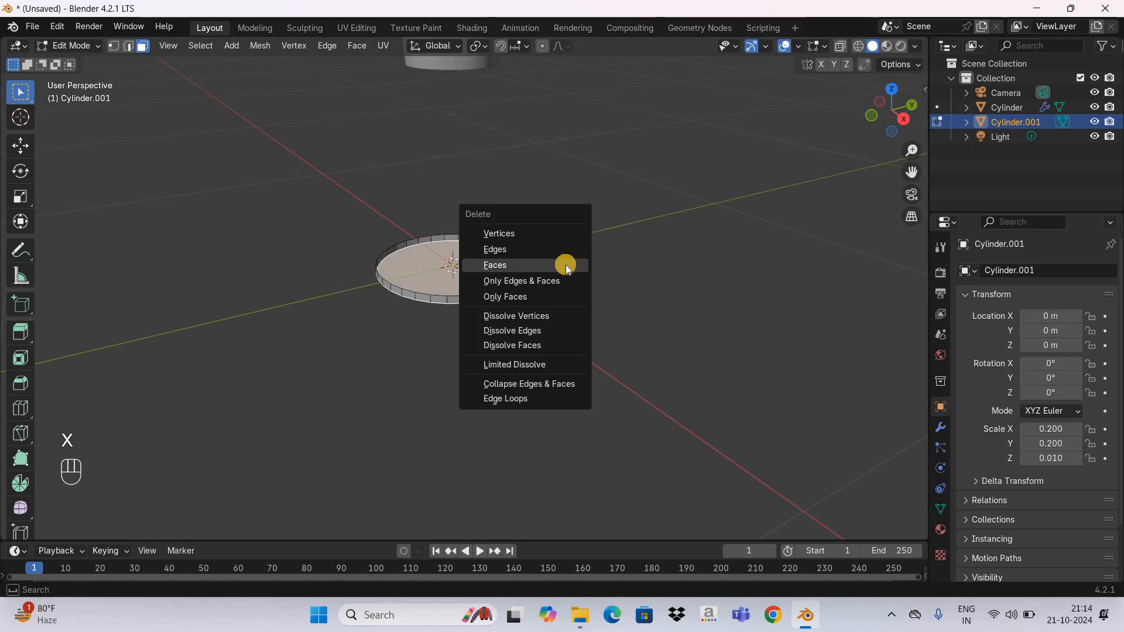
pyautogui.click(591, 267)
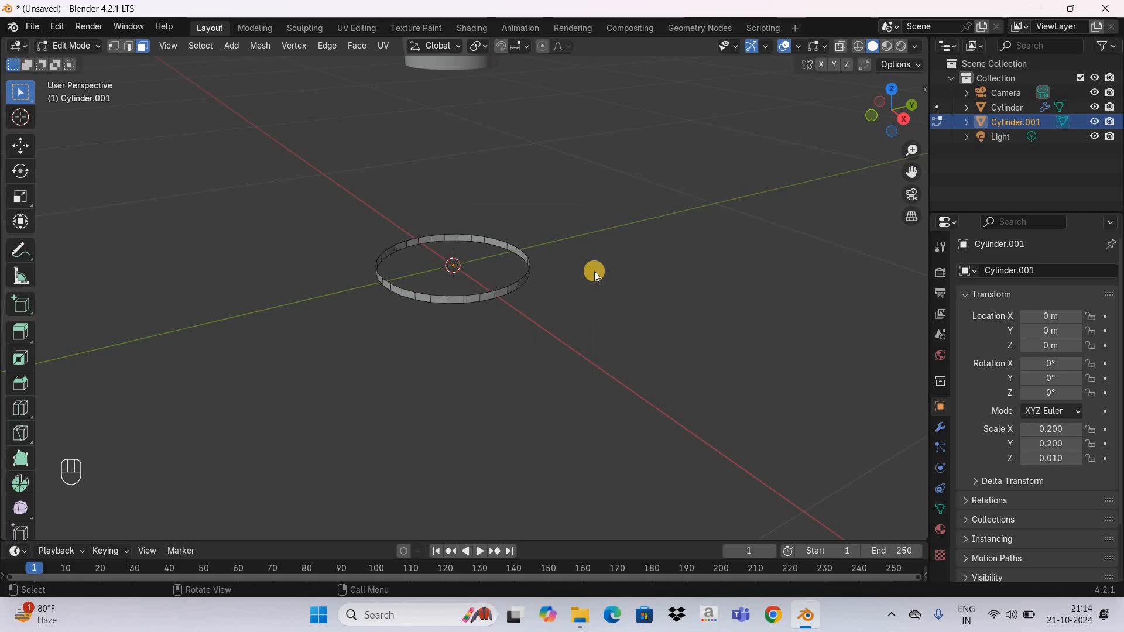
pyautogui.press('Tab')
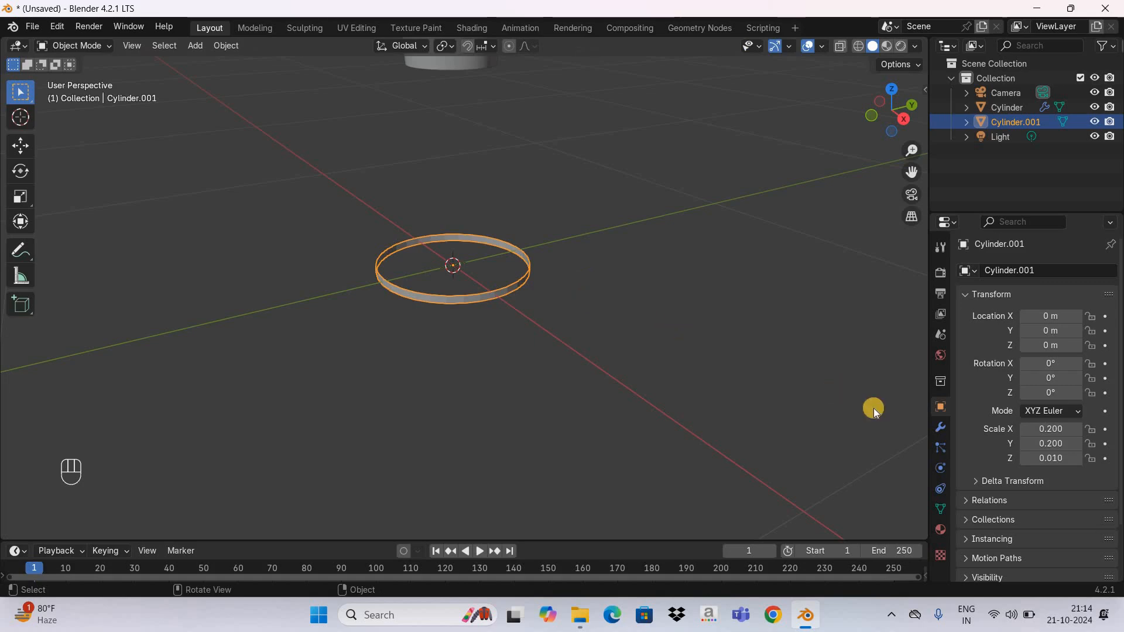
# Add a Subdivision Surface modifier to the open ring and collapse its settings.
pyautogui.click(942, 427)
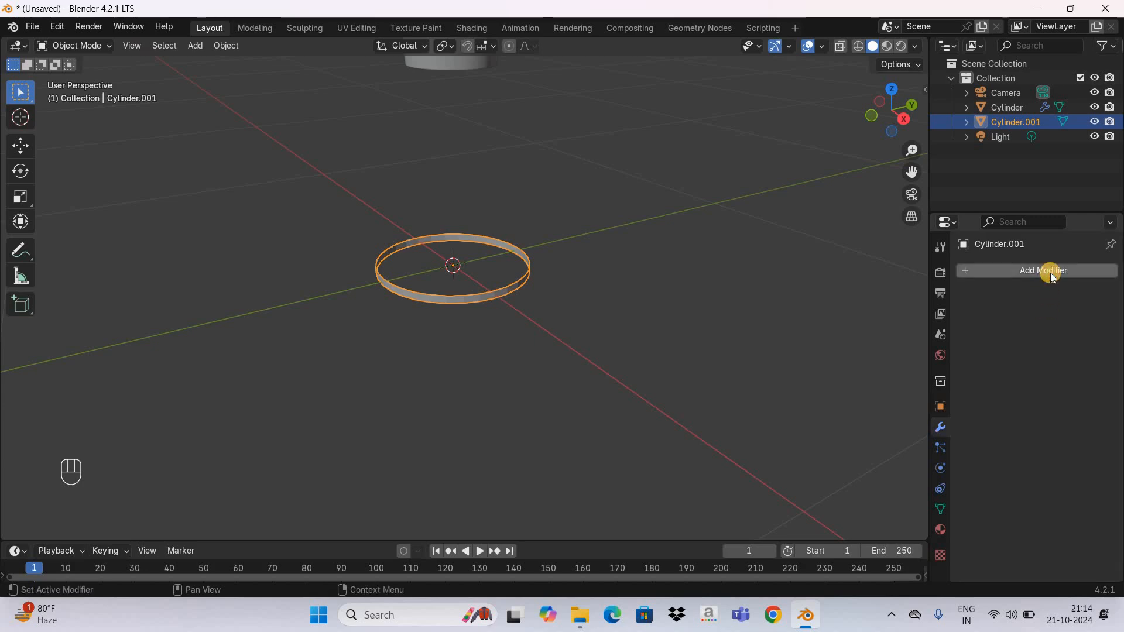
pyautogui.click(1049, 272)
pyautogui.moveTo(1011, 258)
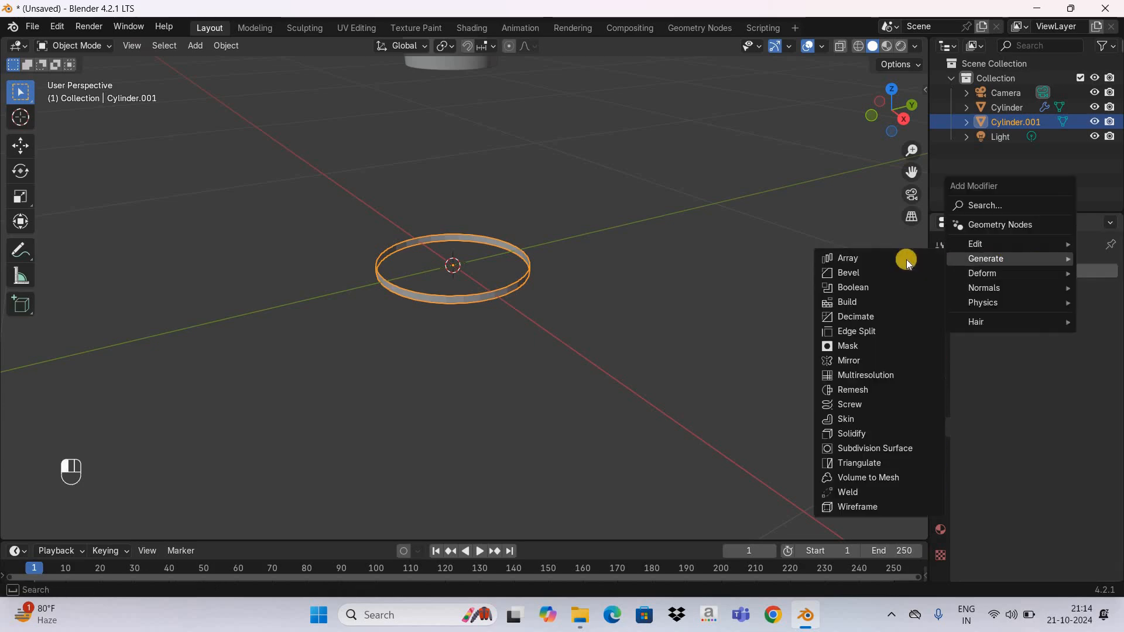
pyautogui.click(915, 448)
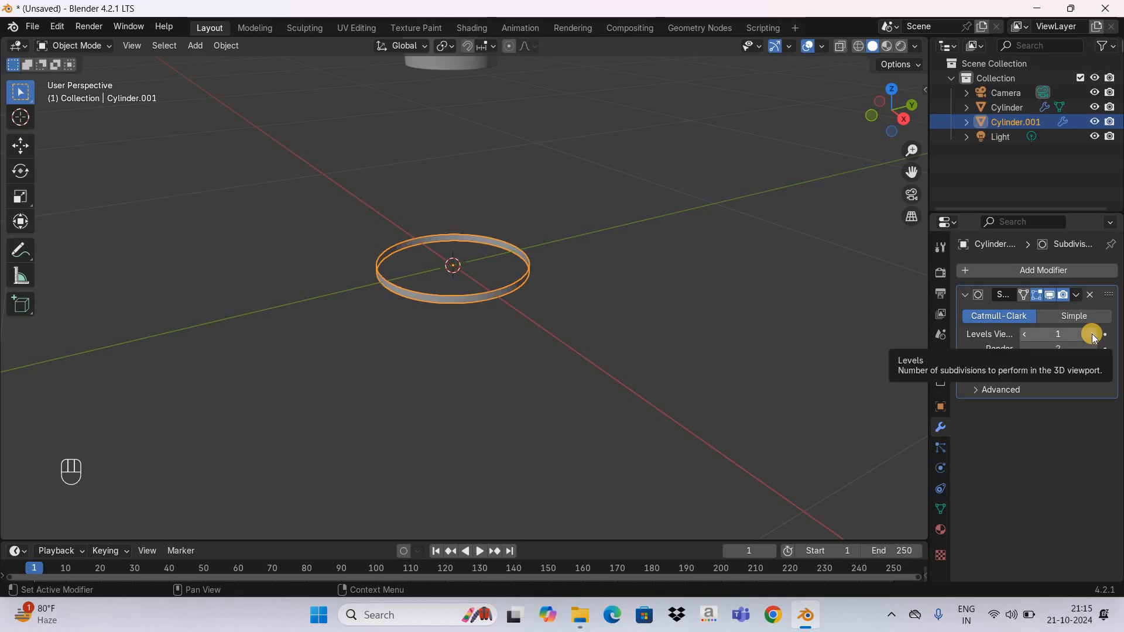
pyautogui.click(964, 293)
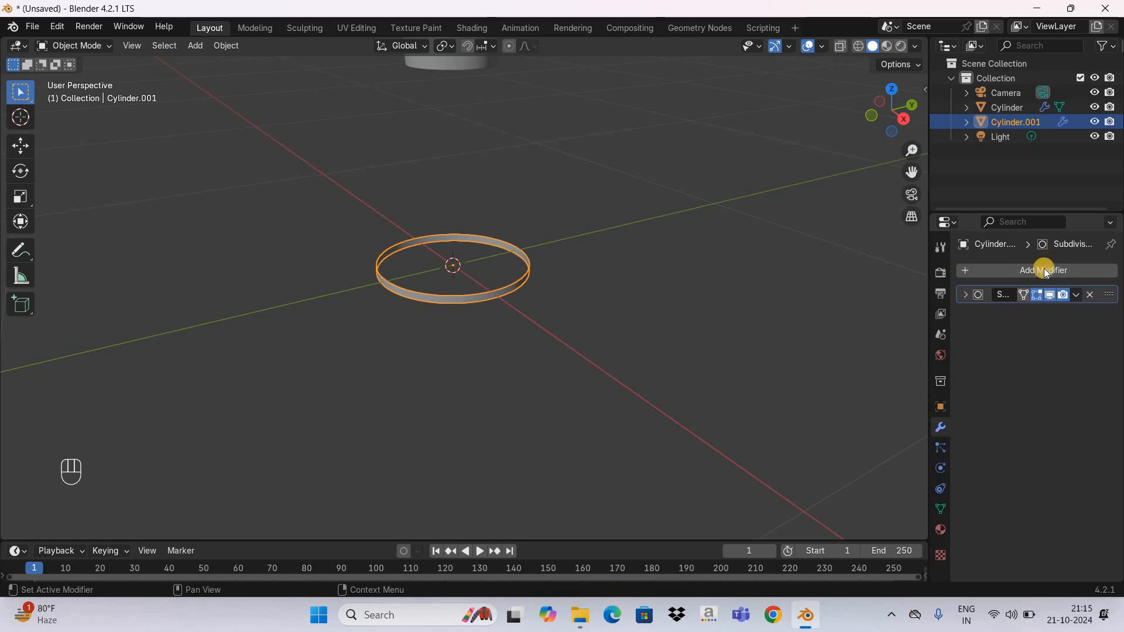
# Add a Simple Deform modifier to the ring in Taper mode along the Z axis.
pyautogui.click(980, 274)
pyautogui.moveTo(980, 279)
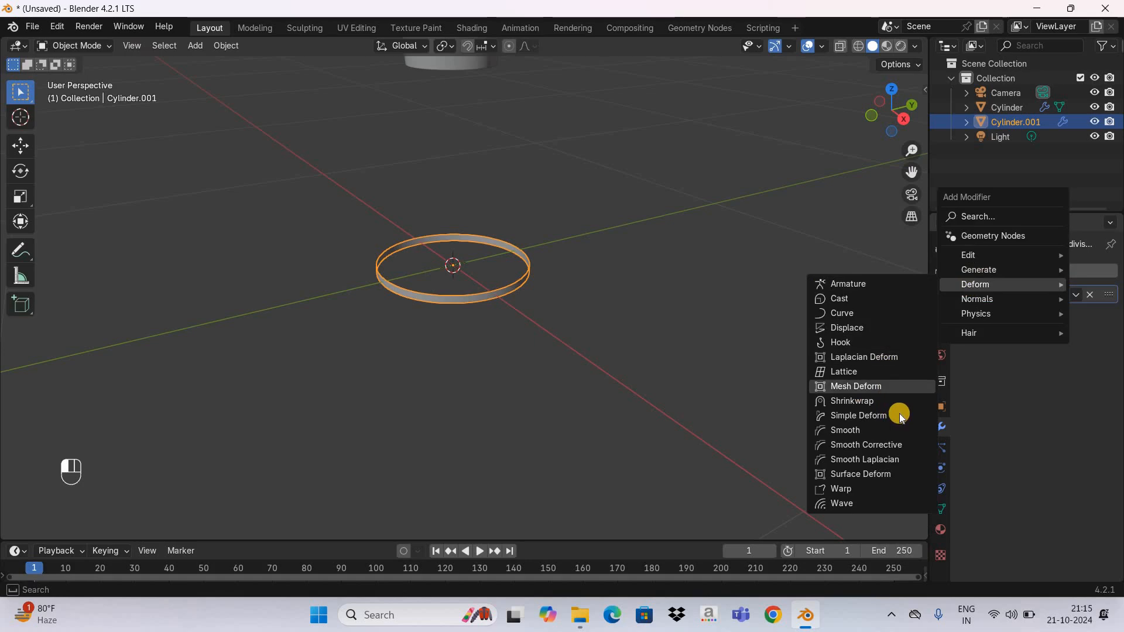
pyautogui.click(899, 413)
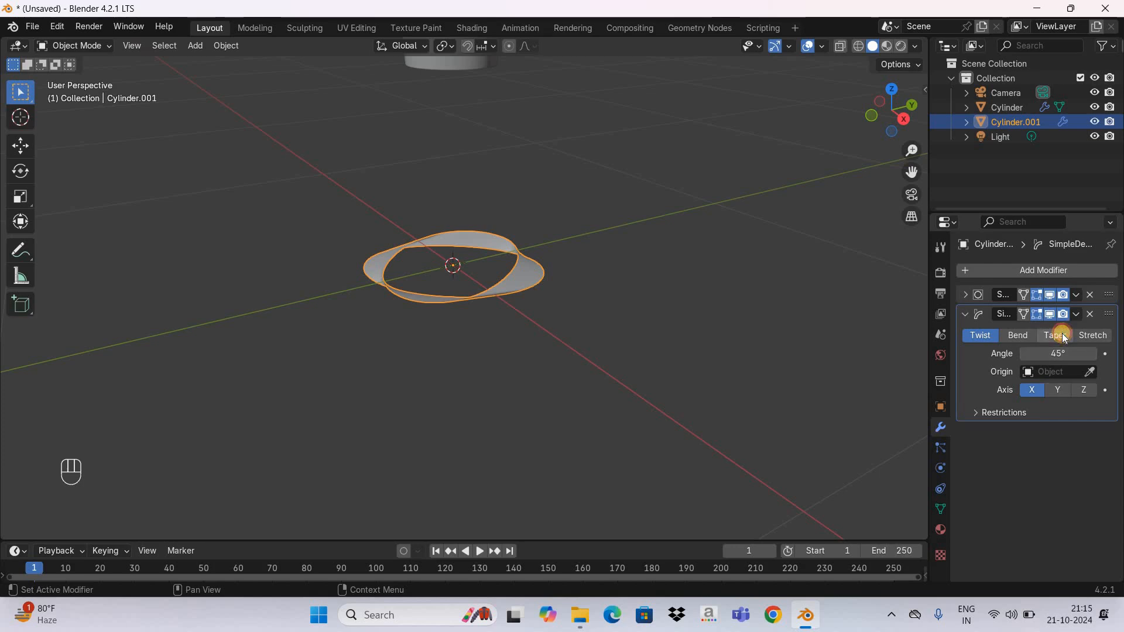
pyautogui.click(1062, 333)
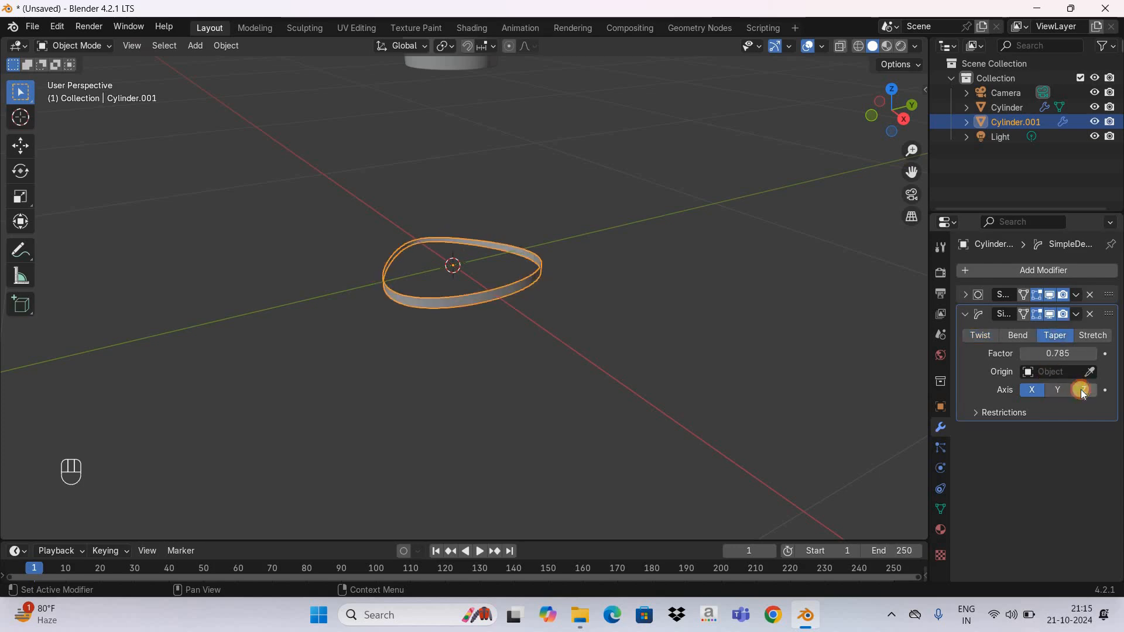
pyautogui.click(1083, 391)
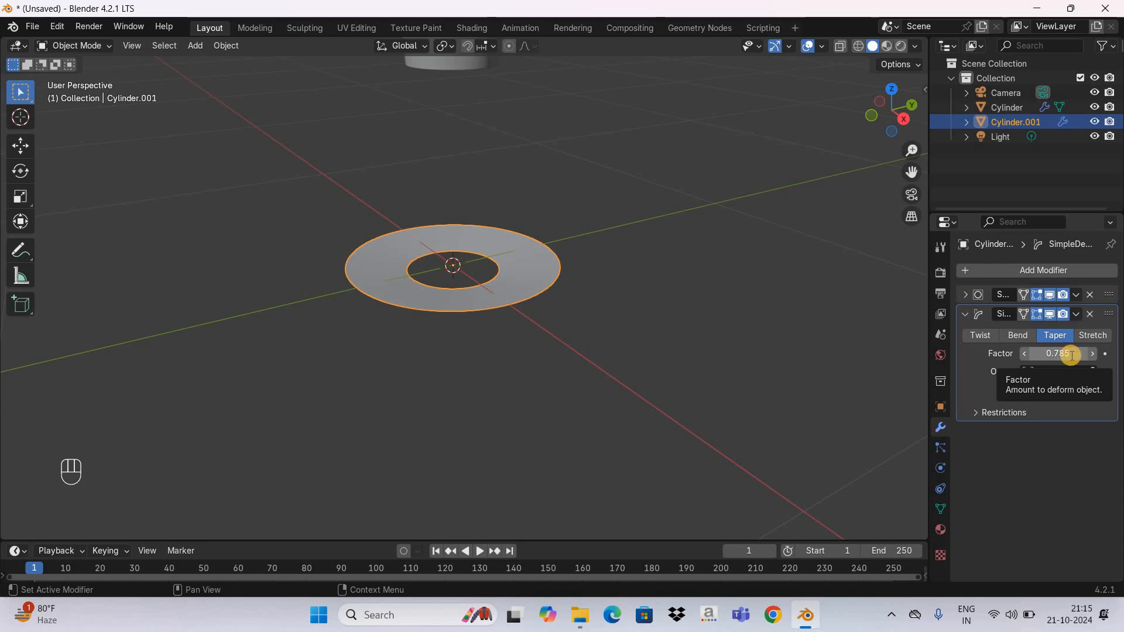
# Set the ring's taper factor to 0.04 and collapse the modifier's settings.
pyautogui.click(1070, 355)
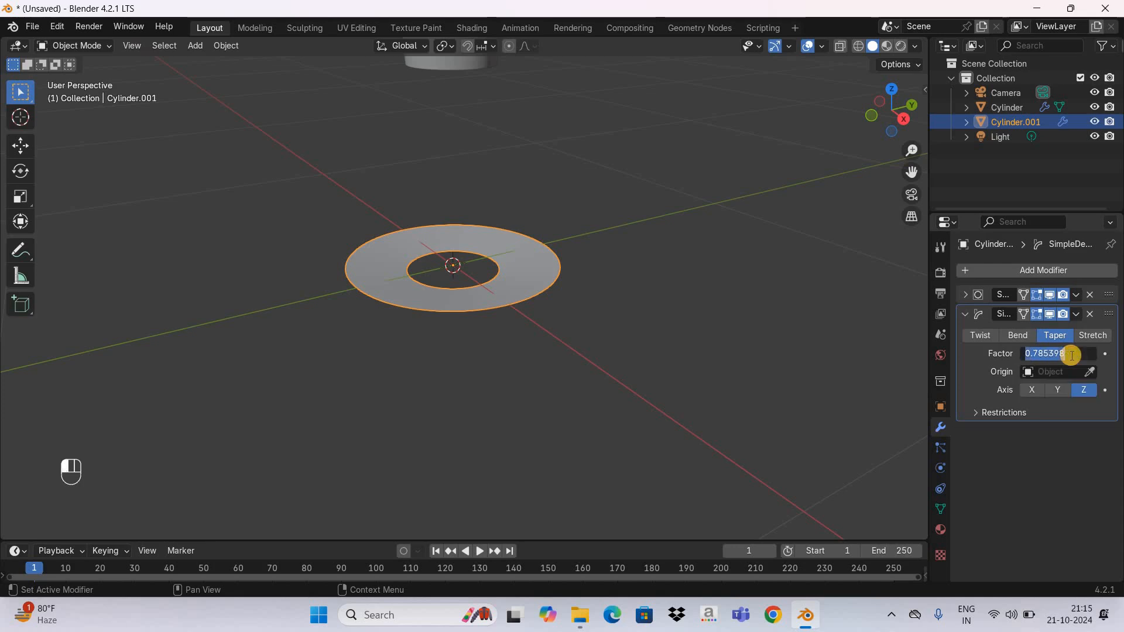
pyautogui.press('BackSpace')
pyautogui.write('0.04')
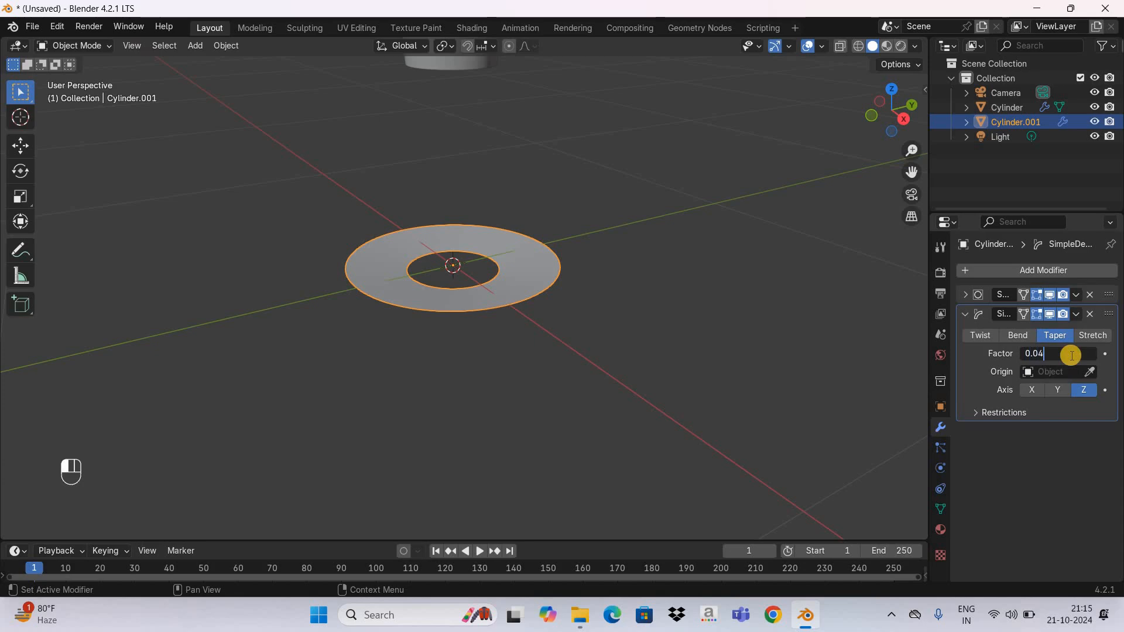
pyautogui.write('0')
pyautogui.press('Return')
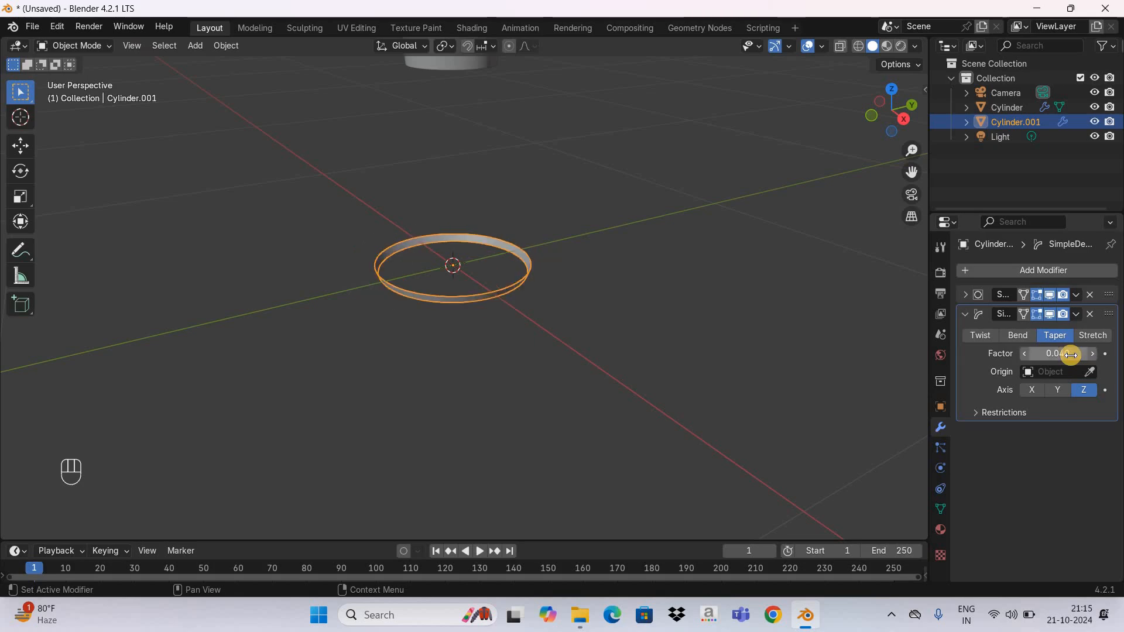
pyautogui.click(965, 314)
# Move the ring to a Z location of 1.51 m so it sits on the tapered cylinder's upper rim.
pyautogui.moveTo(909, 149); pyautogui.dragTo(450, 292)
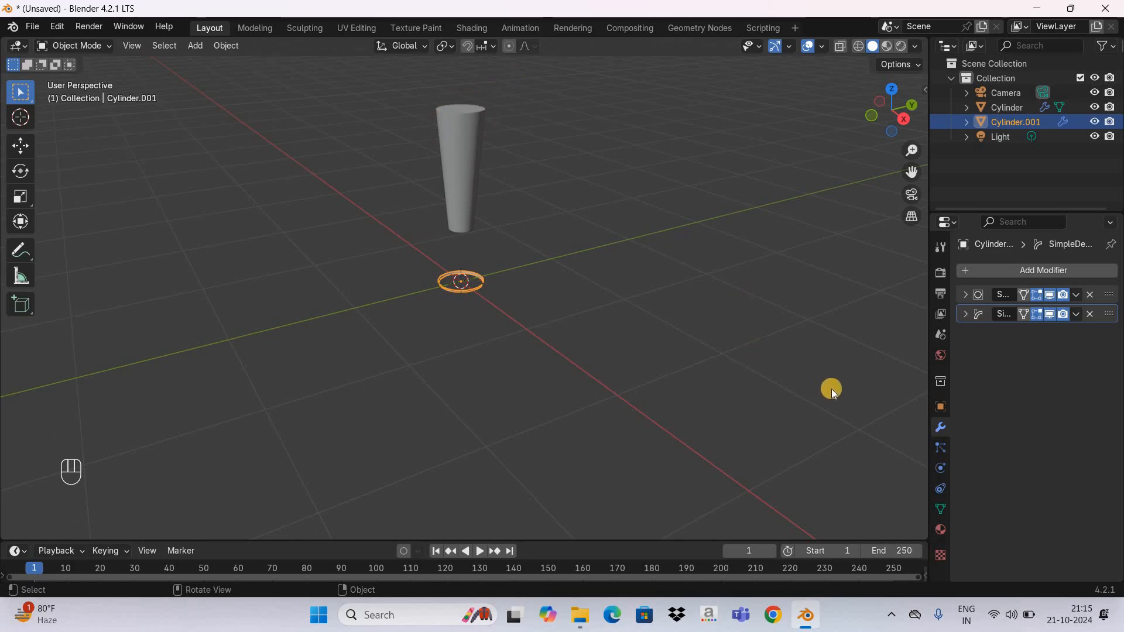
pyautogui.click(942, 408)
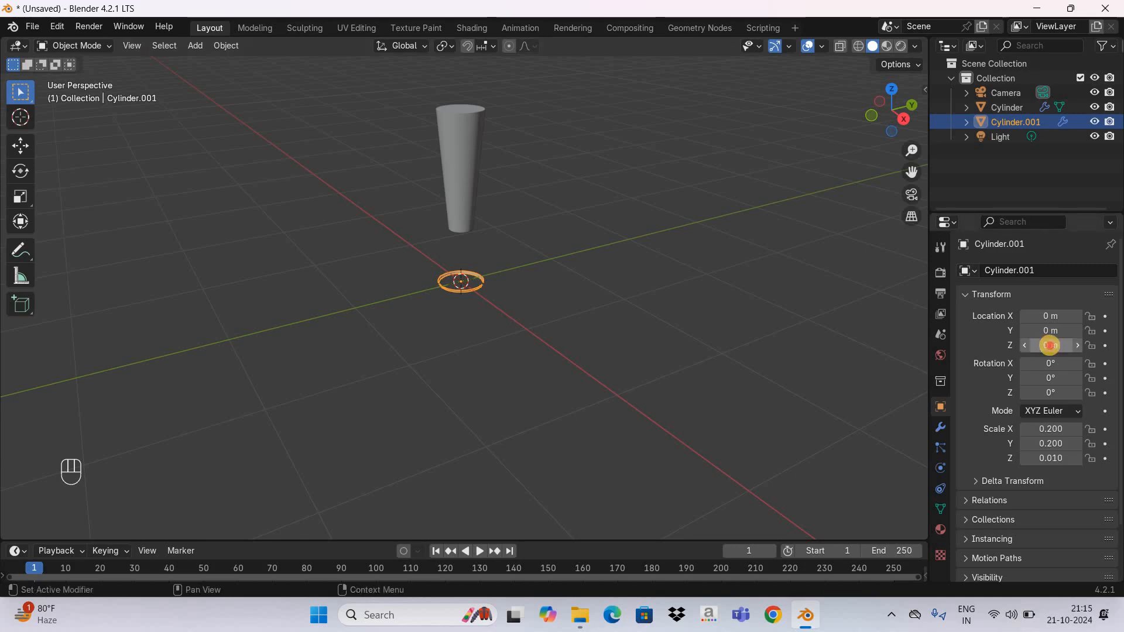
pyautogui.click(1049, 345)
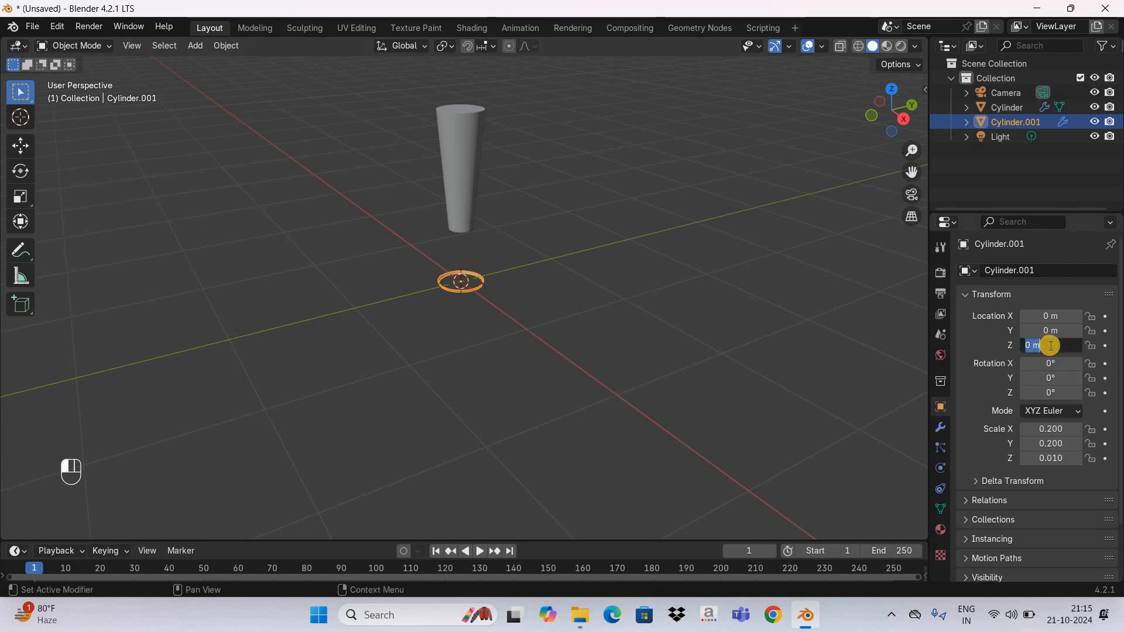
pyautogui.write('1.51')
pyautogui.press('Return')
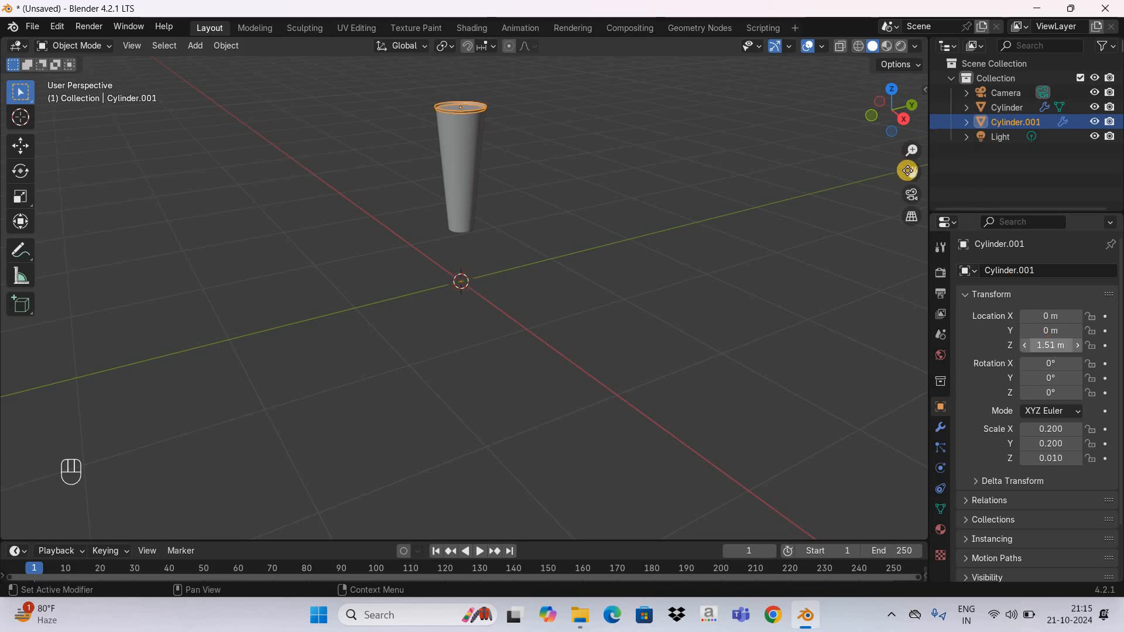
pyautogui.moveTo(911, 172); pyautogui.dragTo(927, 248)
pyautogui.moveTo(910, 95); pyautogui.dragTo(910, 90)
pyautogui.moveTo(912, 171); pyautogui.dragTo(886, 239)
pyautogui.moveTo(912, 151); pyautogui.dragTo(908, 111)
pyautogui.moveTo(911, 172); pyautogui.dragTo(904, 236)
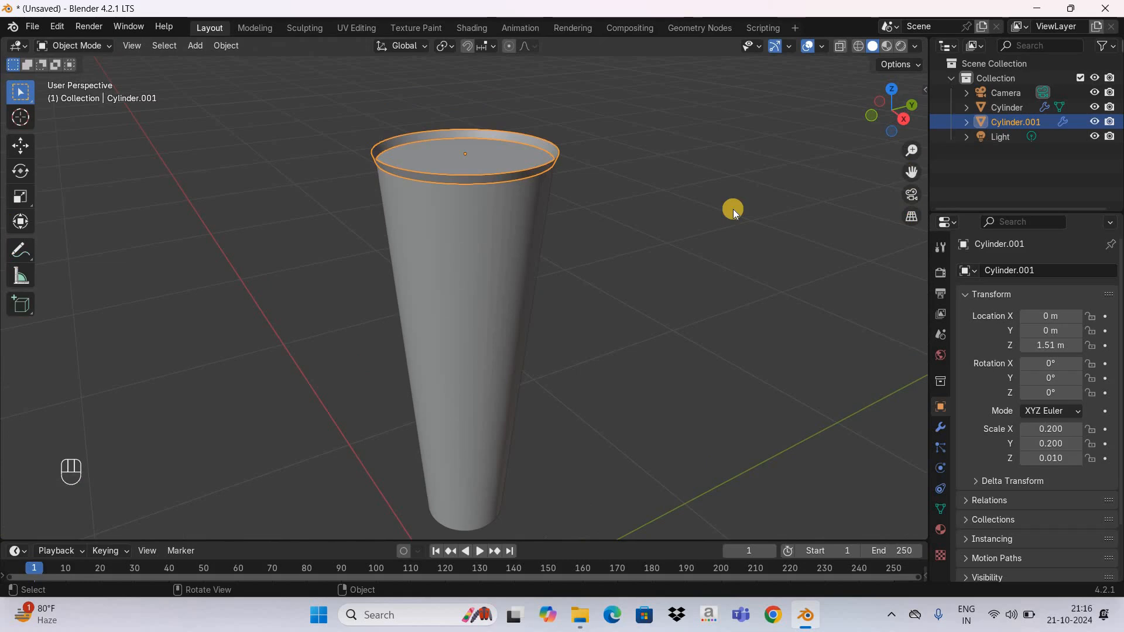
# Add a Solidify modifier to the rim ring and set its offset to 0.
pyautogui.click(940, 427)
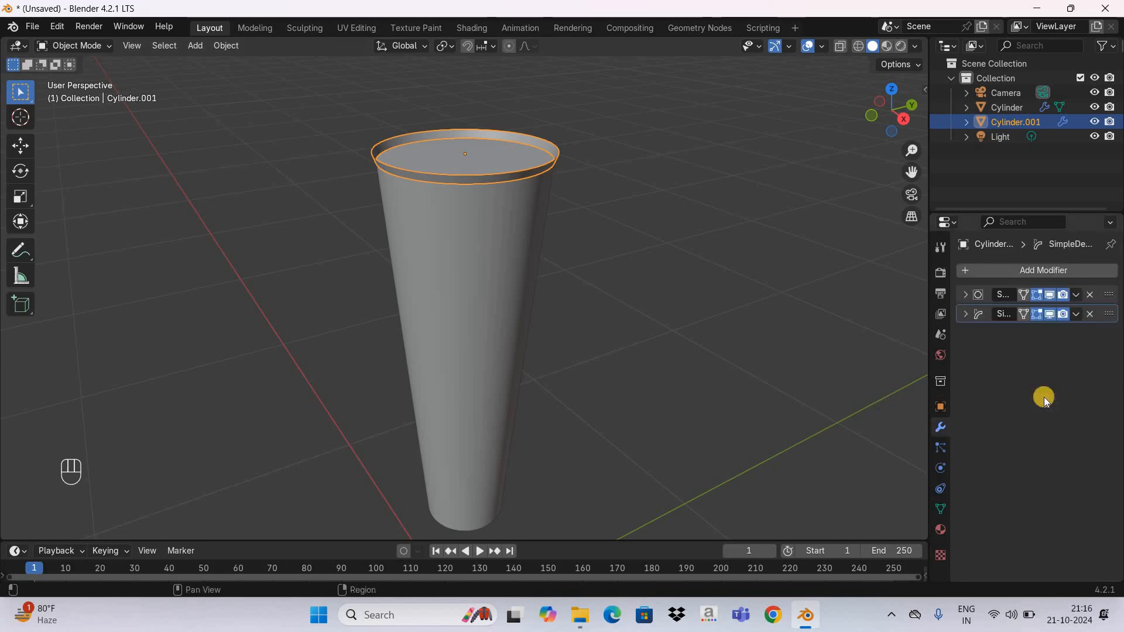
pyautogui.click(1046, 273)
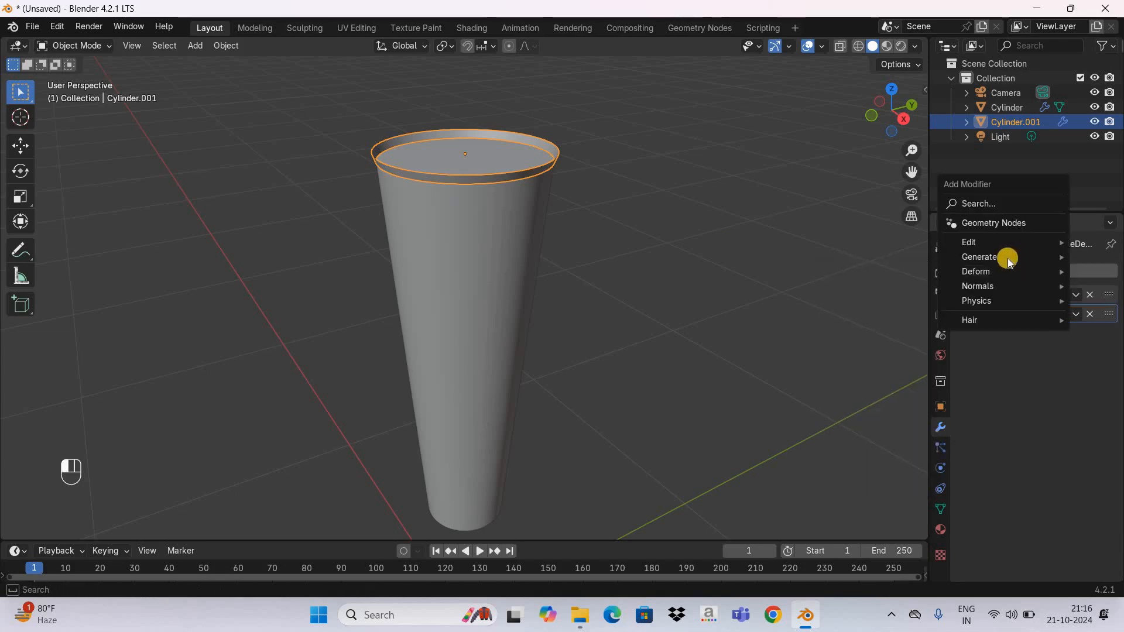
pyautogui.moveTo(985, 260)
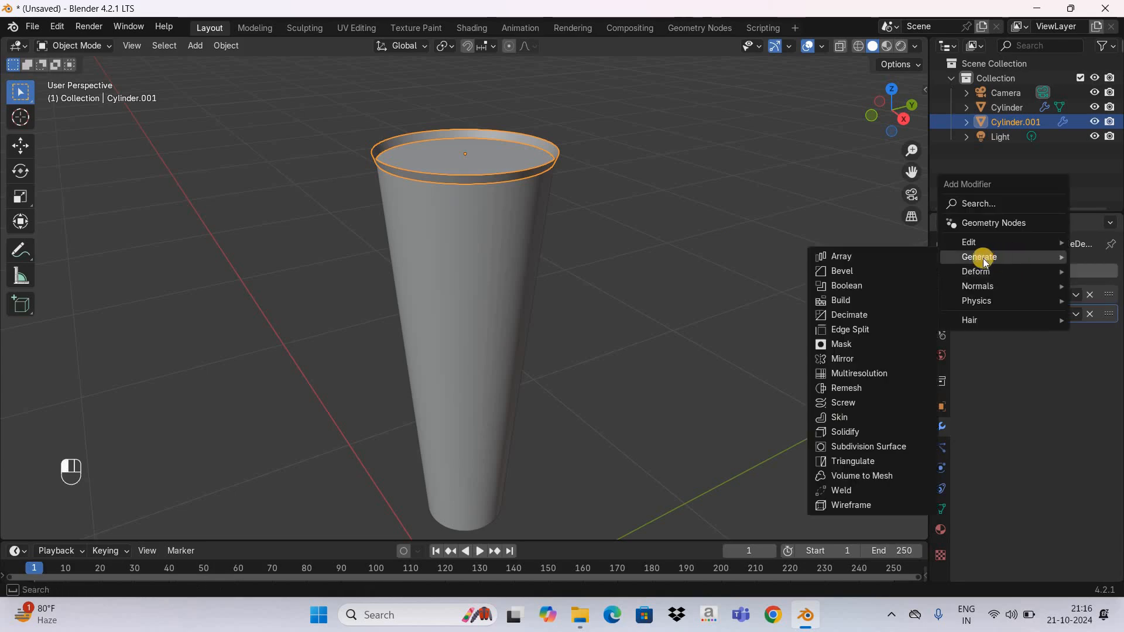
pyautogui.click(891, 434)
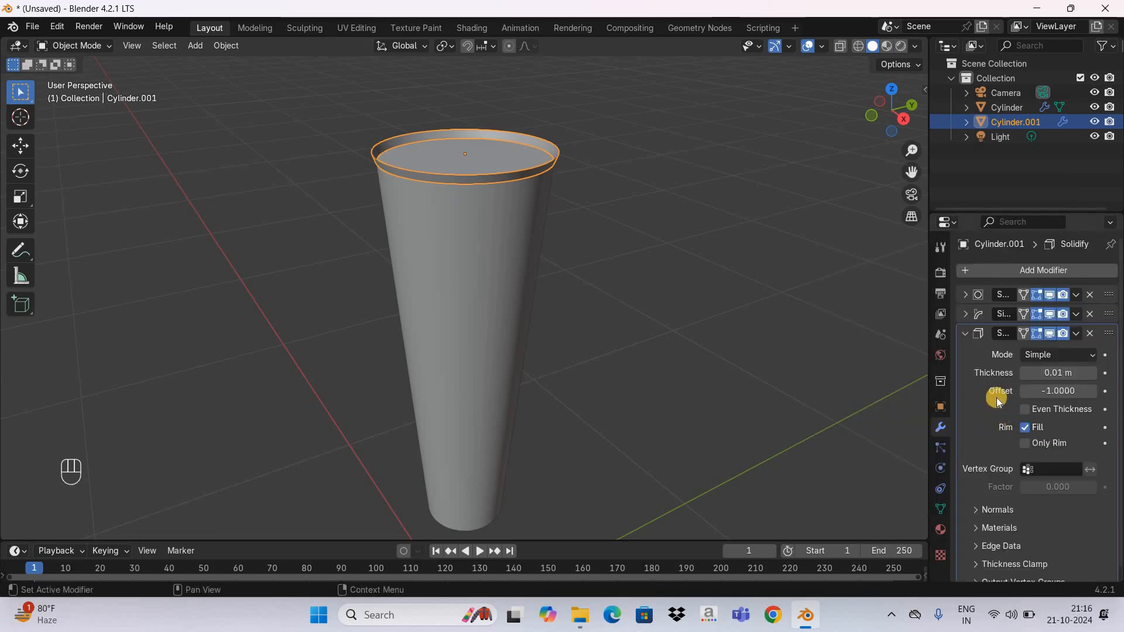
pyautogui.click(1046, 391)
pyautogui.write('0')
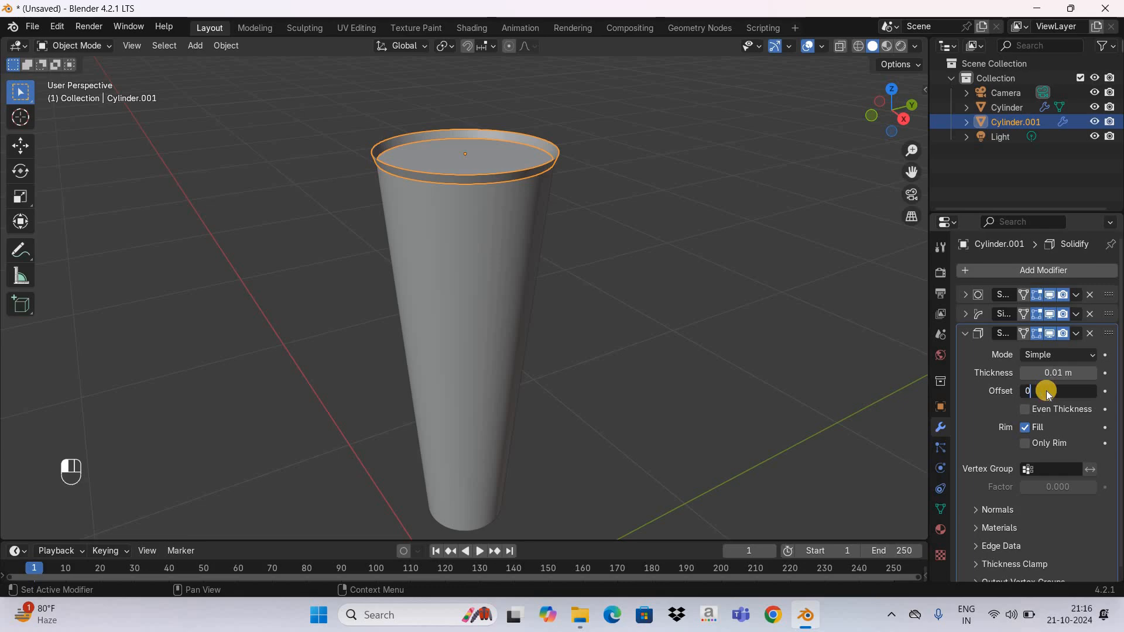
pyautogui.press('Return')
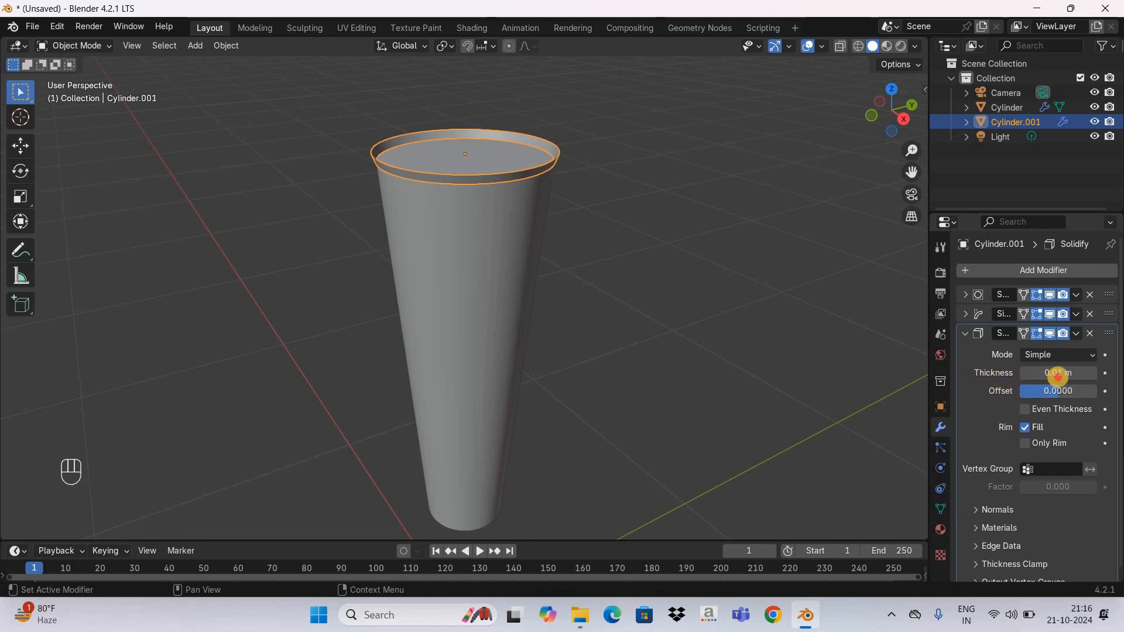
# Set the ring's Solidify thickness to 0.02 m and collapse the modifier's settings.
pyautogui.click(1059, 377)
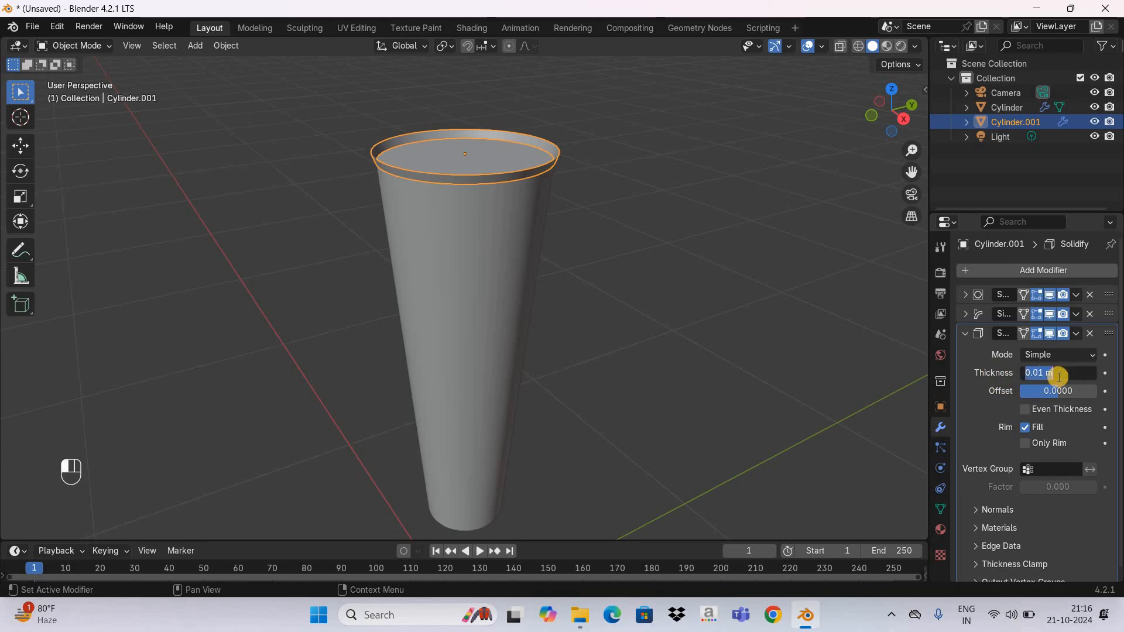
pyautogui.write('0.02')
pyautogui.press('Return')
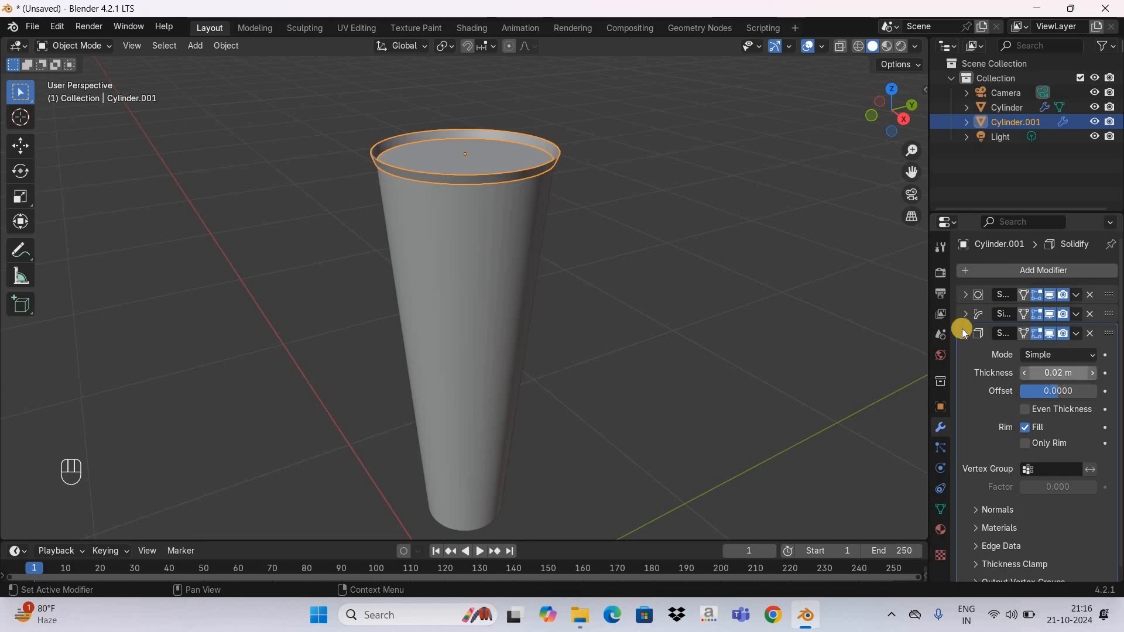
pyautogui.click(965, 333)
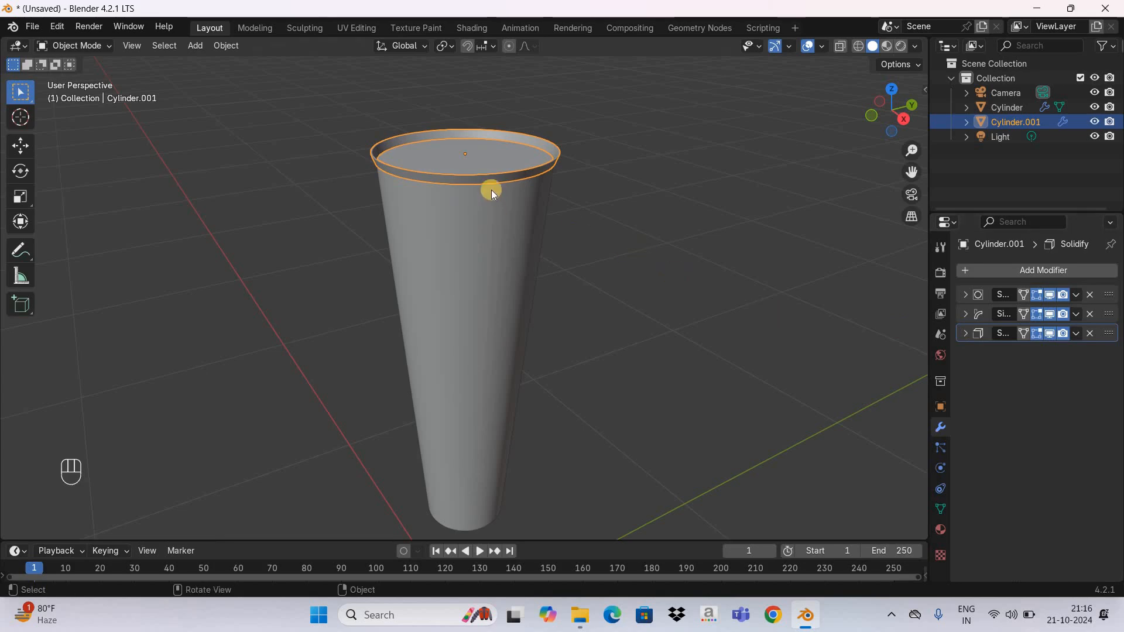
# Apply Shade Smooth to the rim ring.
pyautogui.click(230, 45)
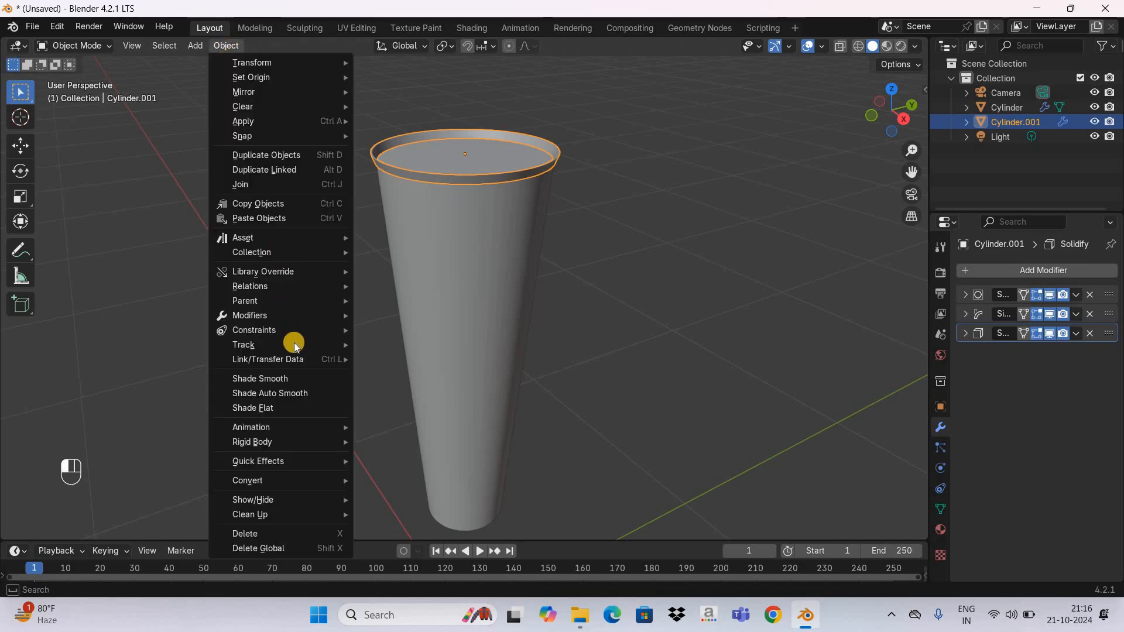
pyautogui.moveTo(311, 377)
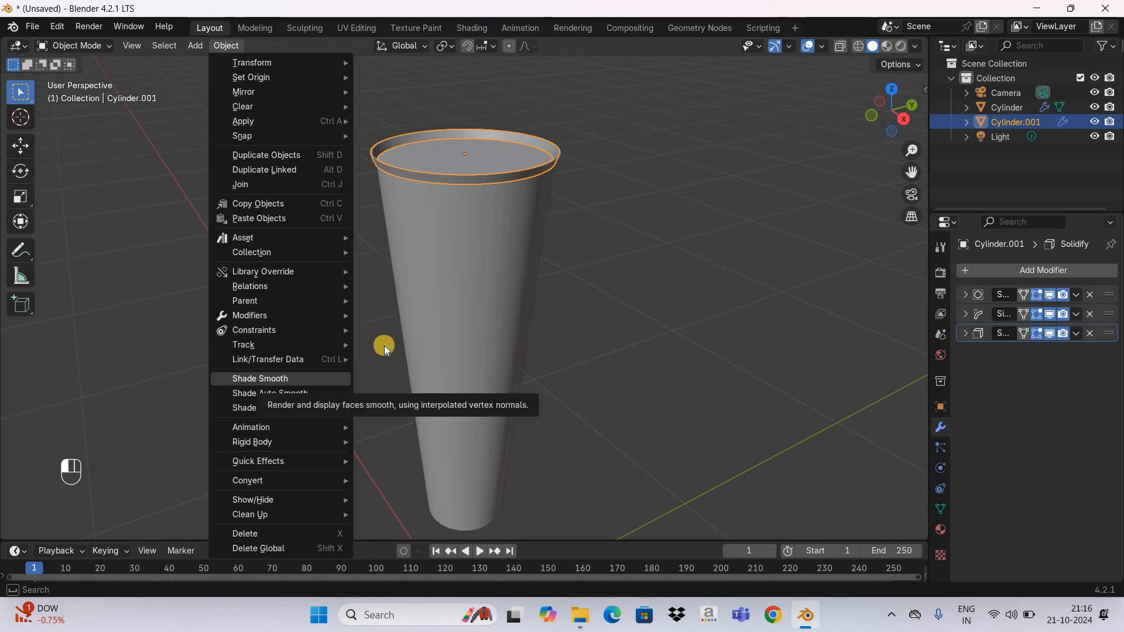
pyautogui.click(275, 379)
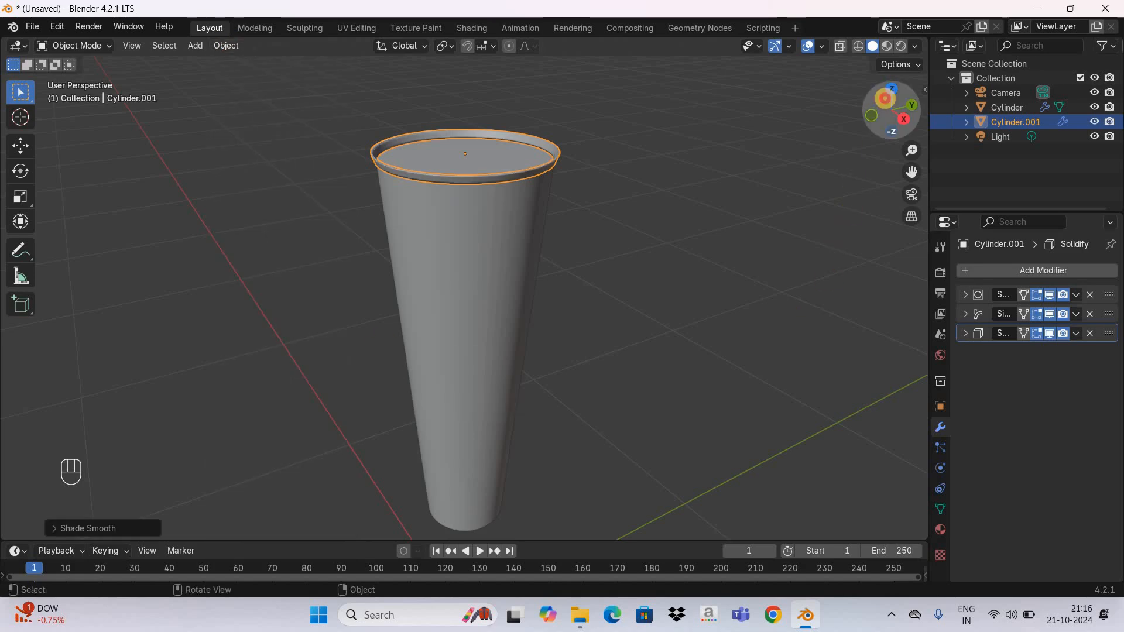
# Add a Smooth by Angle modifier to the ring, found by searching for normals, and collapse its settings.
pyautogui.moveTo(886, 119); pyautogui.dragTo(898, 170)
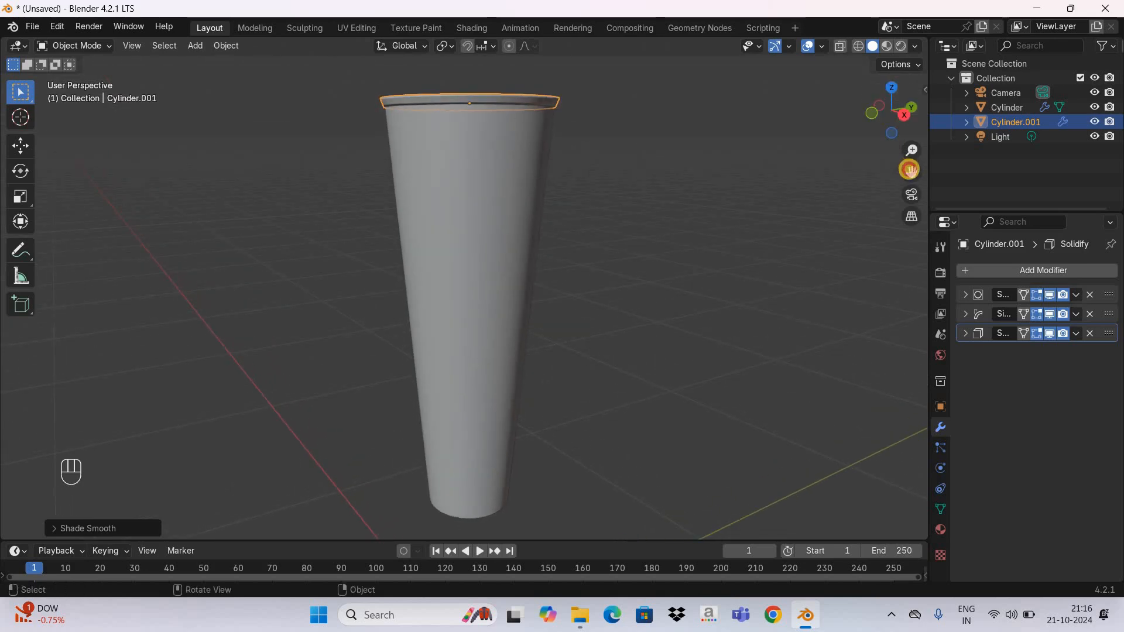
pyautogui.moveTo(896, 253); pyautogui.dragTo(895, 291)
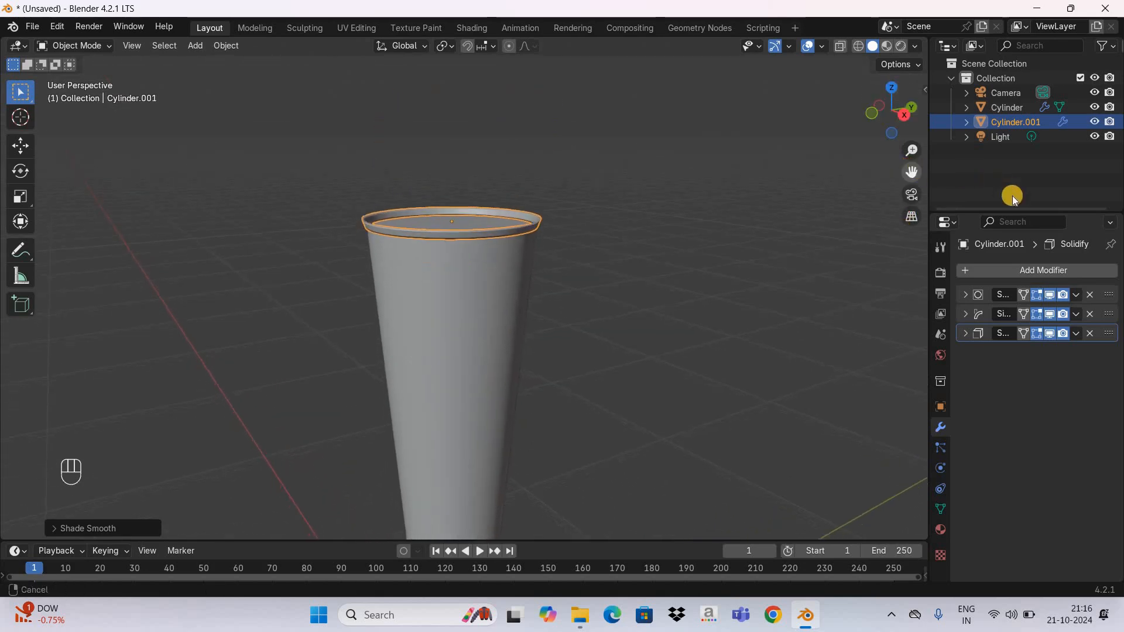
pyautogui.click(1033, 271)
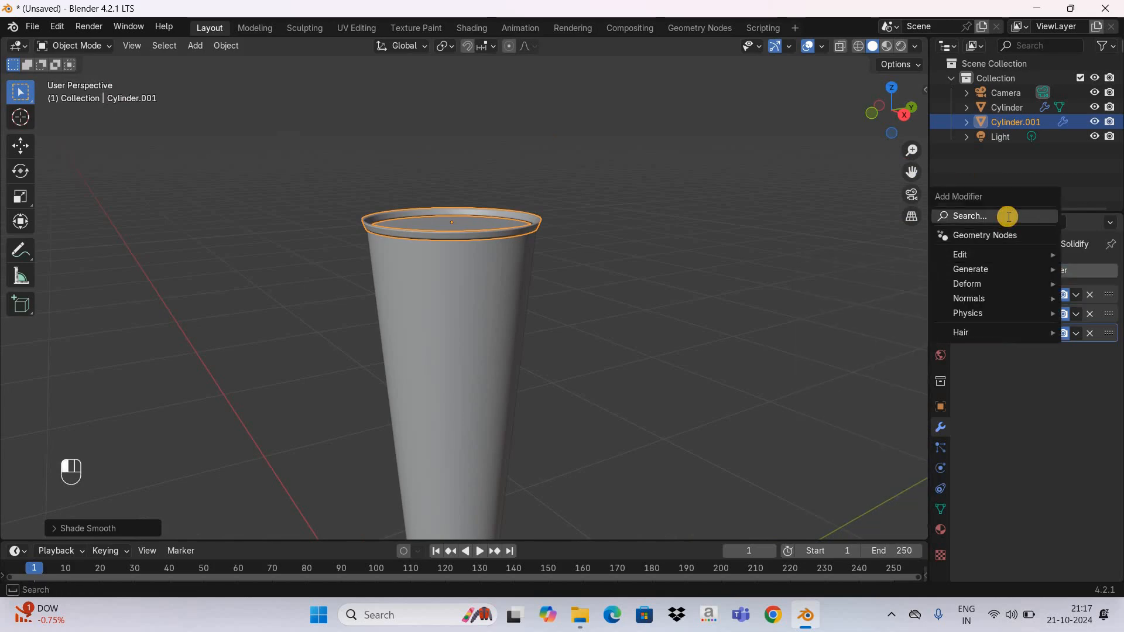
pyautogui.click(1009, 217)
pyautogui.write('no')
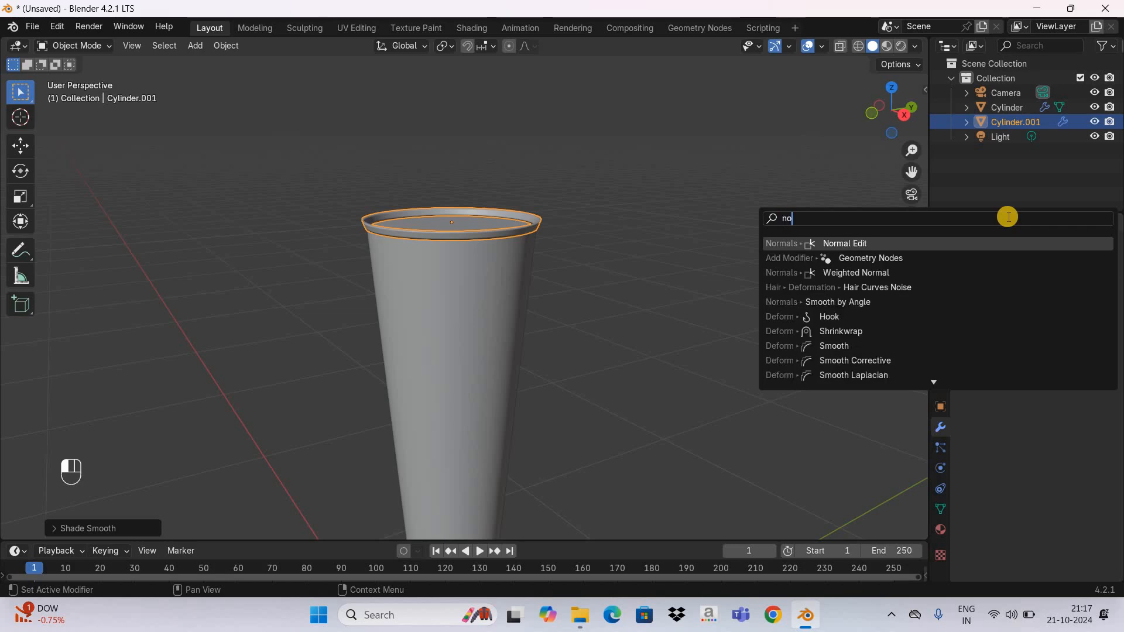
pyautogui.write('rmals')
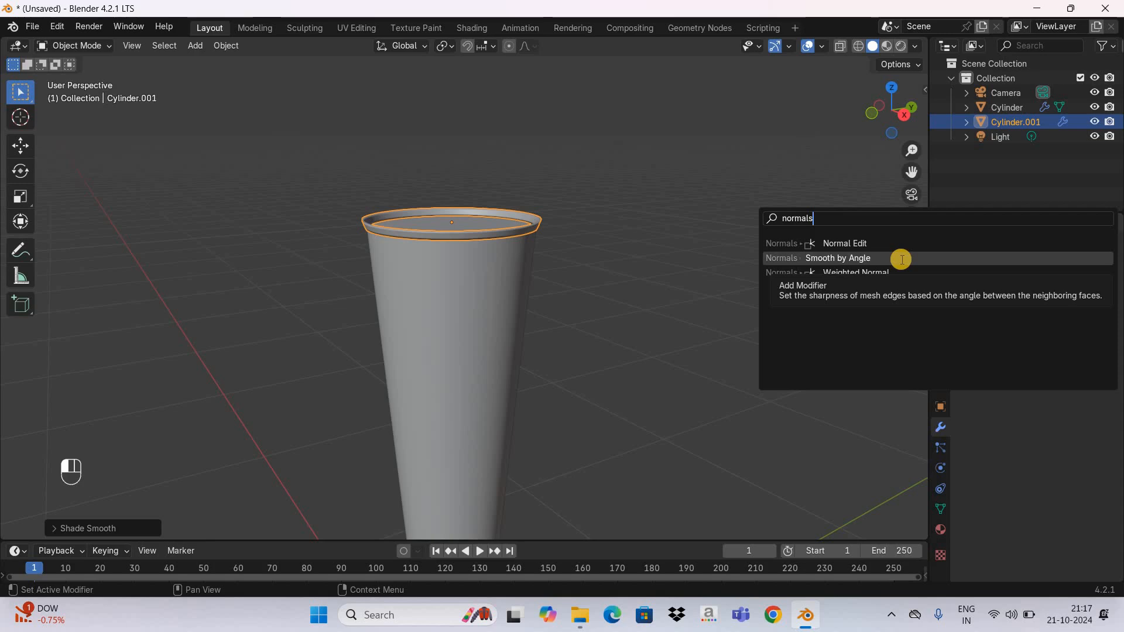
pyautogui.click(902, 258)
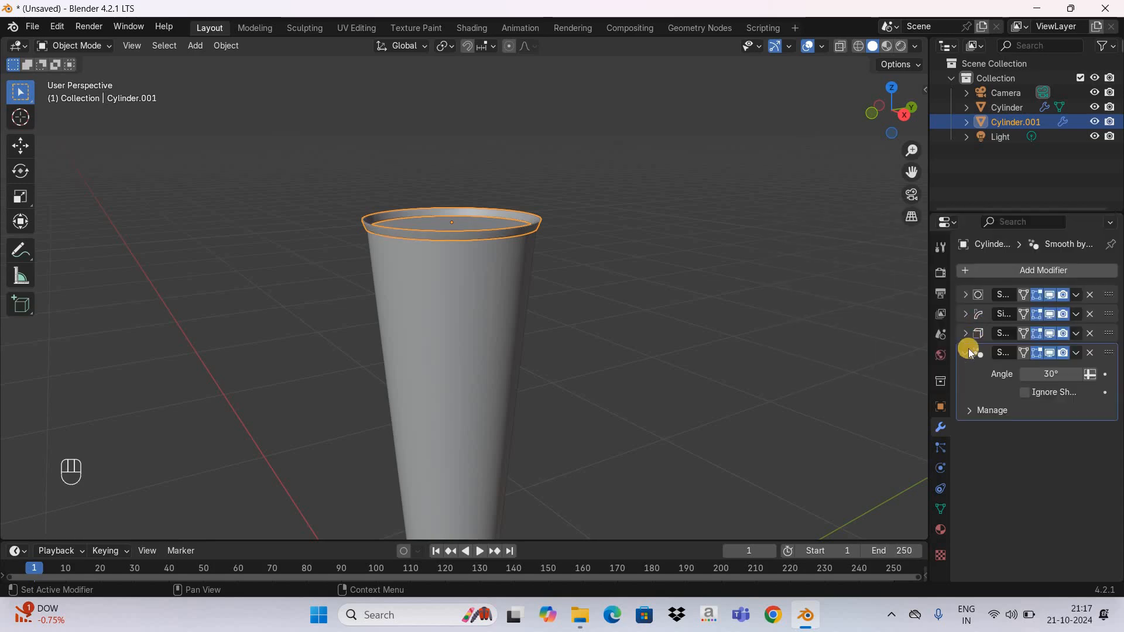
pyautogui.click(967, 350)
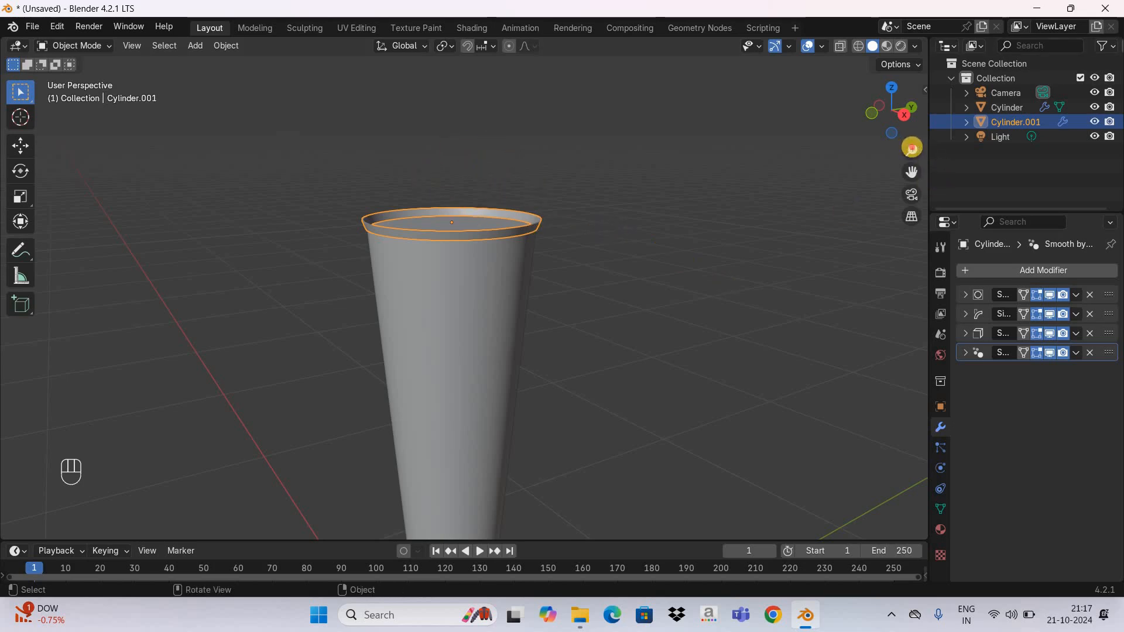
# Add an ico sphere mesh at the world origin, below the tapered body.
pyautogui.scroll(-6, 610, 230)
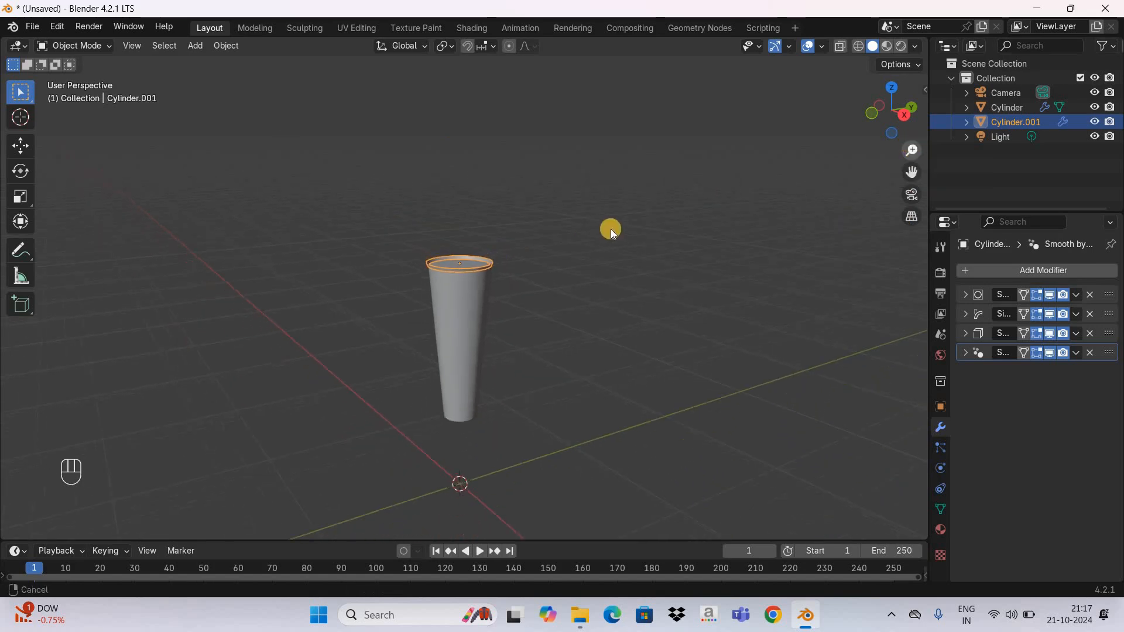
pyautogui.click(195, 48)
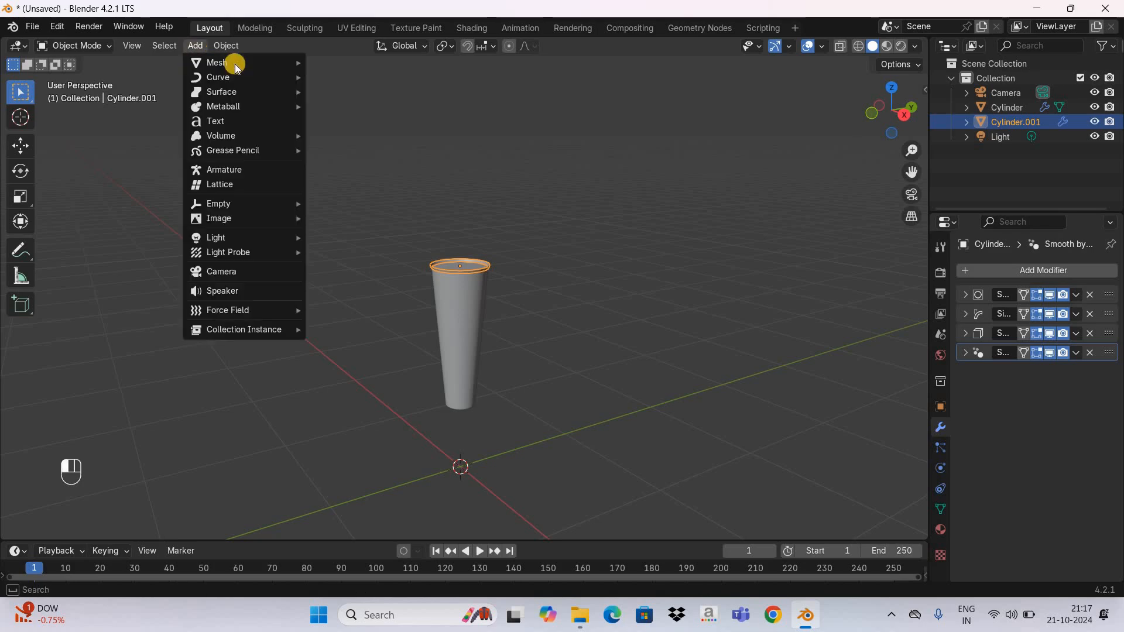
pyautogui.moveTo(234, 62)
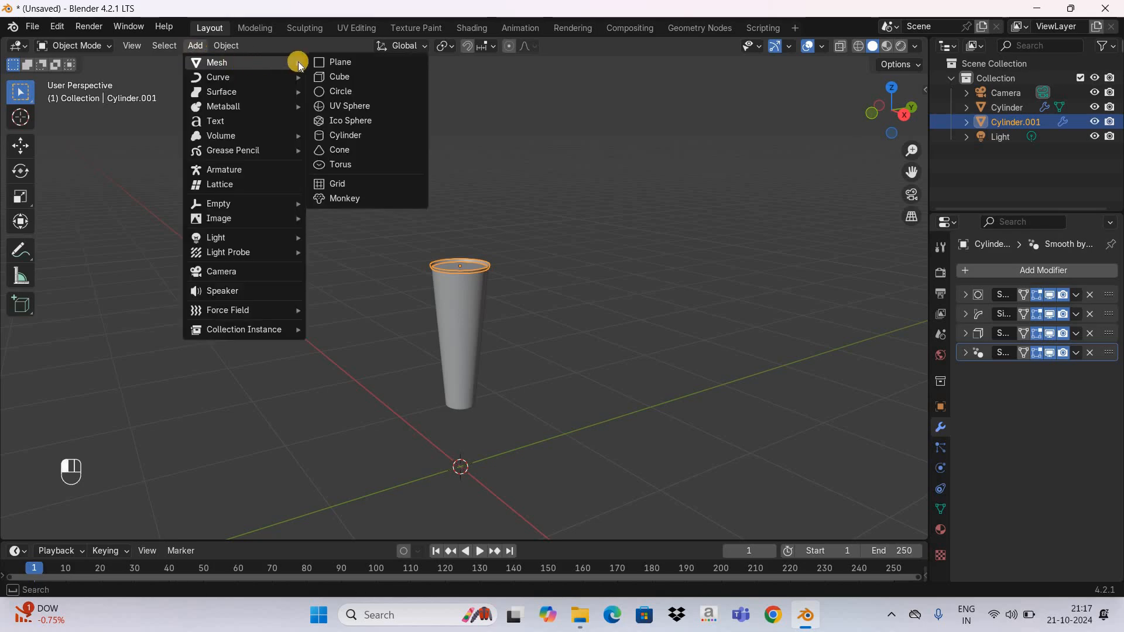
pyautogui.click(383, 123)
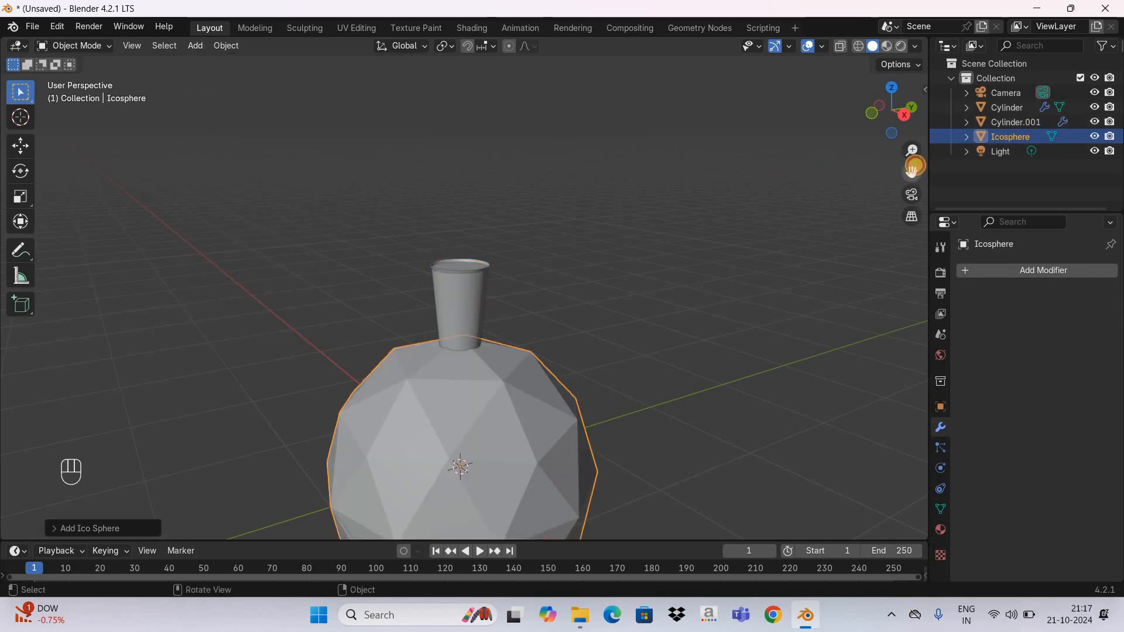
pyautogui.moveTo(915, 166); pyautogui.dragTo(503, 454)
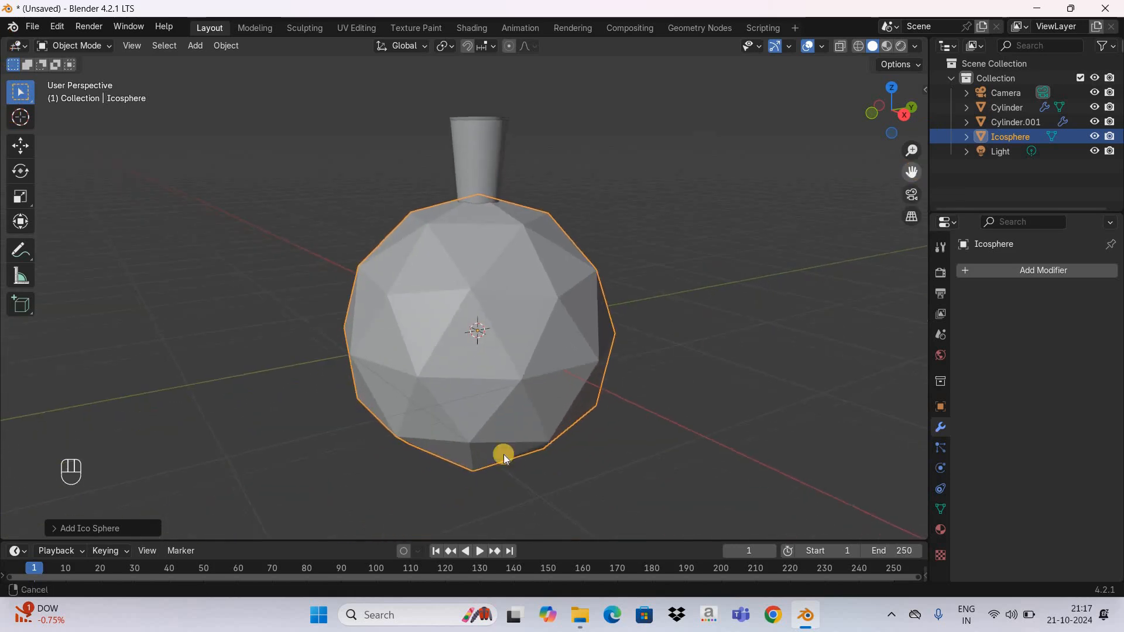
# Set the new ico sphere's subdivisions to 4 and keep the sphere selected.
pyautogui.click(133, 527)
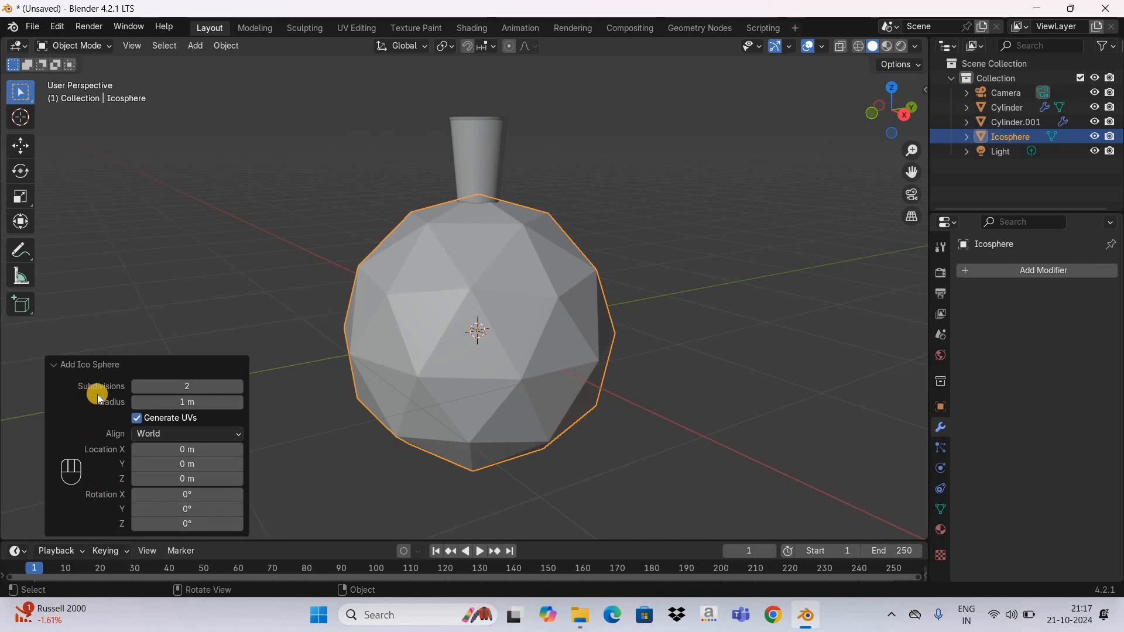
pyautogui.click(185, 388)
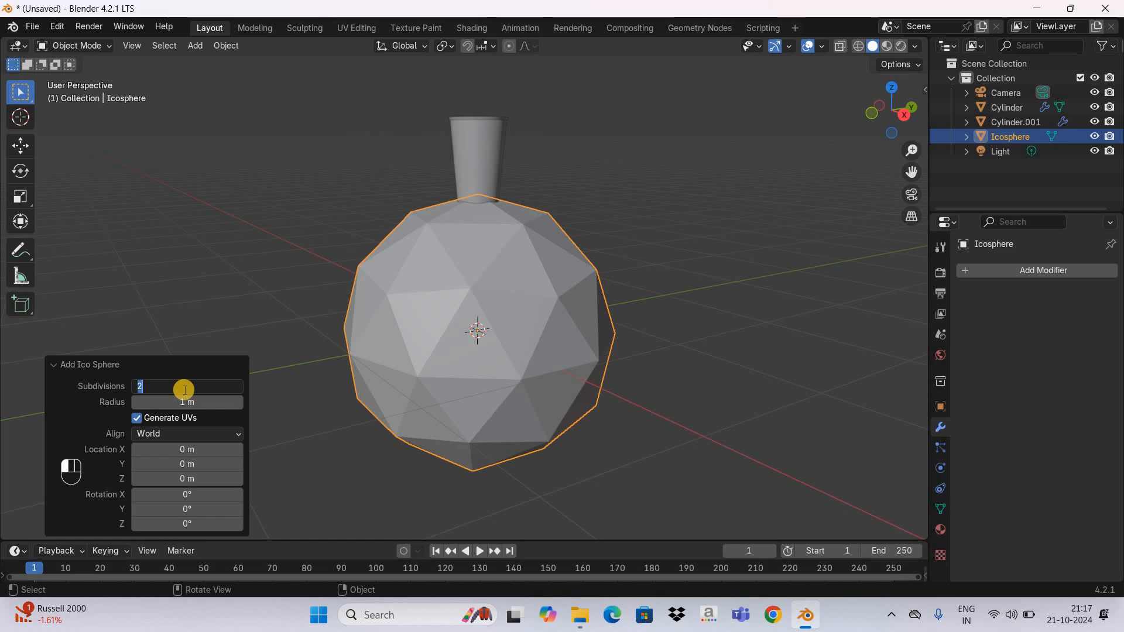
pyautogui.write('4')
pyautogui.press('Return')
pyautogui.click(558, 320)
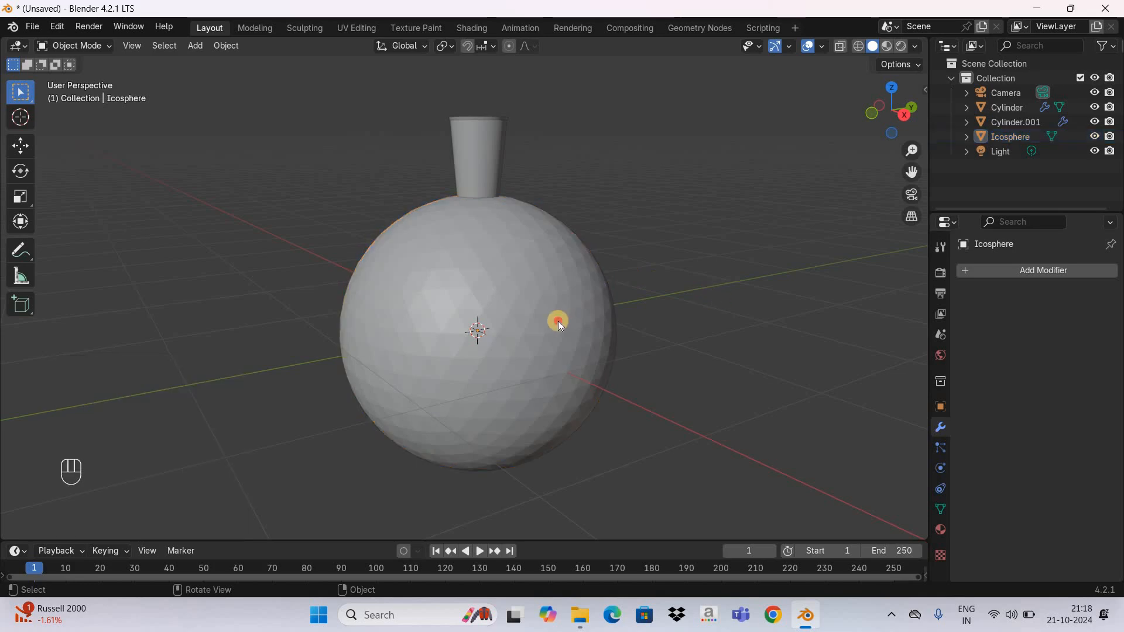
pyautogui.hotkey('ctrl', 'z')
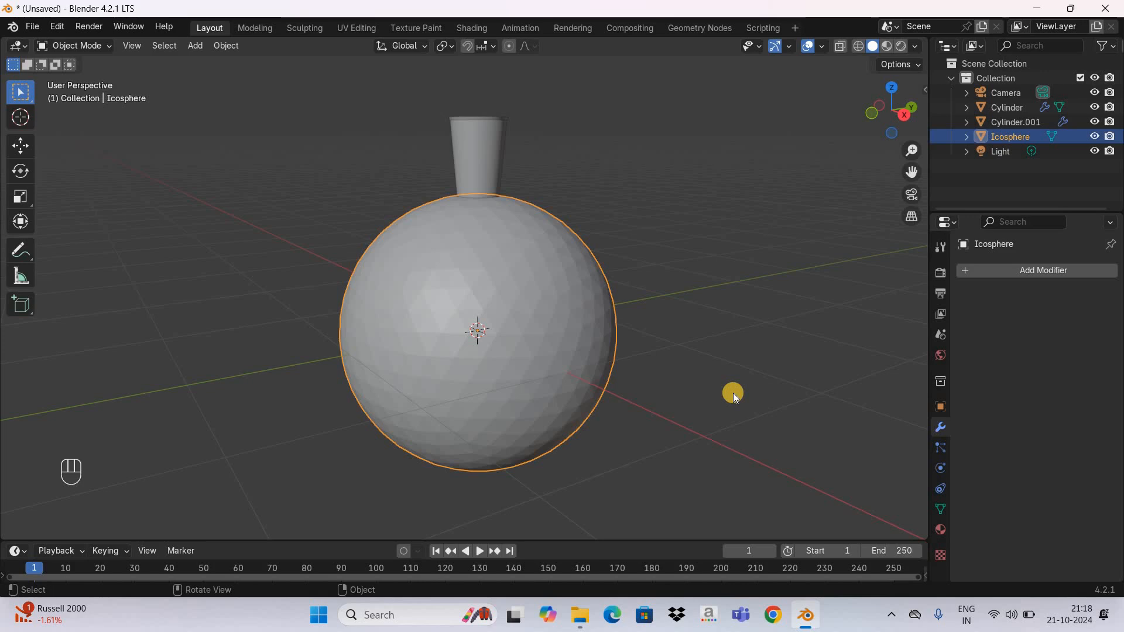
# Scale the ico sphere to 0.25 on the X, Y and Z axes.
pyautogui.click(936, 408)
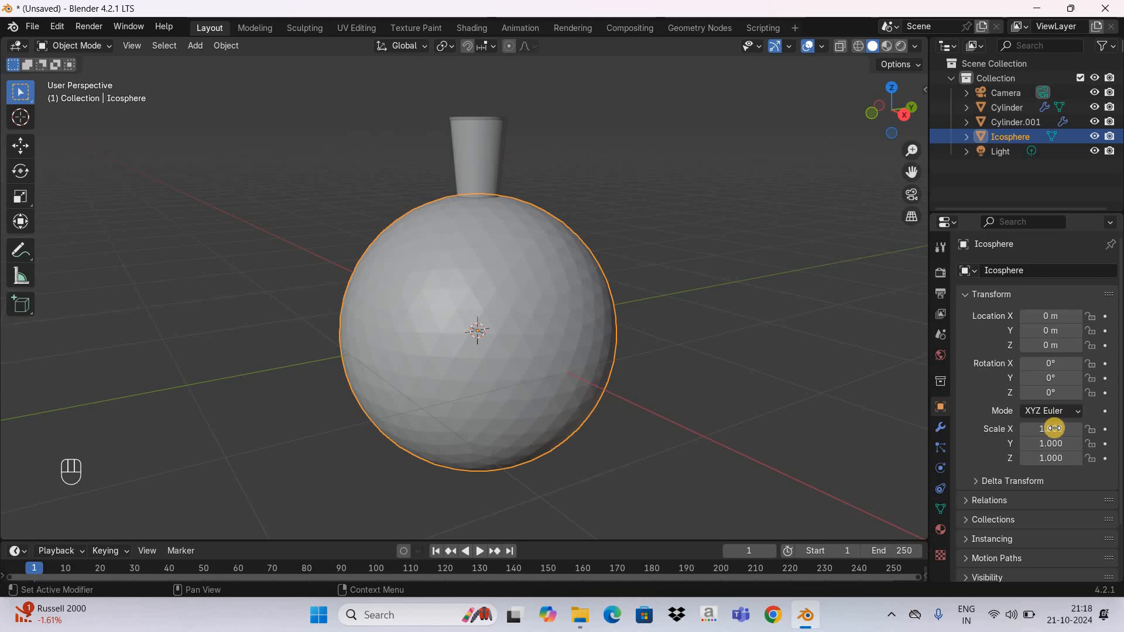
pyautogui.moveTo(1055, 428); pyautogui.dragTo(1055, 459)
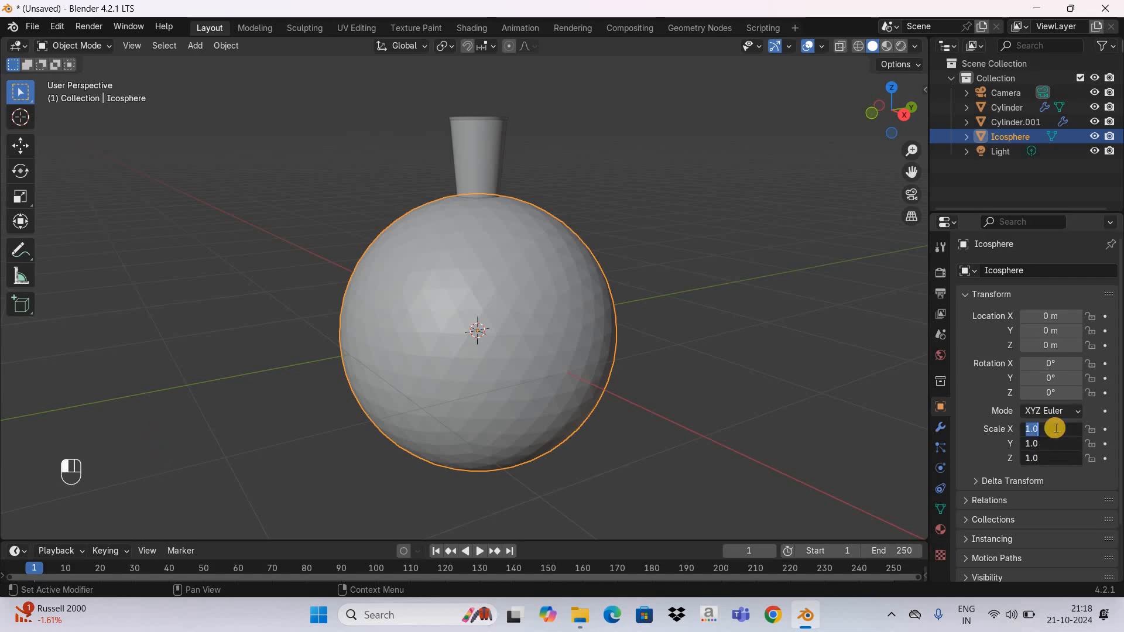
pyautogui.write('0.25')
pyautogui.press('Return')
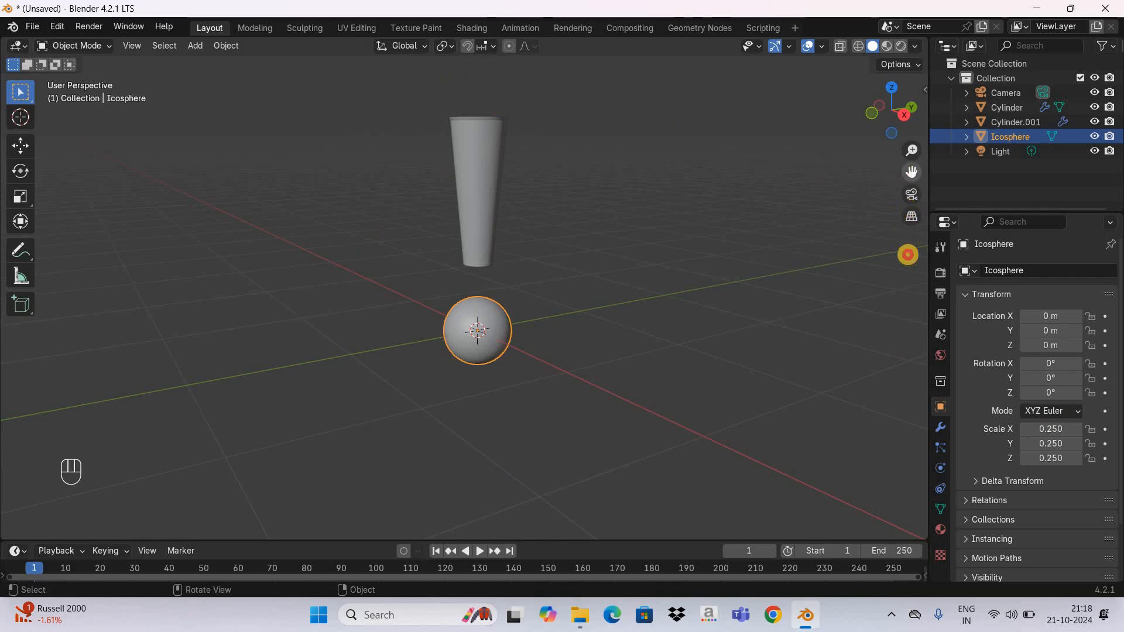
# Move the ico sphere to a Z location of 1.68 m so it sits on the body's ringed rim.
pyautogui.moveTo(911, 177); pyautogui.dragTo(890, 258)
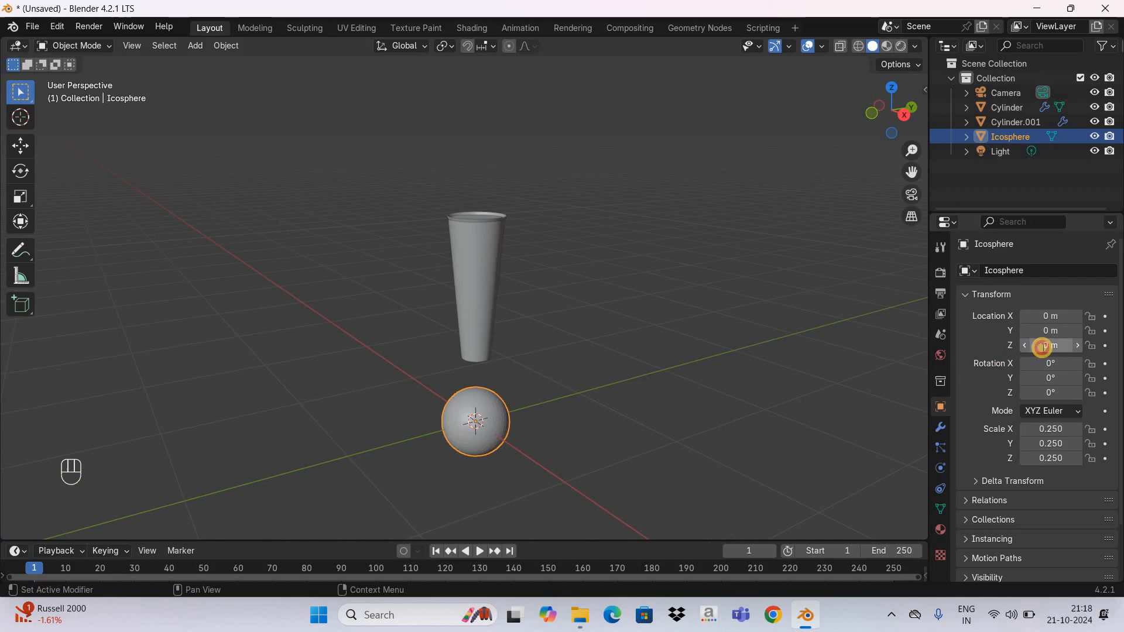
pyautogui.click(1041, 347)
pyautogui.write('1.65')
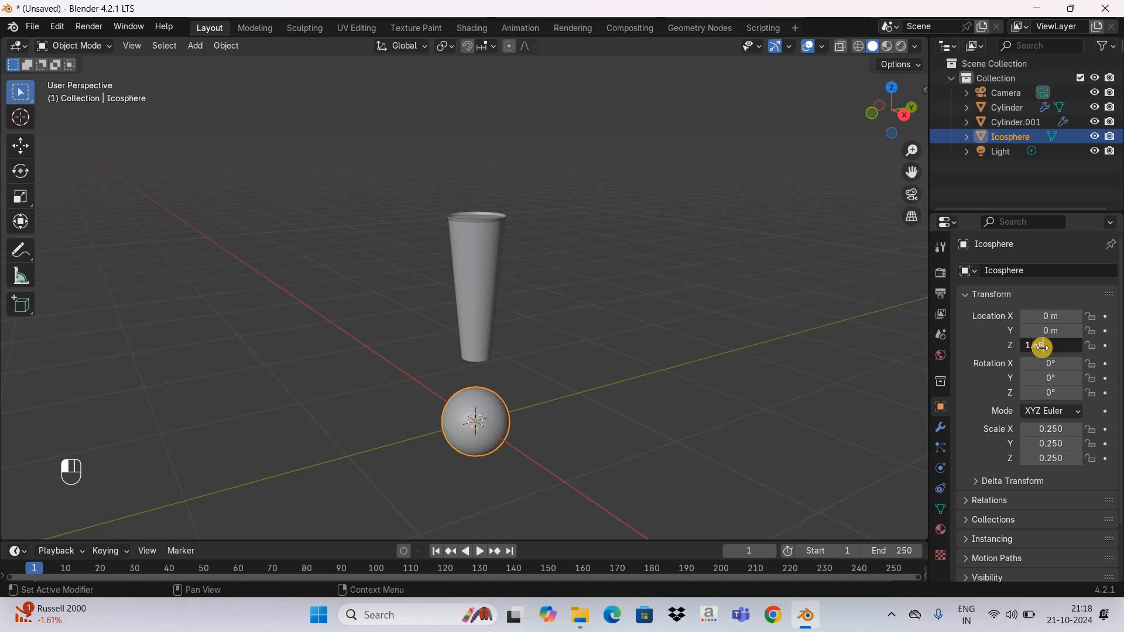
pyautogui.click(1041, 346)
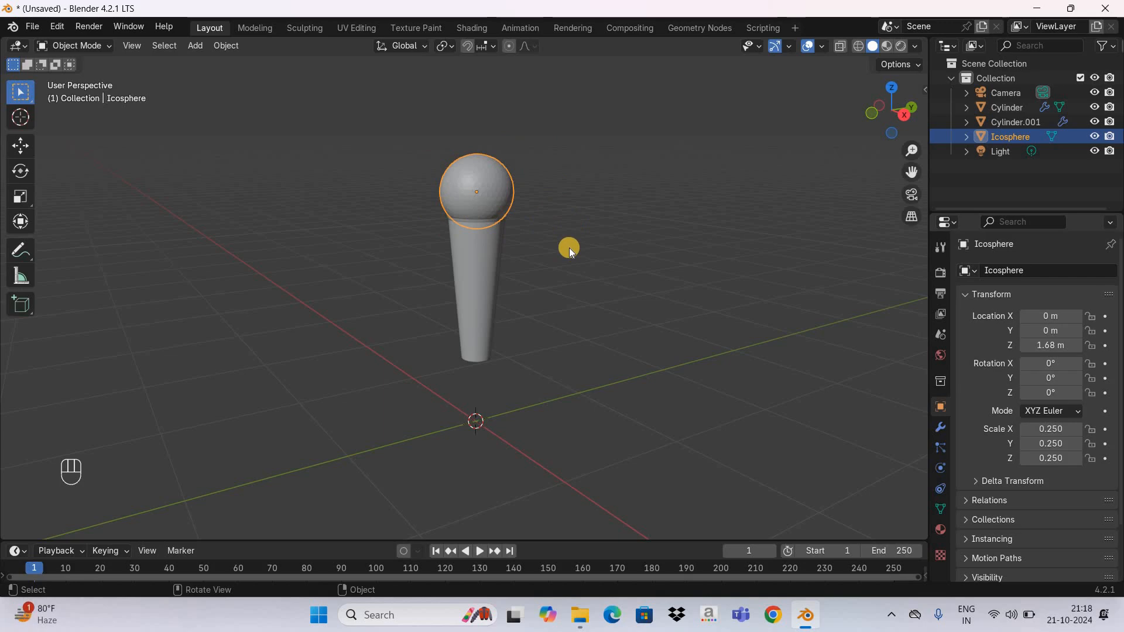
# Add a second ico sphere at the world origin with its subdivisions set to 5.
pyautogui.click(195, 46)
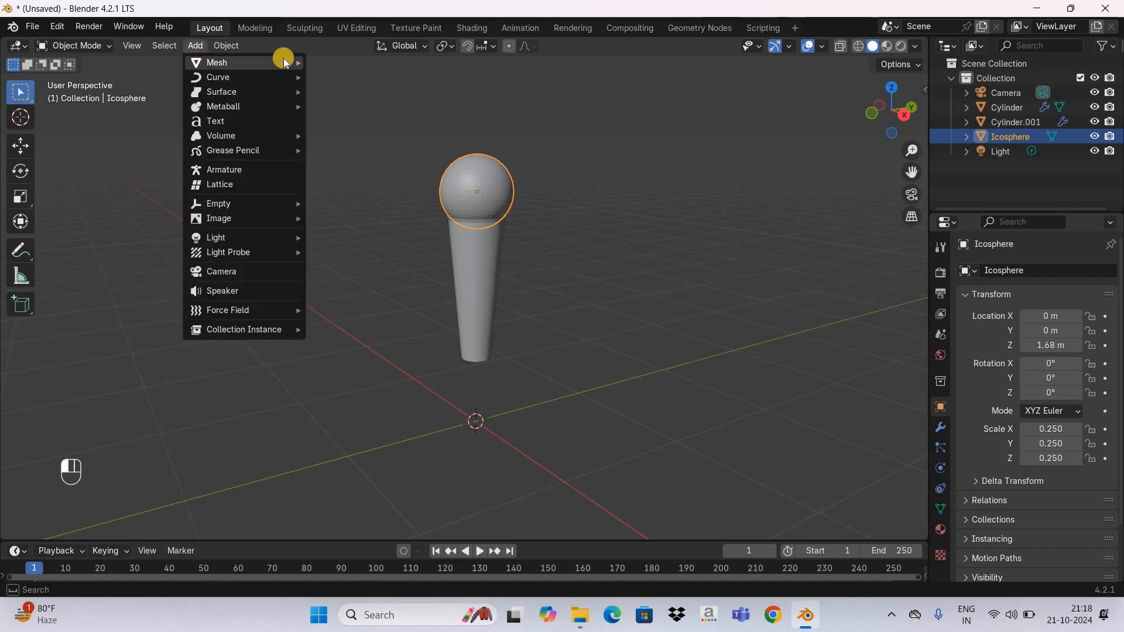
pyautogui.moveTo(281, 62)
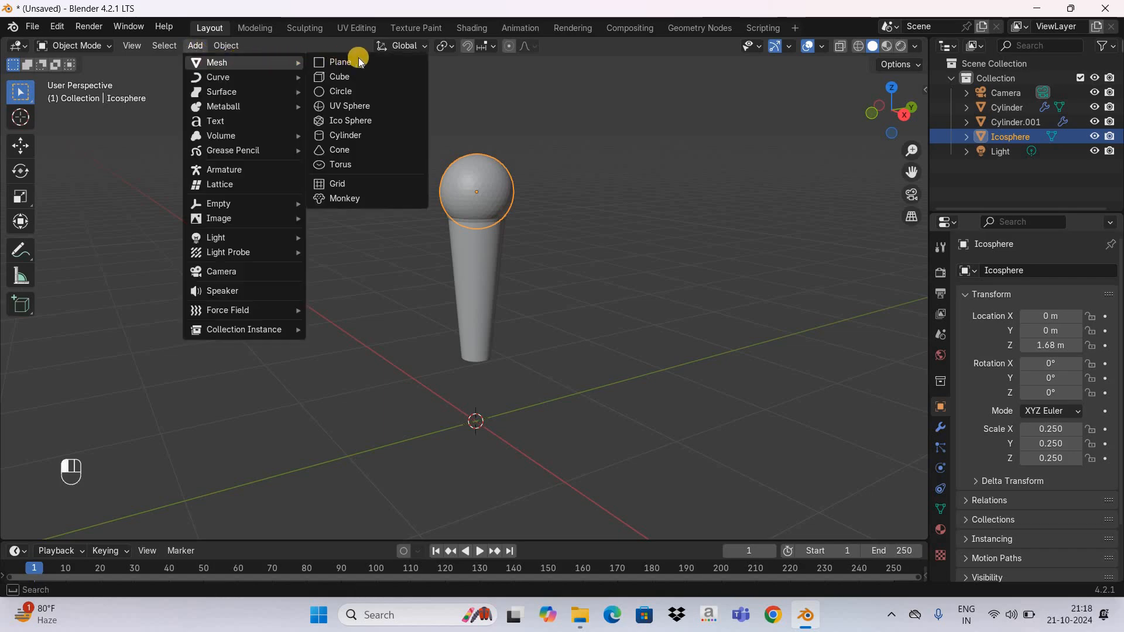
pyautogui.click(396, 120)
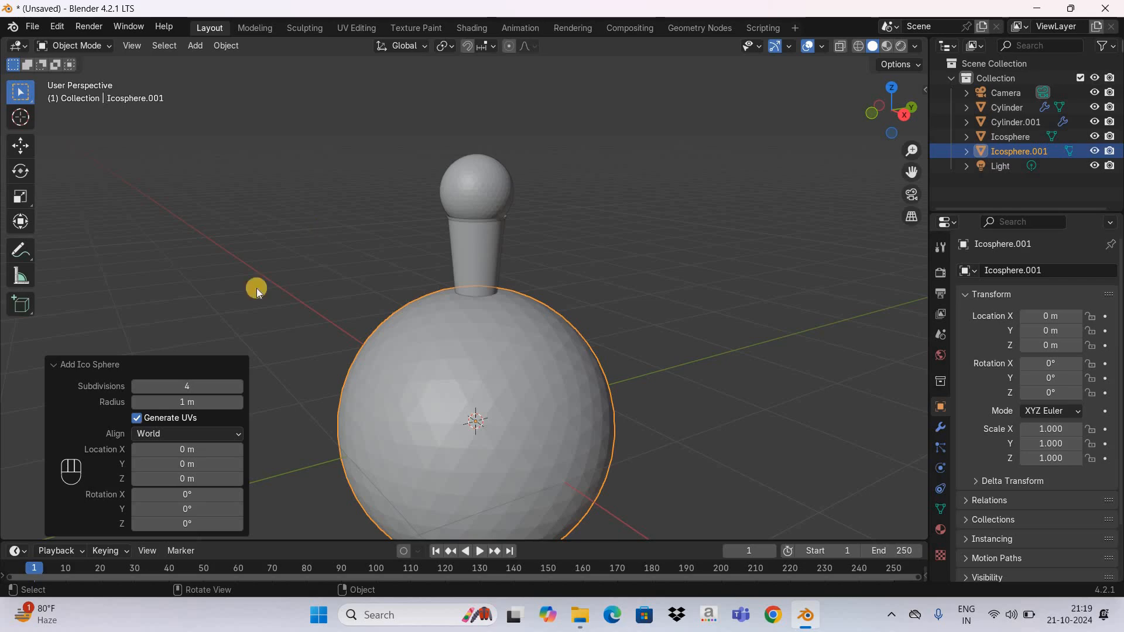
pyautogui.click(198, 388)
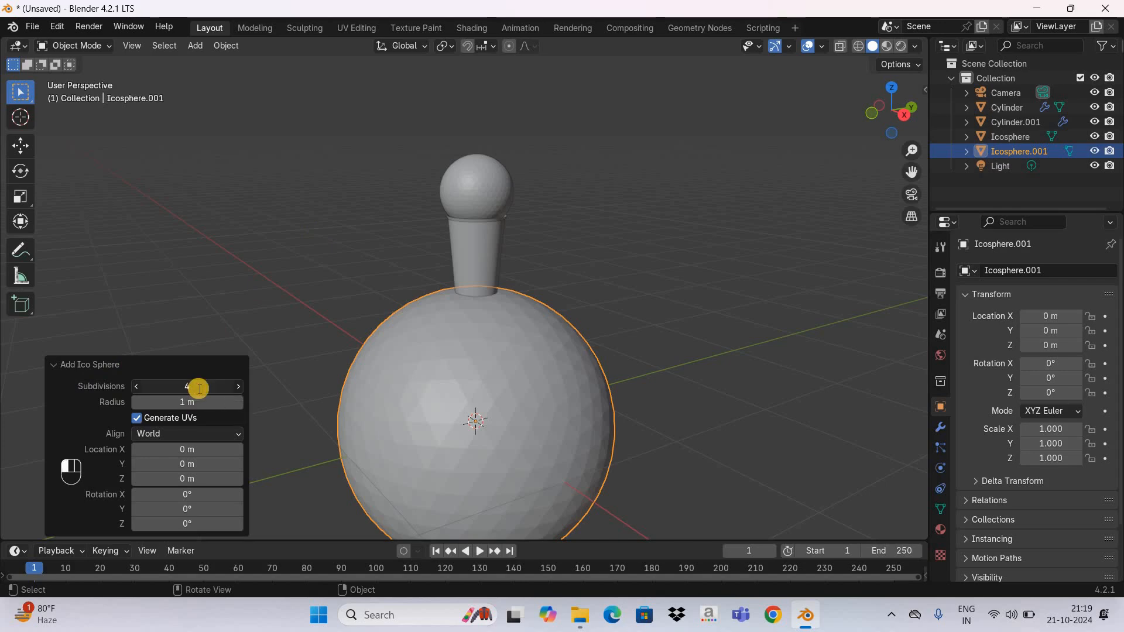
pyautogui.write('5')
pyautogui.press('Return')
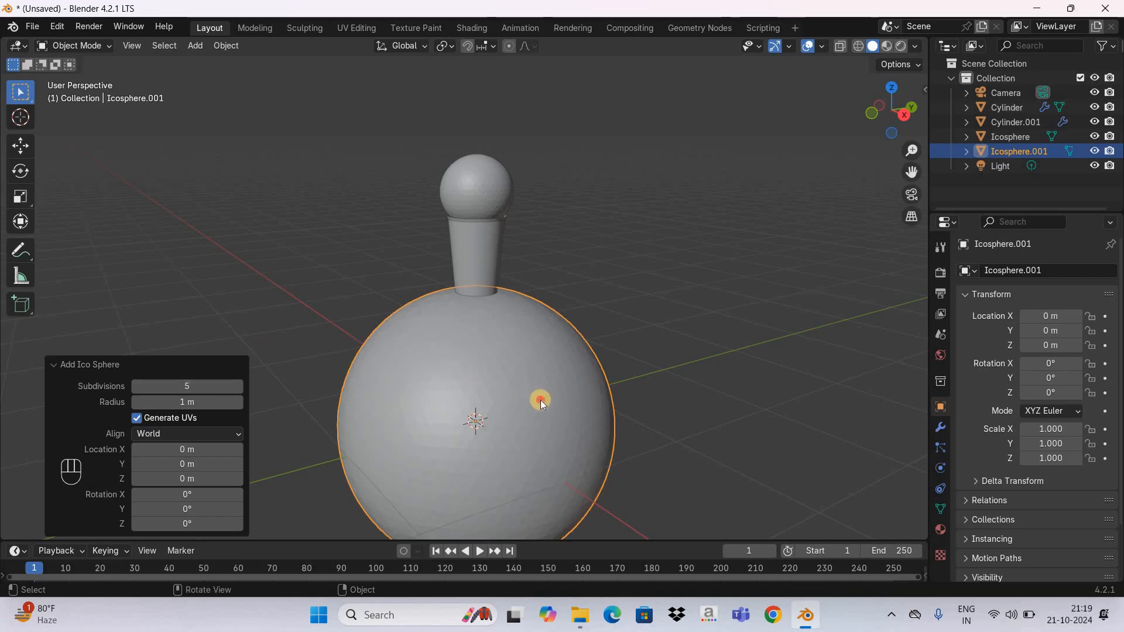
pyautogui.click(610, 388)
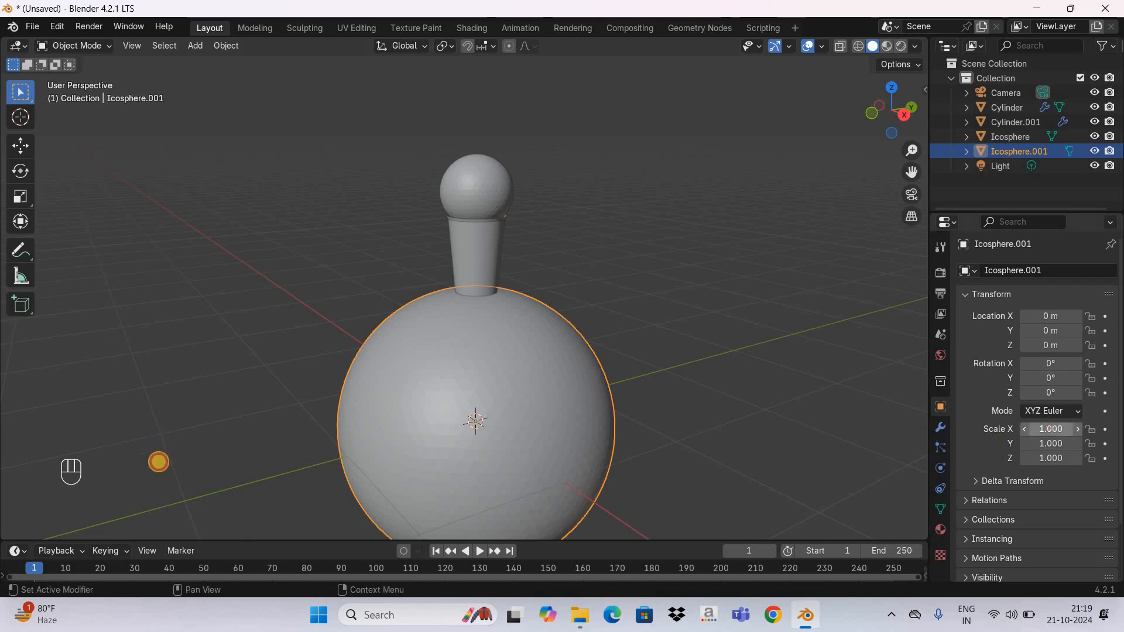
# Scale the second ico sphere to 0.257 on all axes and move it to a Z location of 1.68 m, around the first head sphere.
pyautogui.click(1058, 427)
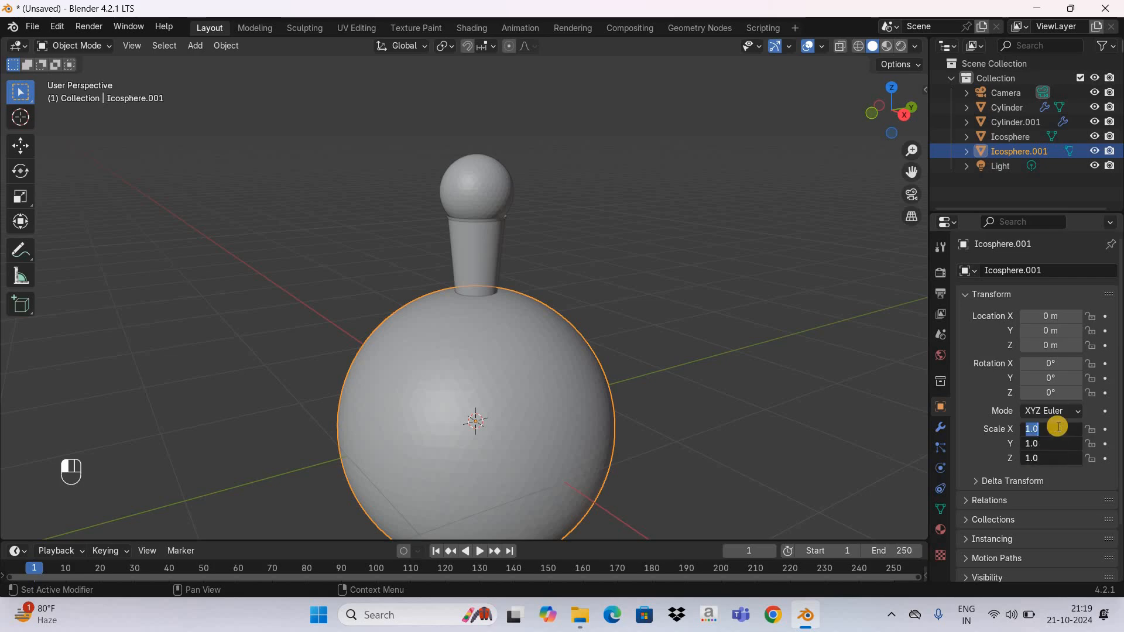
pyautogui.write('0.257')
pyautogui.press('Return')
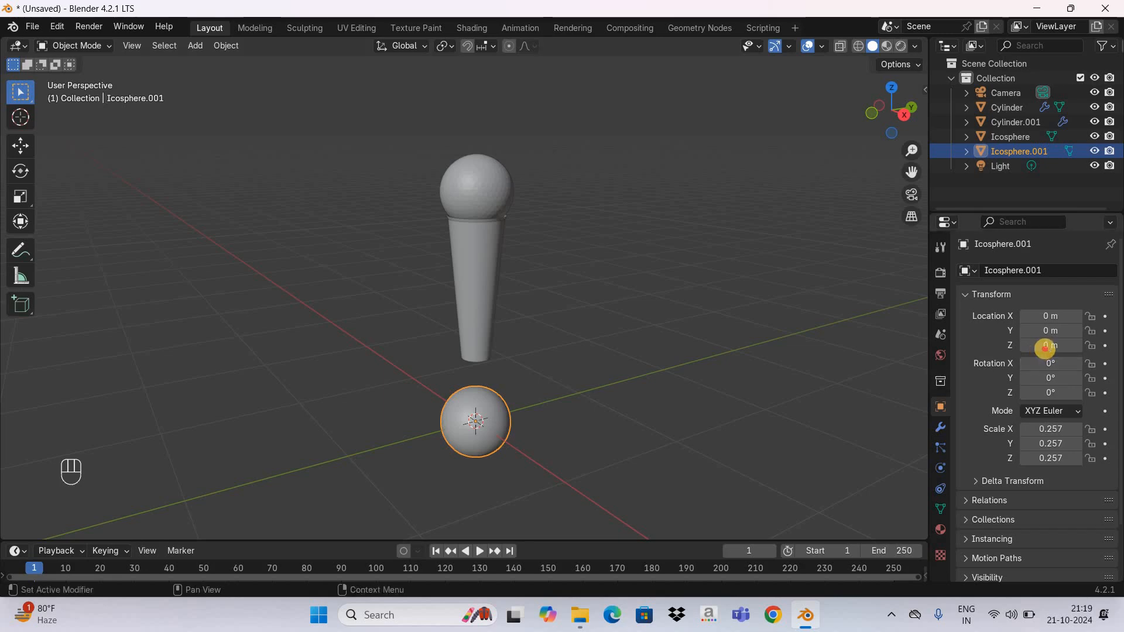
pyautogui.click(1046, 347)
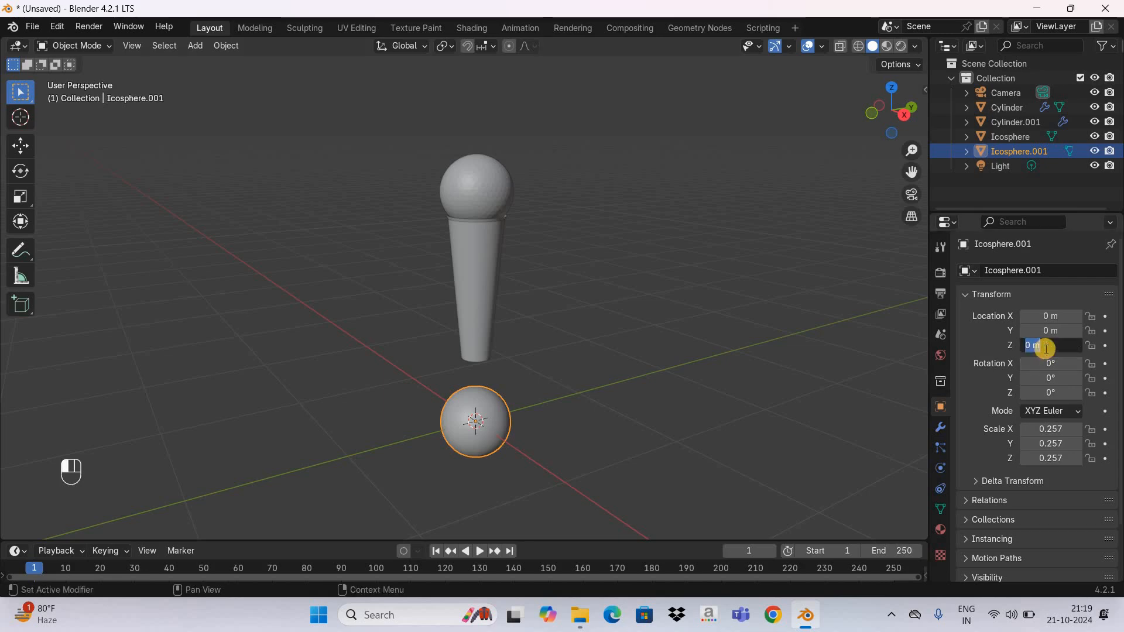
pyautogui.write('1.68')
pyautogui.press('Return')
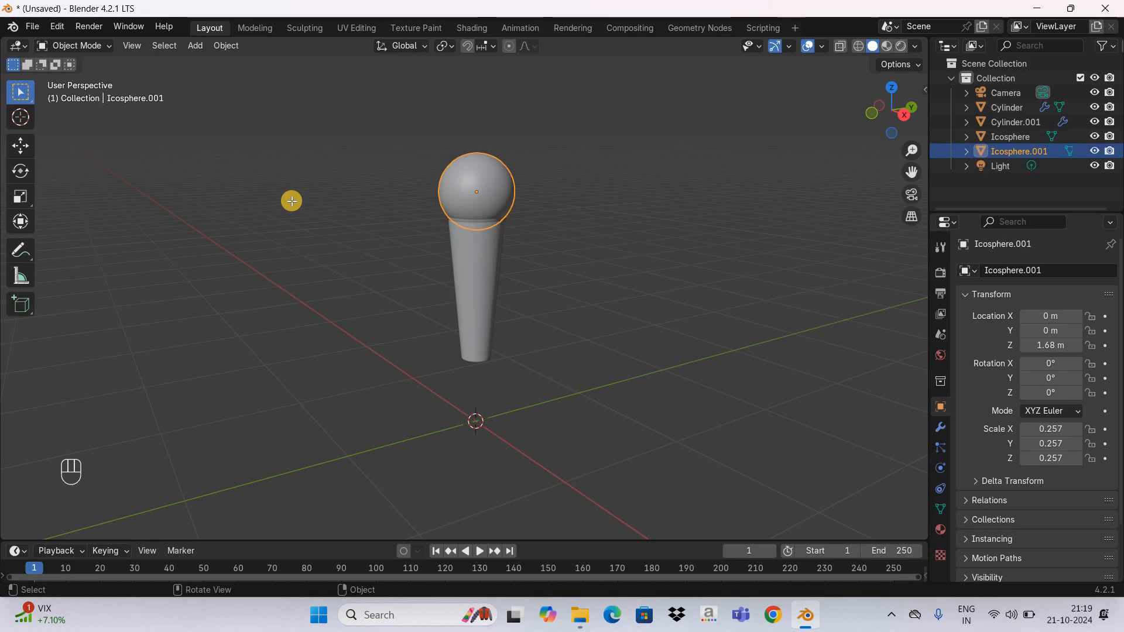
# Delete only the faces of the outer ico sphere in Edit Mode, keeping its edges, and return to Object Mode.
pyautogui.press('Tab')
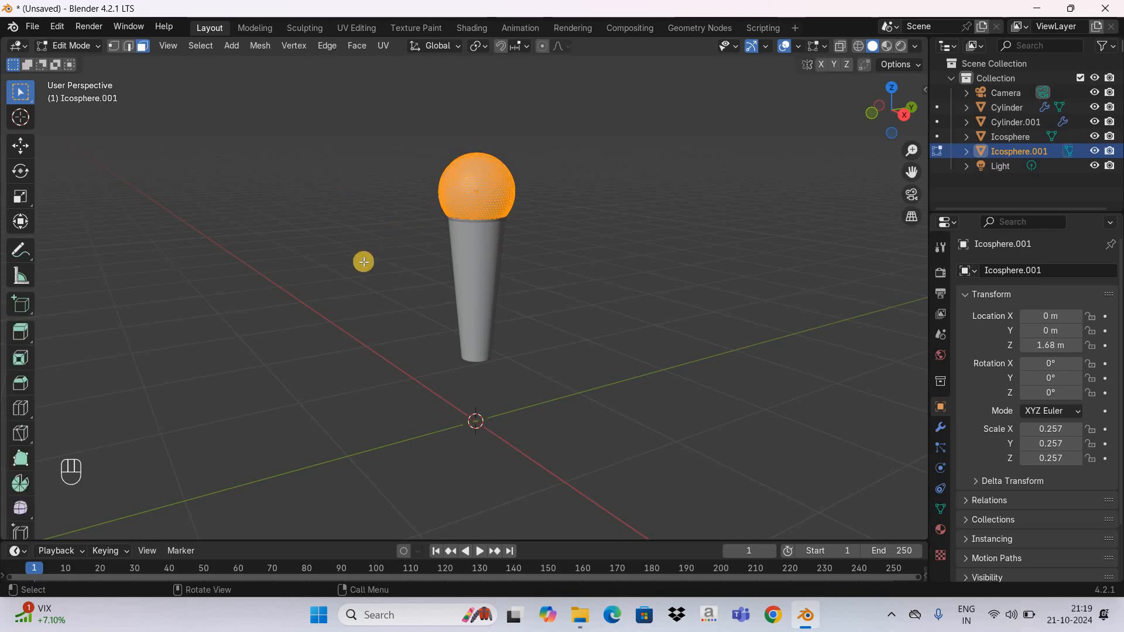
pyautogui.press('x')
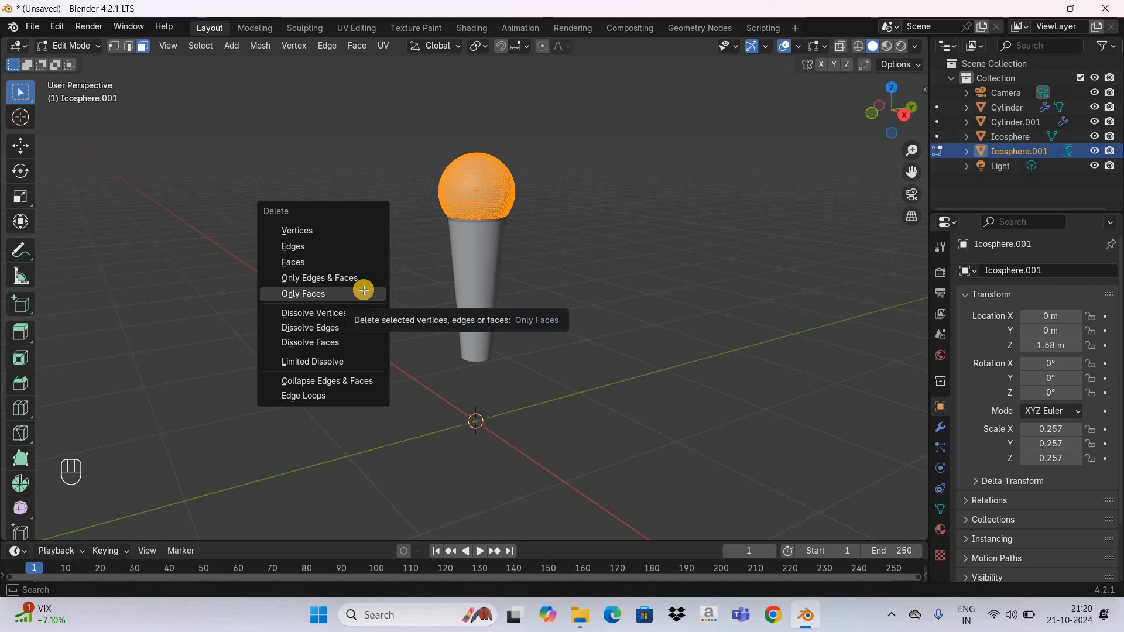
pyautogui.click(364, 290)
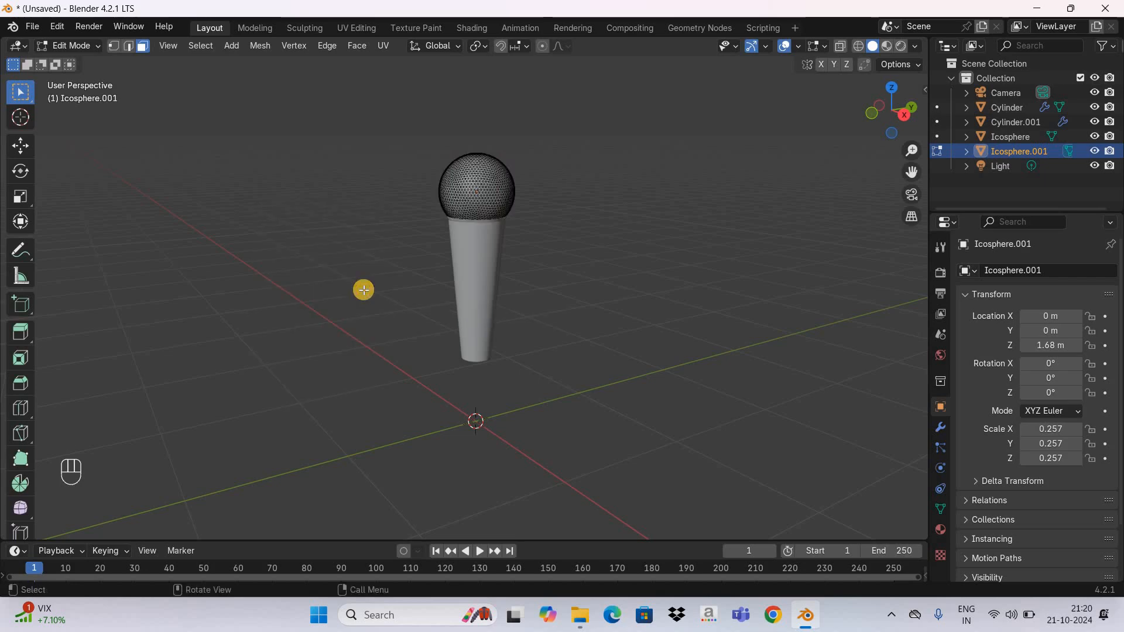
pyautogui.press('Tab')
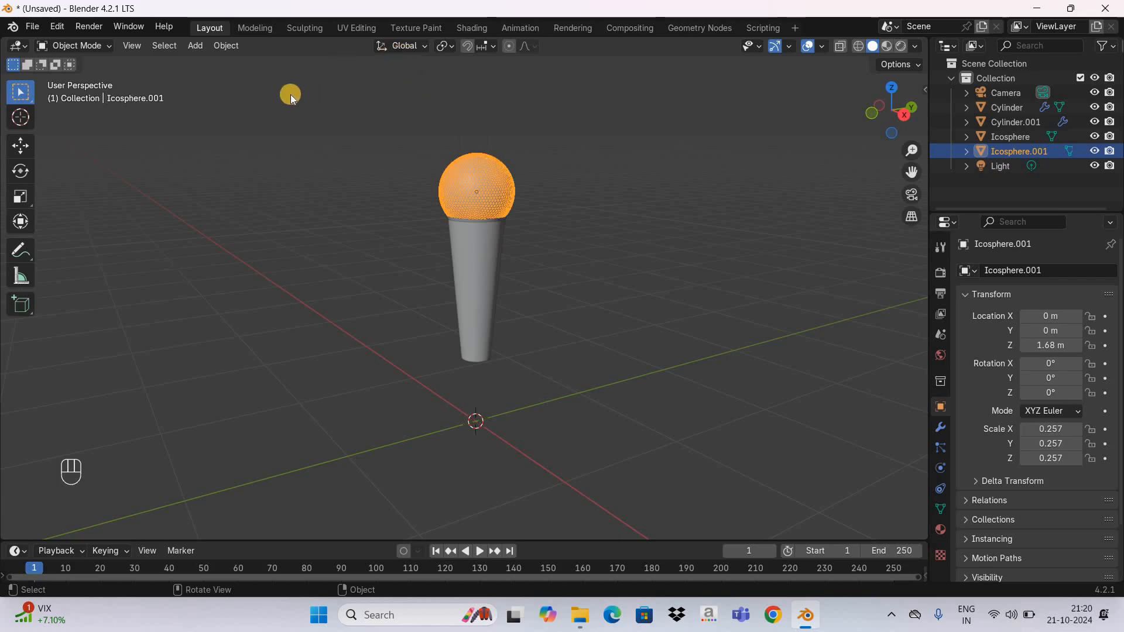
# Convert the faceless outer ico sphere from a mesh to a curve.
pyautogui.click(227, 45)
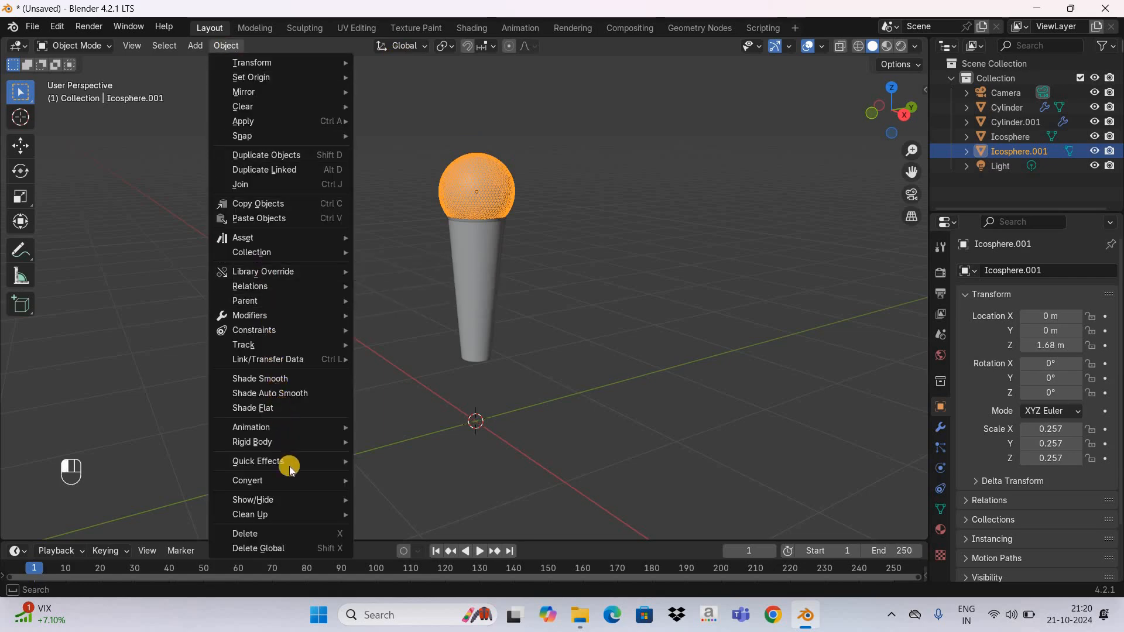
pyautogui.moveTo(292, 482)
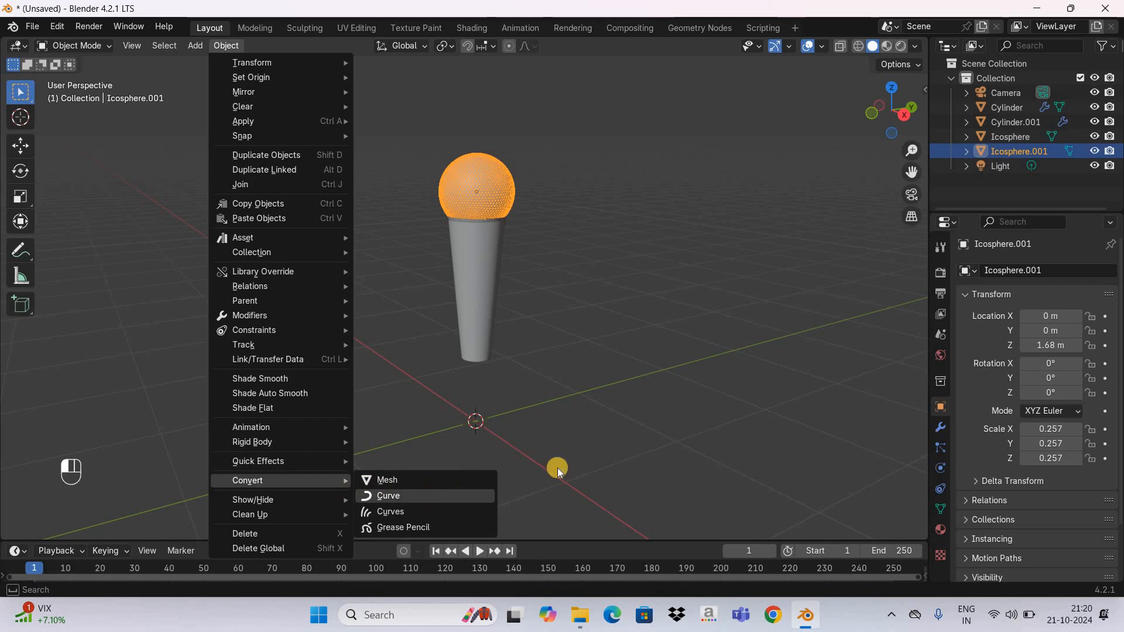
pyautogui.press('Return')
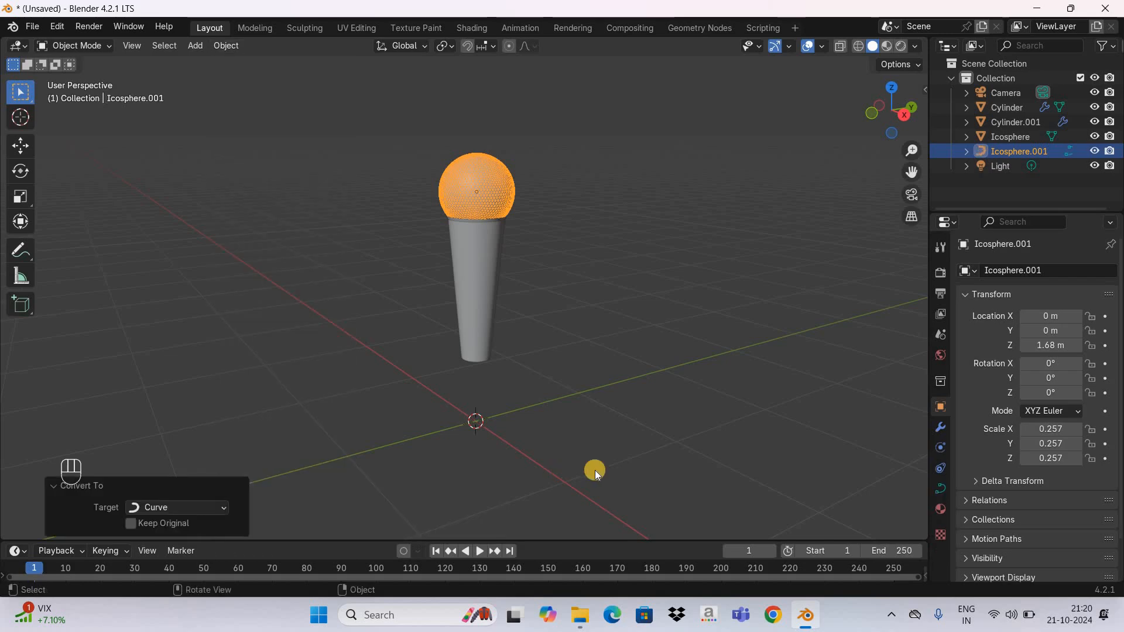
# Give the converted sphere curve a round bevel with a depth of 0.01 m to form the microphone's wire grille.
pyautogui.click(941, 487)
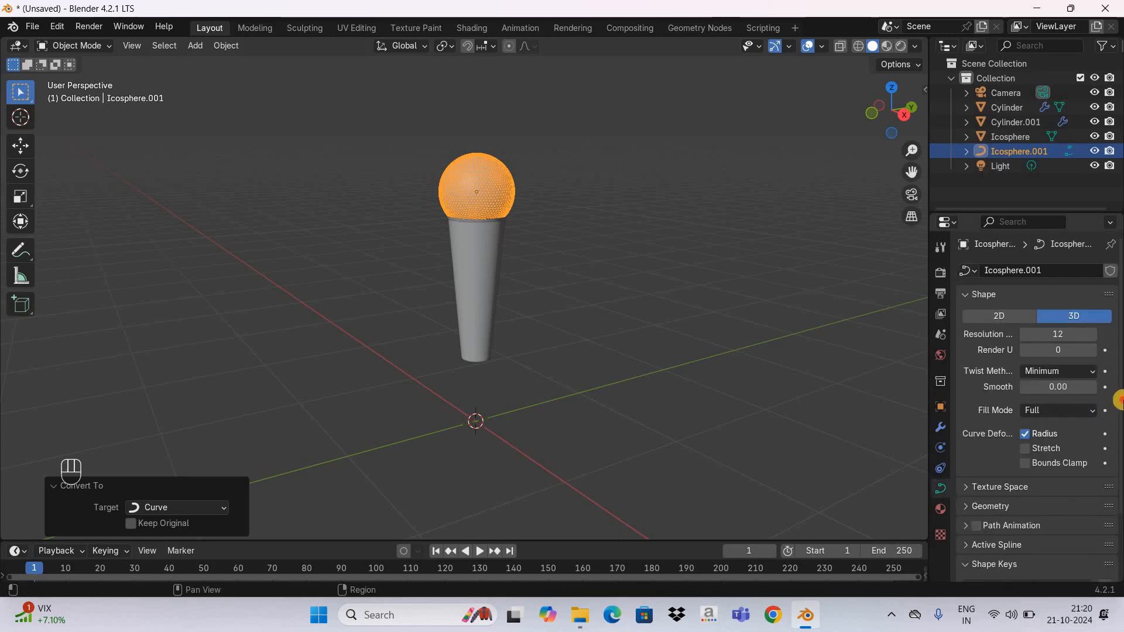
pyautogui.scroll(-3, 986, 432)
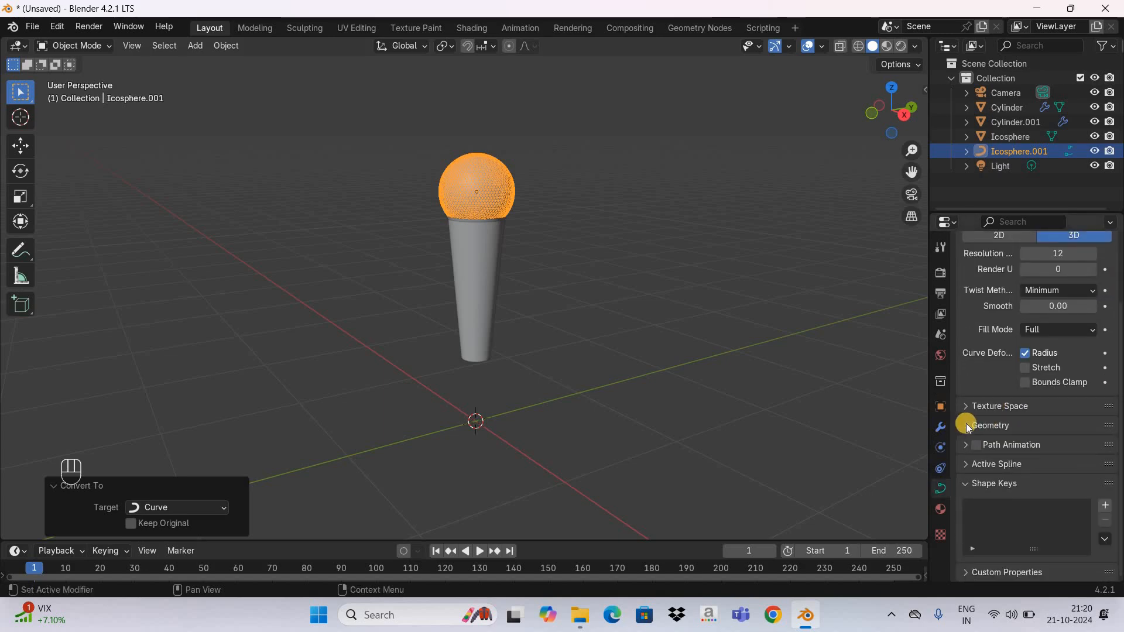
pyautogui.click(967, 426)
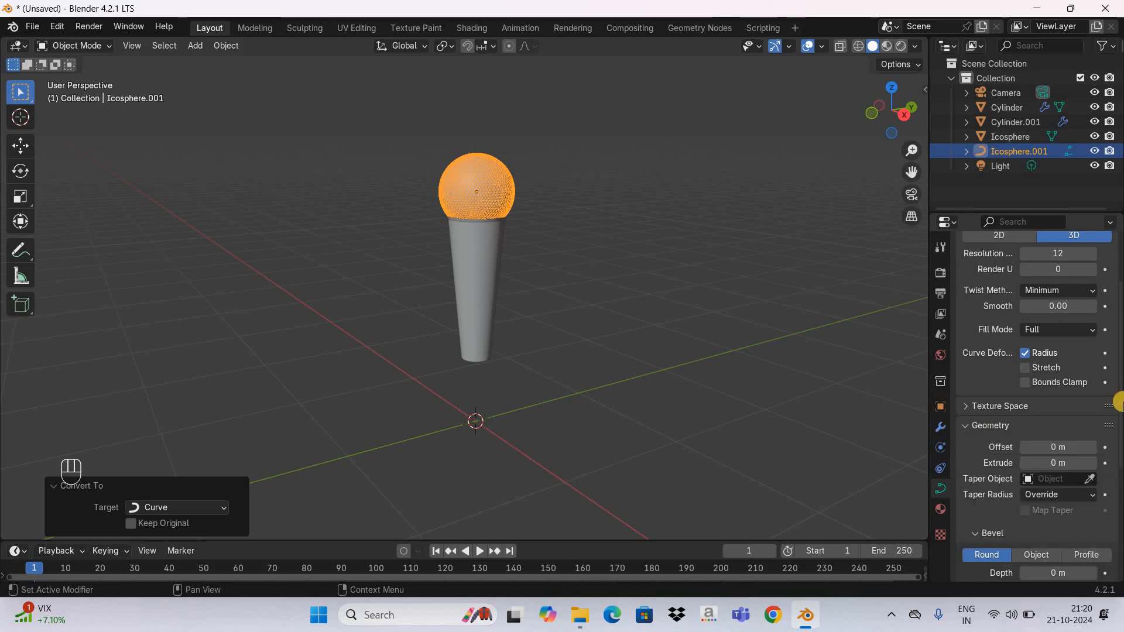
pyautogui.scroll(-6, 1036, 403)
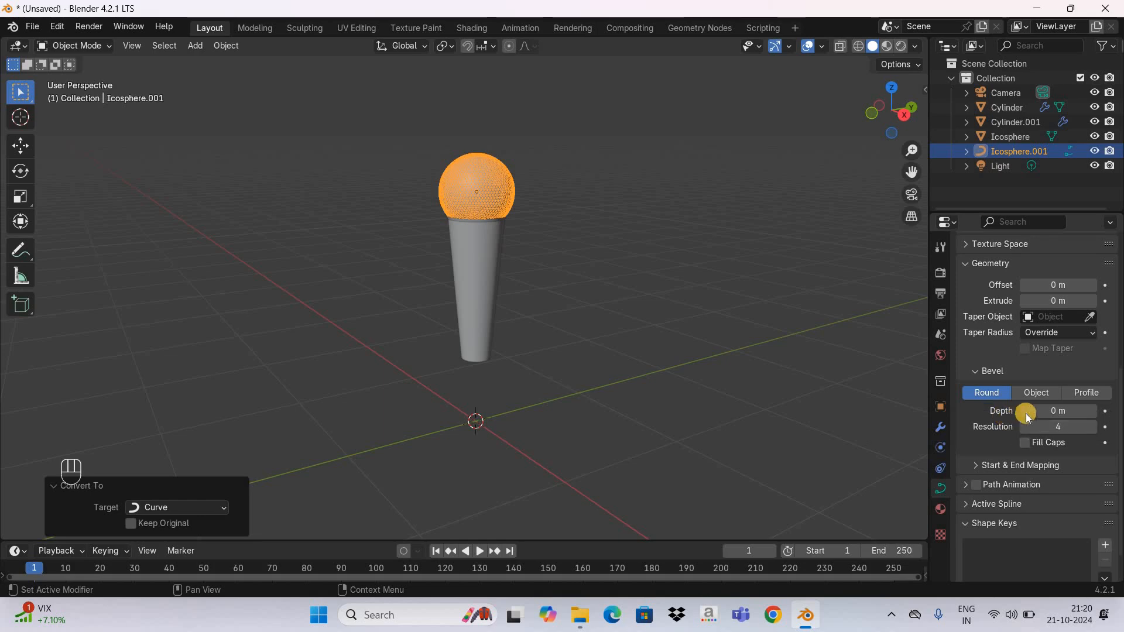
pyautogui.click(1058, 412)
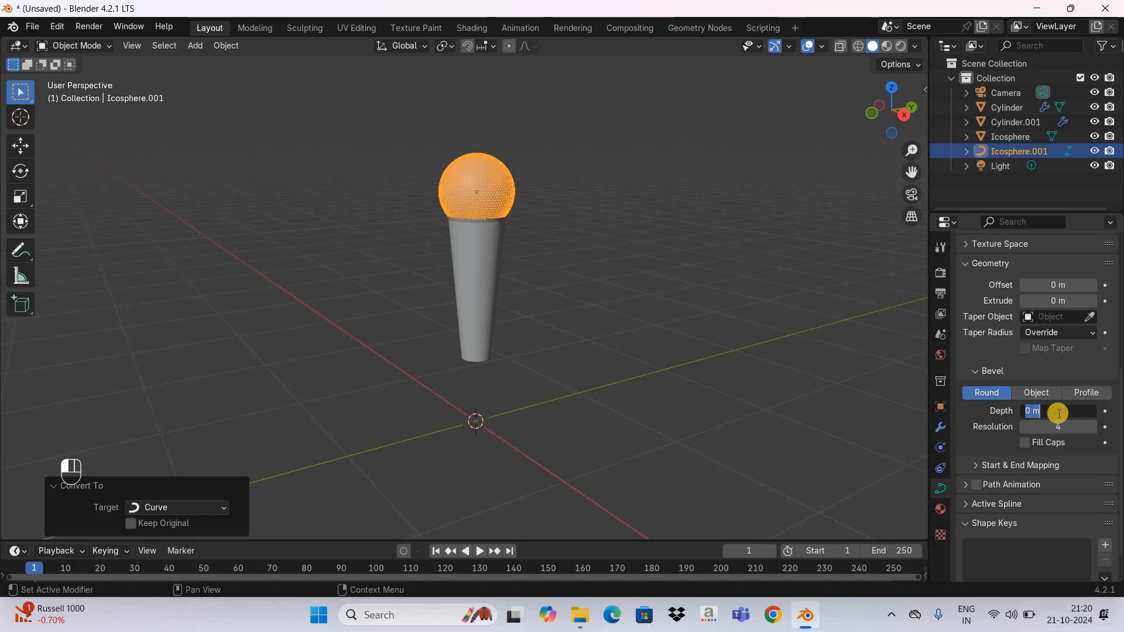
pyautogui.write('0.01')
pyautogui.press('Return')
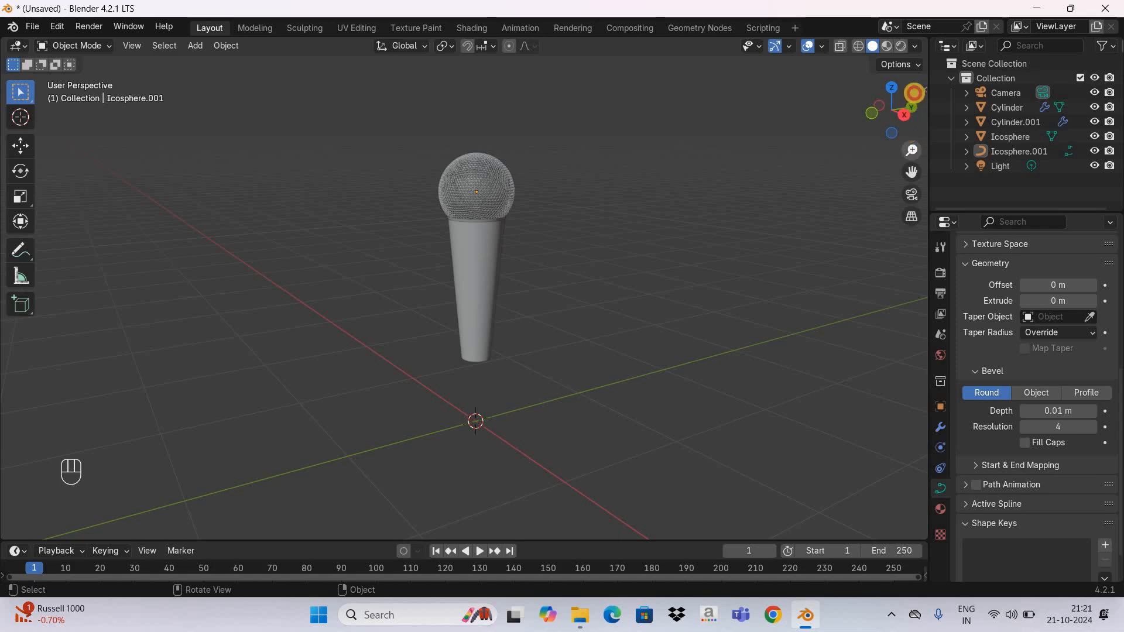
# Duplicate the thin ring at the body's upper rim, leaving the copy in place.
pyautogui.moveTo(912, 150); pyautogui.dragTo(500, 151)
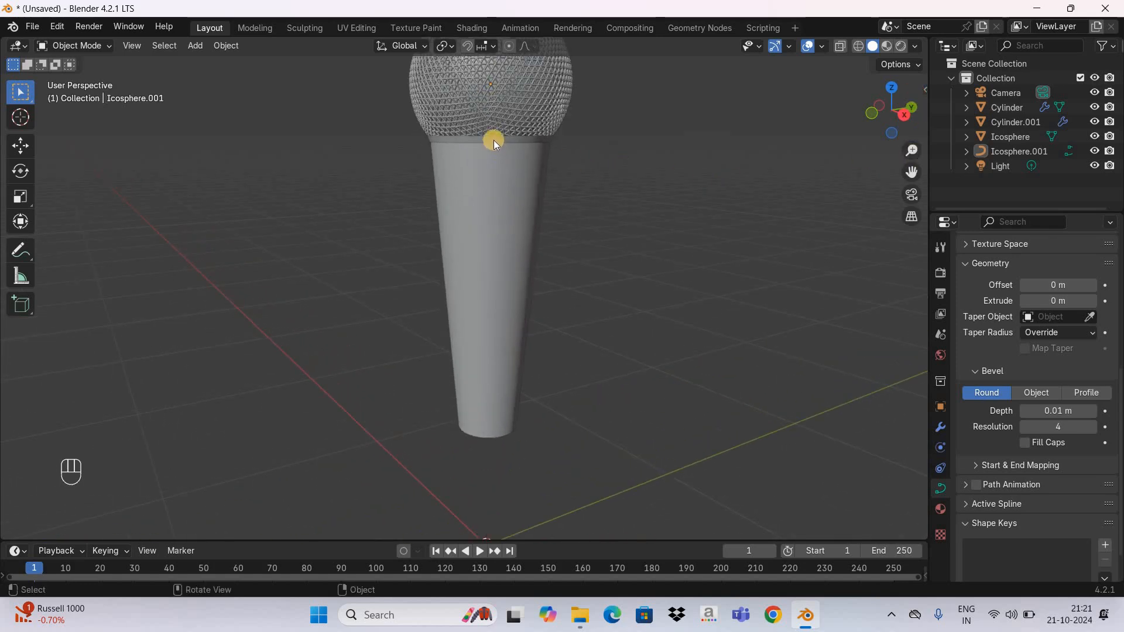
pyautogui.click(496, 139)
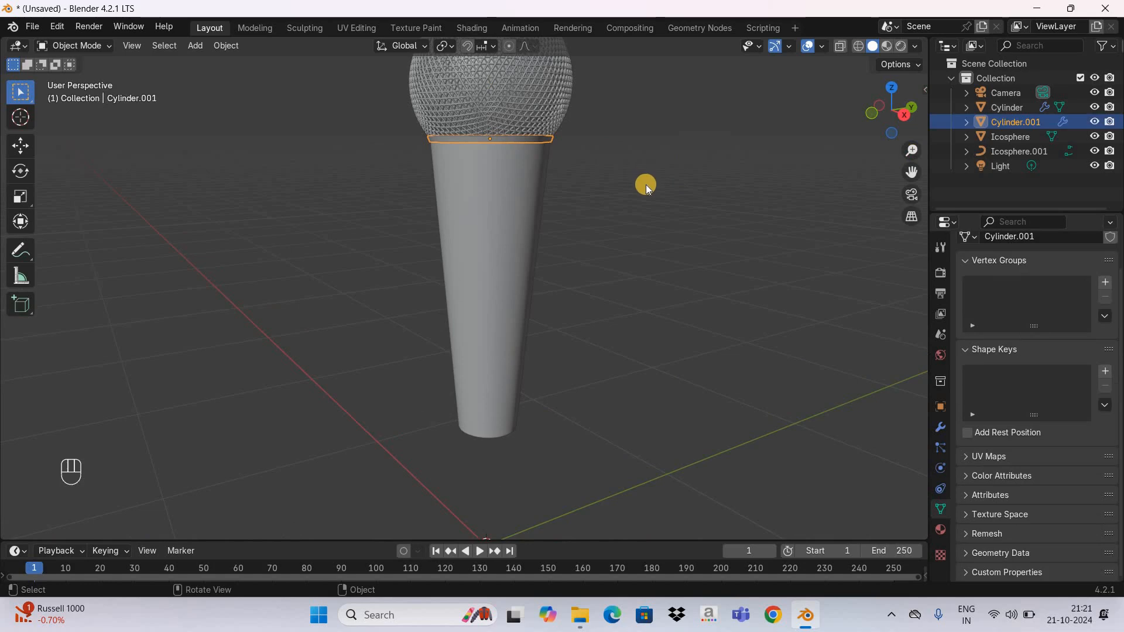
pyautogui.hotkey('shift', 'd')
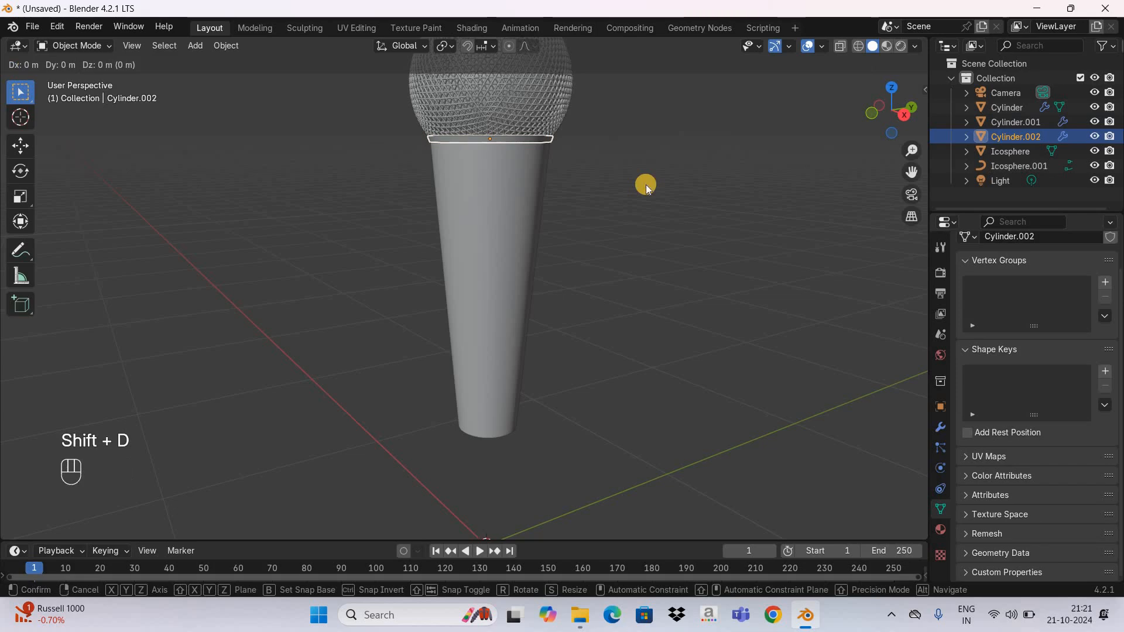
pyautogui.press('Return')
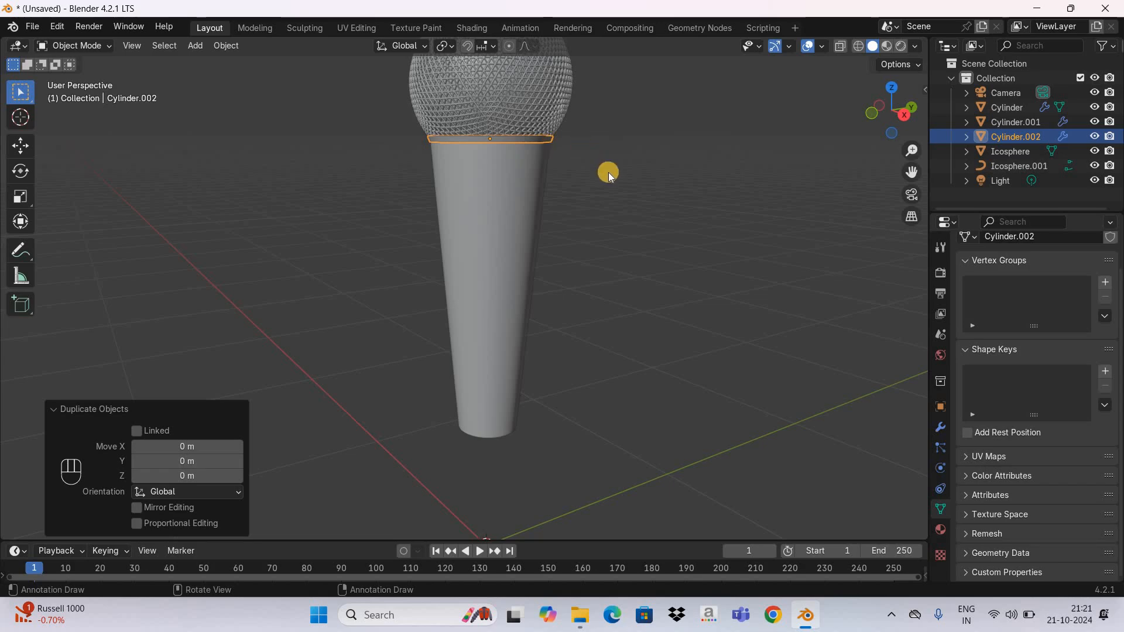
# Scale the duplicated ring to 0.267 on the X and Y axes.
pyautogui.click(940, 407)
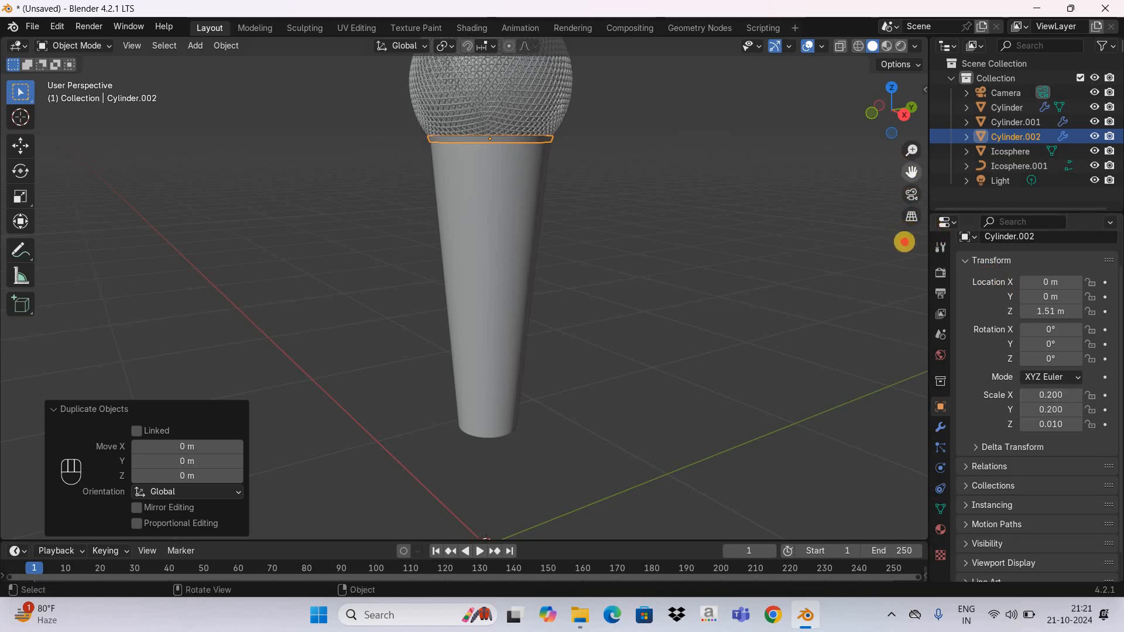
pyautogui.moveTo(912, 173)
pyautogui.mouseDown()
pyautogui.moveTo(914, 211)
pyautogui.moveTo(923, 175)
pyautogui.mouseUp()
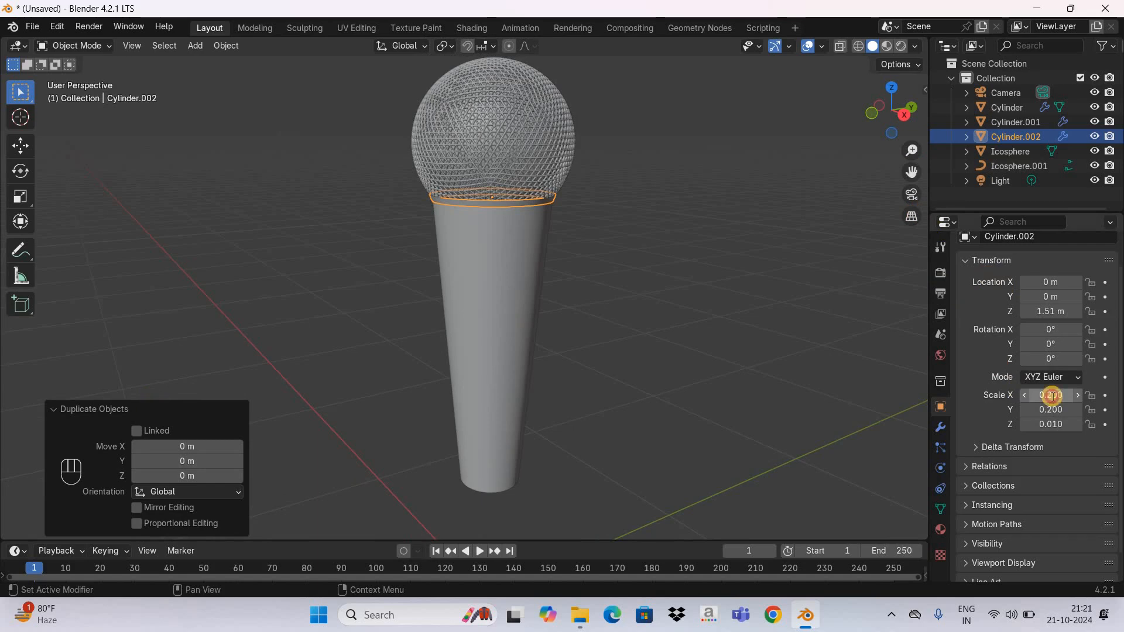
pyautogui.moveTo(1052, 396); pyautogui.dragTo(1052, 411)
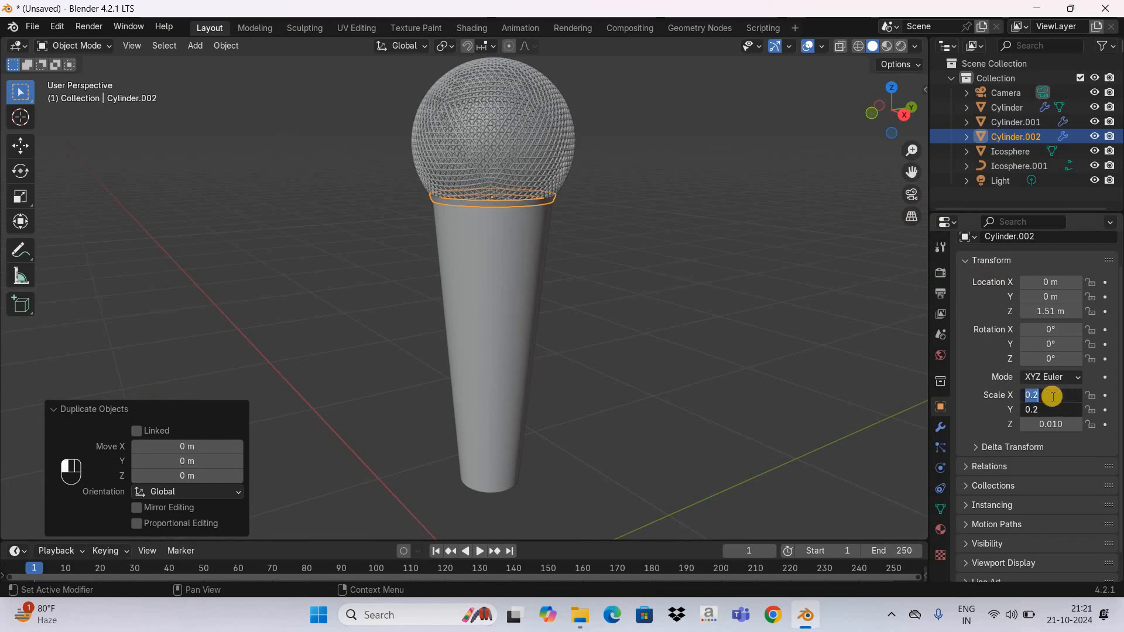
pyautogui.write('0.267')
pyautogui.press('Return')
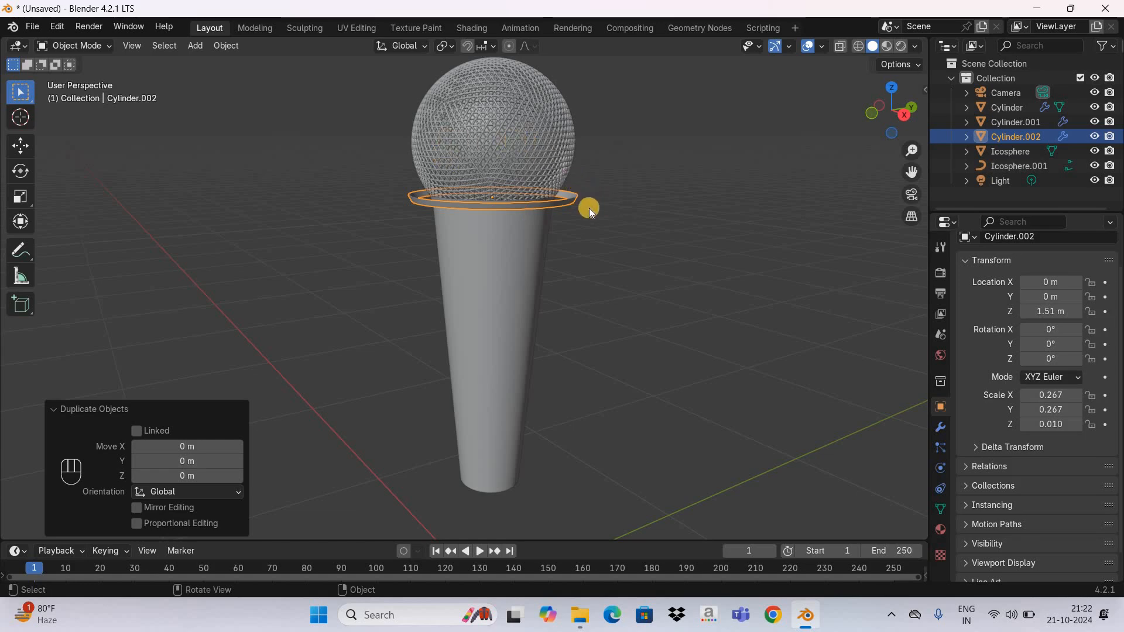
# Move the duplicated ring to a Z location of 1.67 m, around the middle of the grille.
pyautogui.click(1039, 314)
pyautogui.write('1.67')
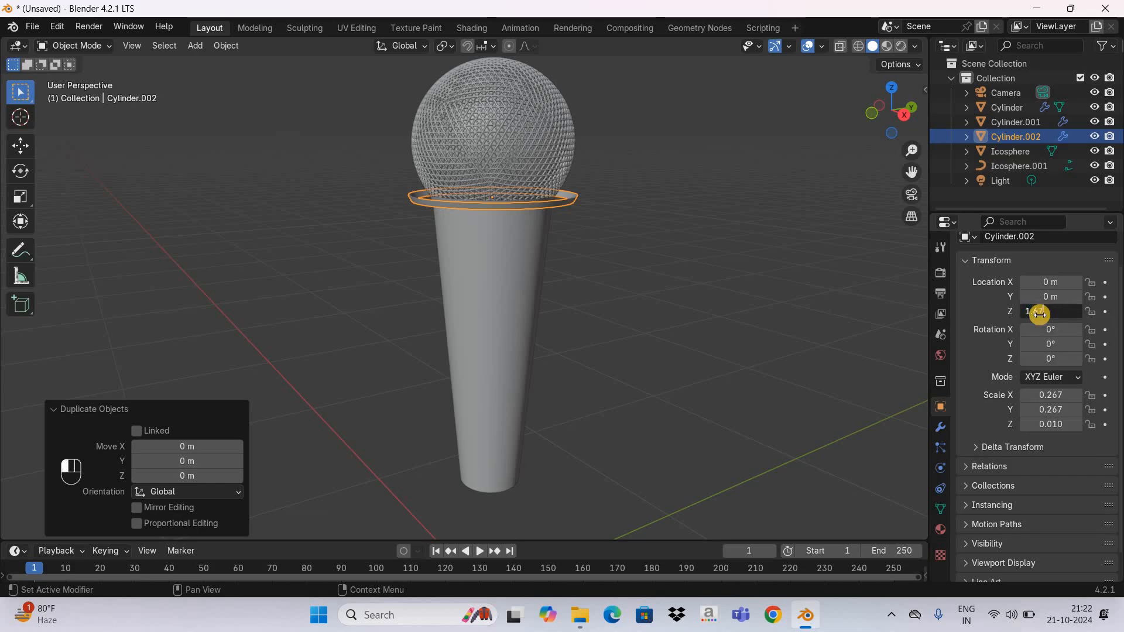
pyautogui.press('Return')
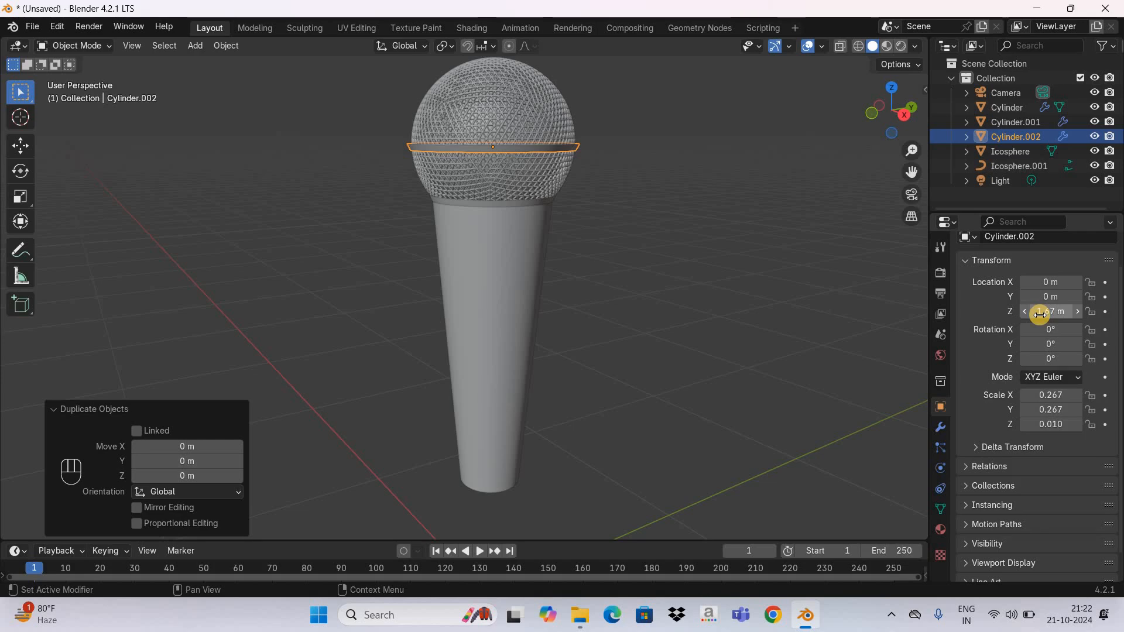
# Set the taper factor of the grille's middle ring to 0.030 in its Simple Deform modifier.
pyautogui.click(940, 426)
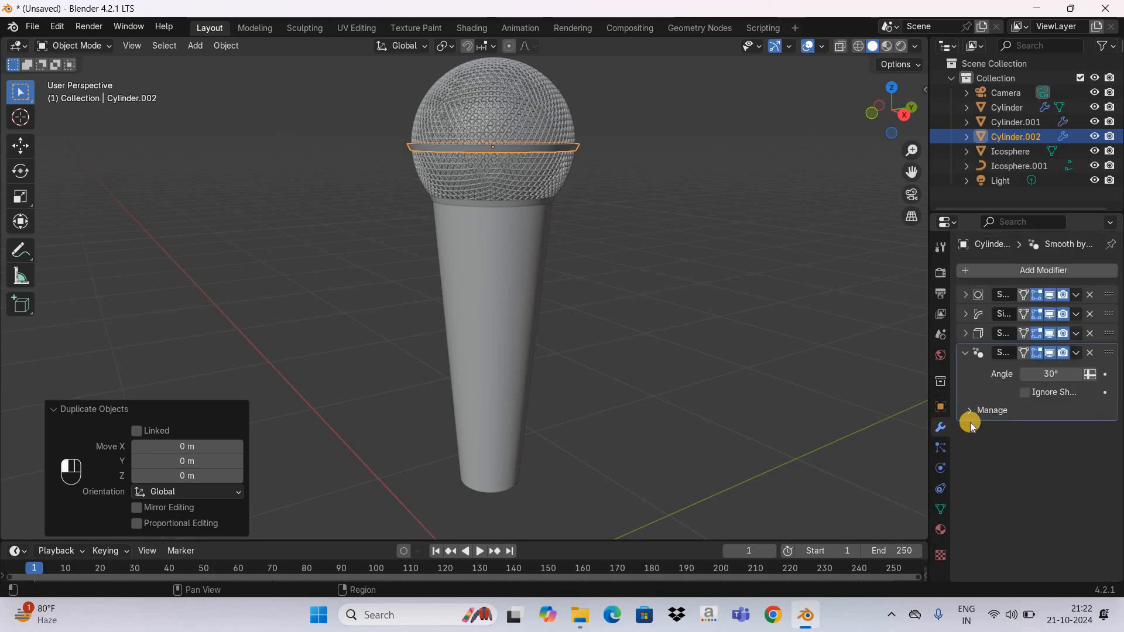
pyautogui.click(965, 354)
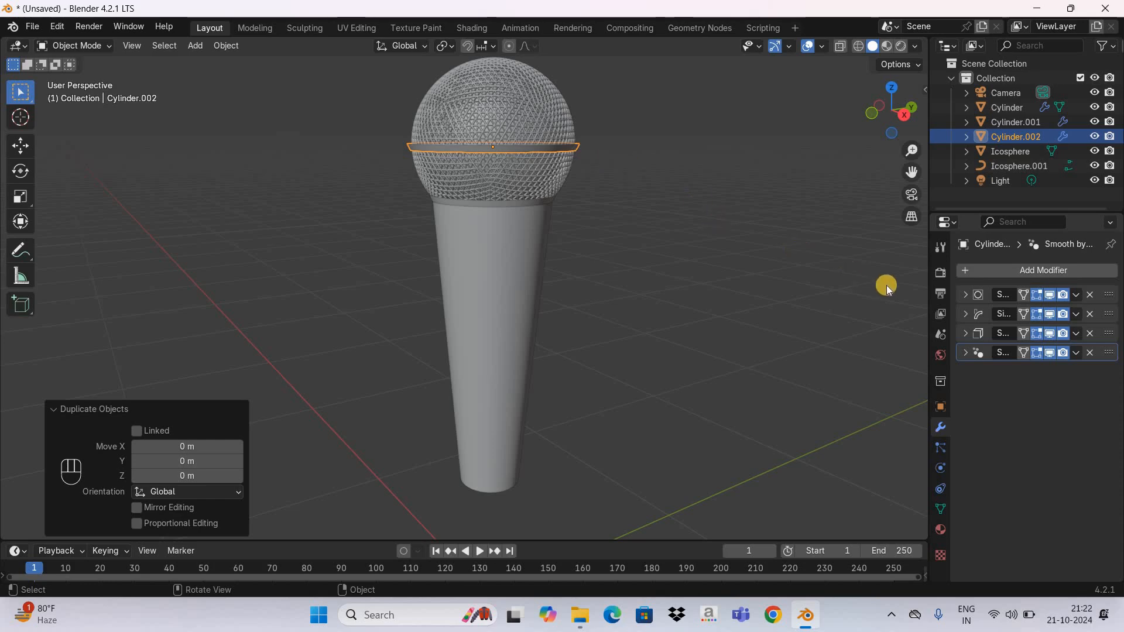
pyautogui.click(964, 314)
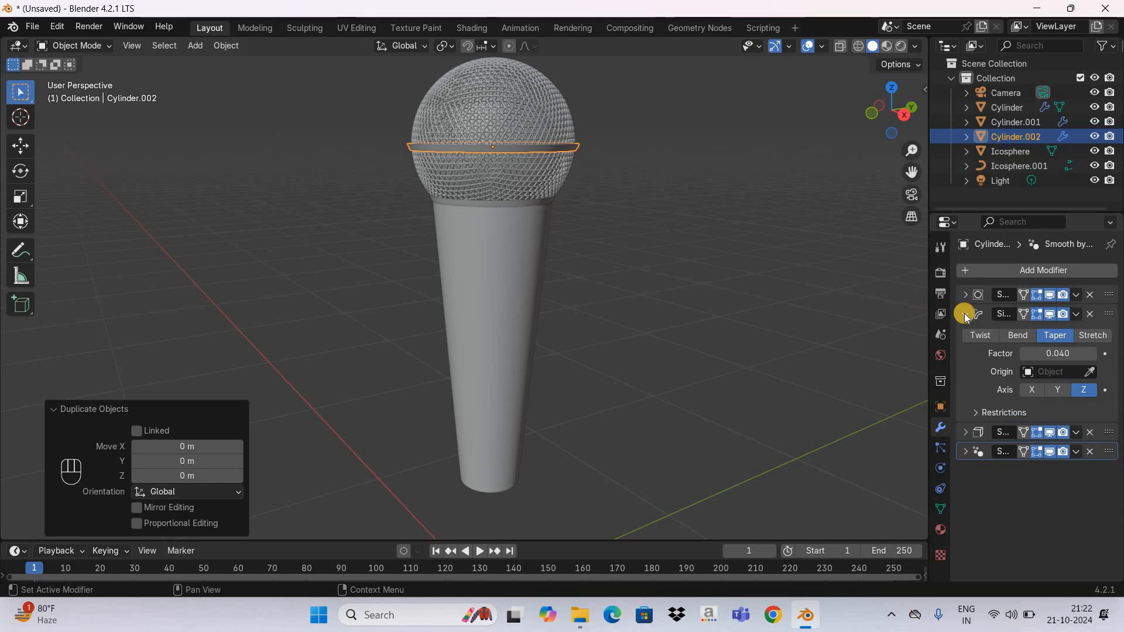
pyautogui.click(1059, 356)
pyautogui.write('0.')
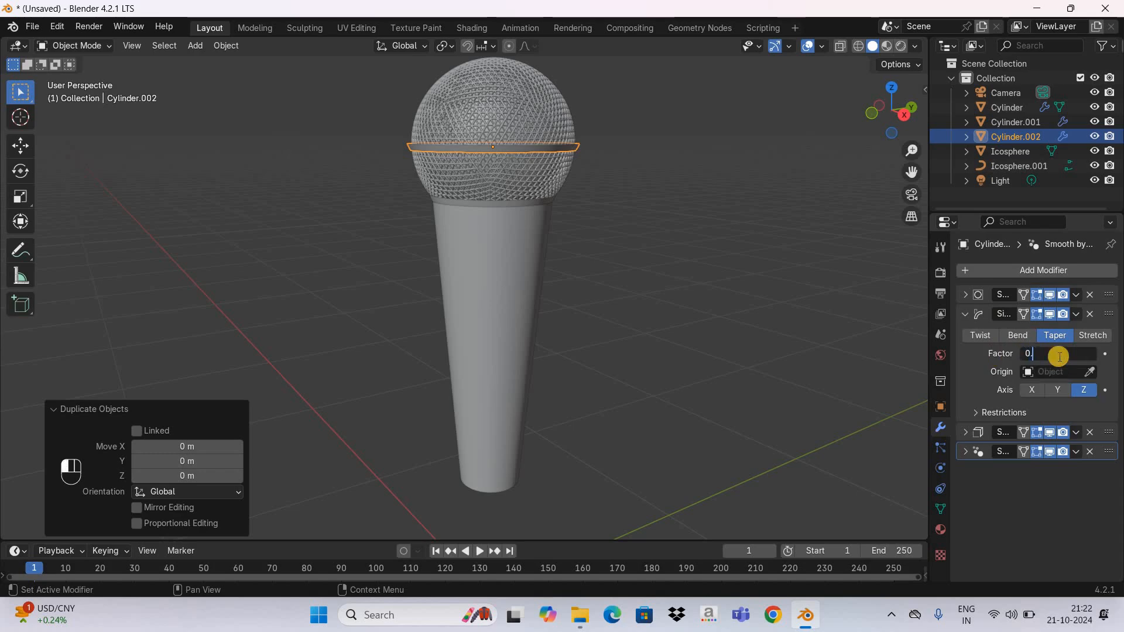
pyautogui.write('030')
pyautogui.press('Return')
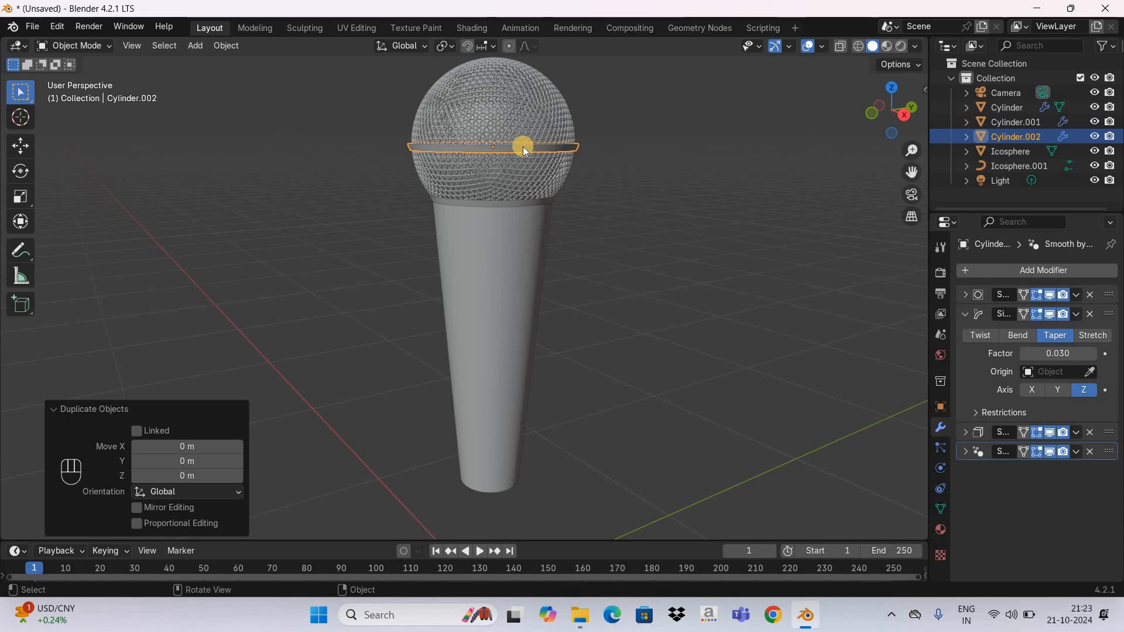
# Duplicate the grille's middle ring in place and set the copy's taper factor to -0.030.
pyautogui.click(671, 160)
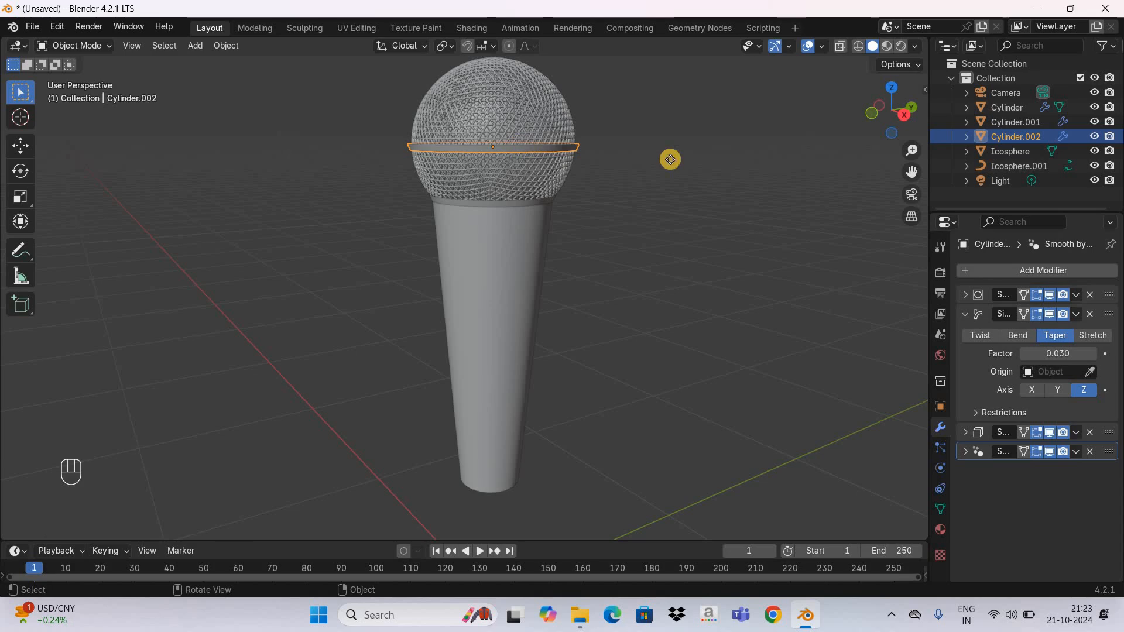
pyautogui.hotkey('shift', 'd')
pyautogui.press('Return')
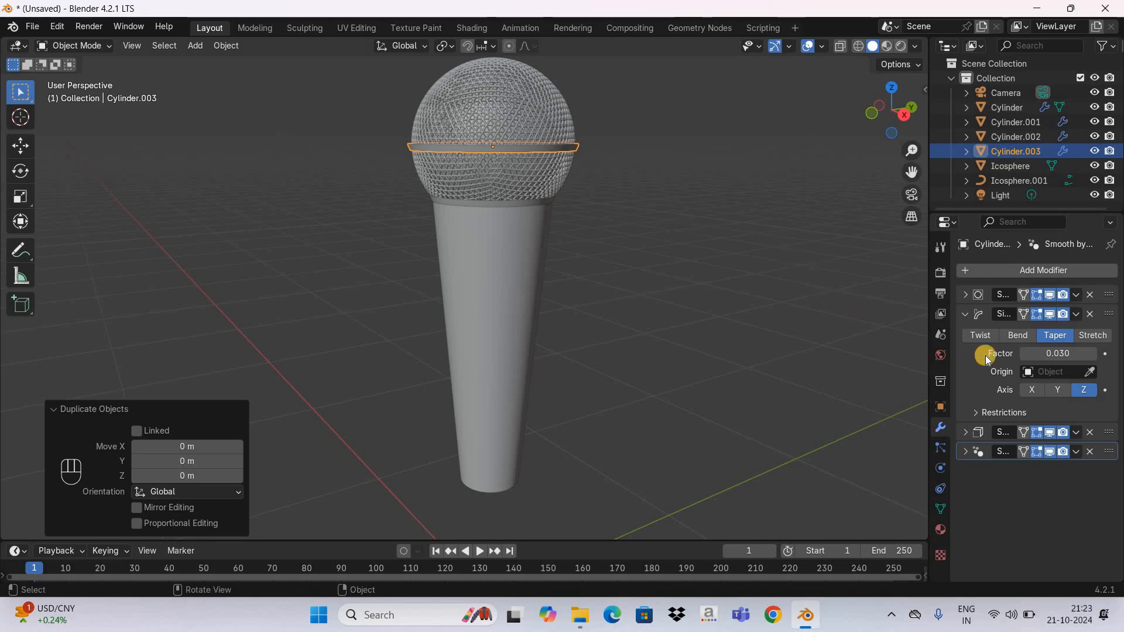
pyautogui.click(1059, 353)
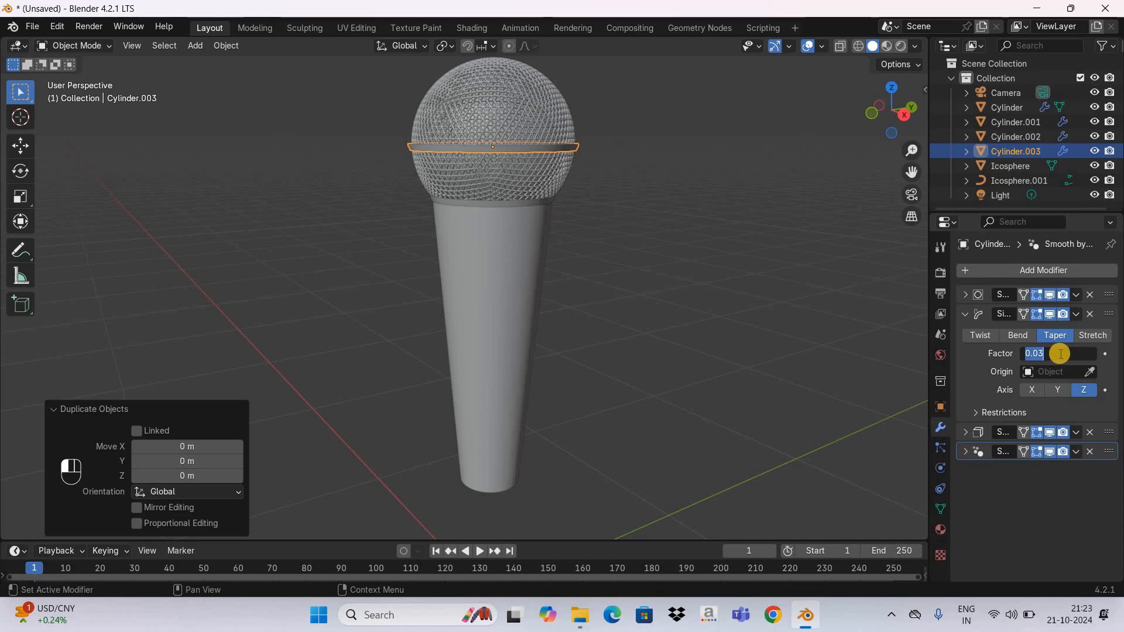
pyautogui.write('-0.030')
pyautogui.press('Return')
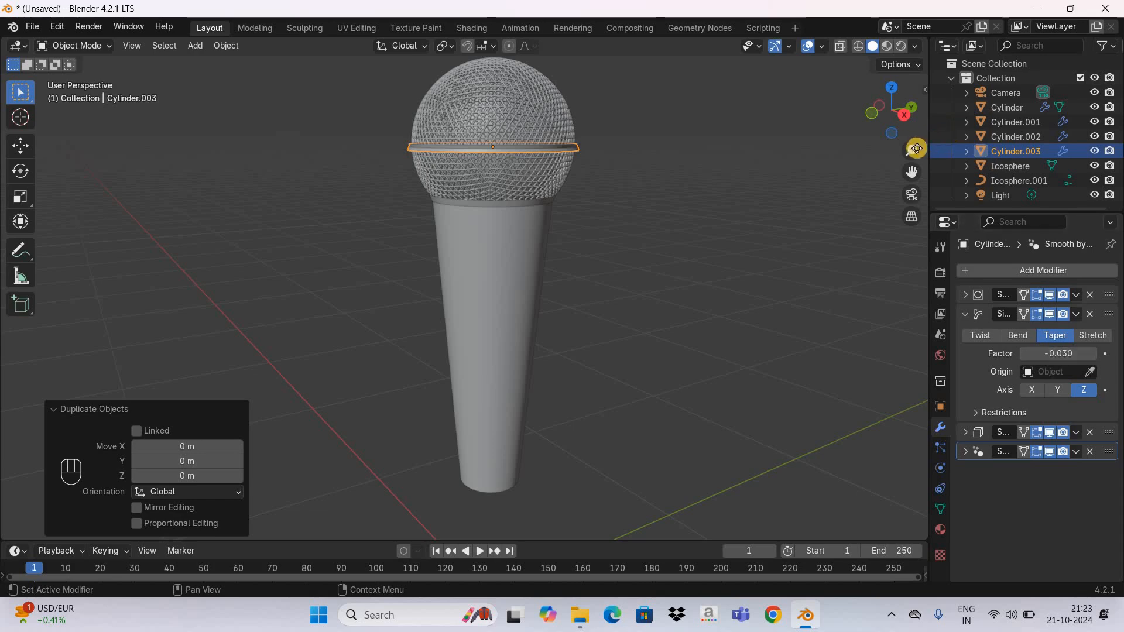
# Move the duplicated middle ring to a Z location of 1.69 m, just above the original ring.
pyautogui.moveTo(913, 150); pyautogui.dragTo(914, 224)
pyautogui.moveTo(913, 171)
pyautogui.mouseDown()
pyautogui.moveTo(913, 379)
pyautogui.moveTo(914, 175)
pyautogui.mouseUp()
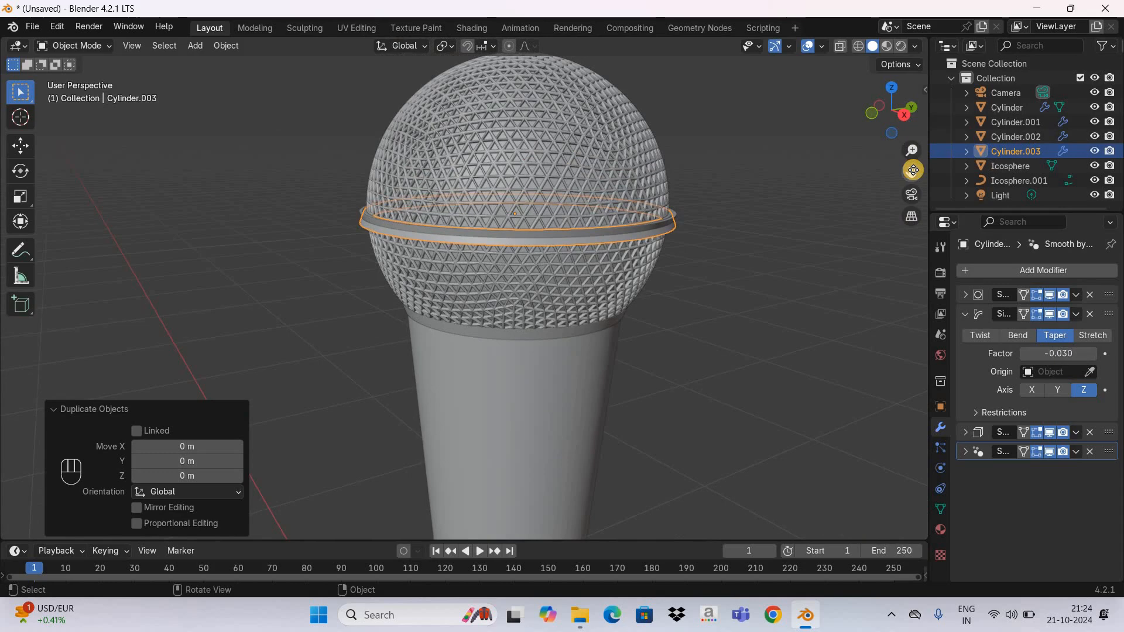
pyautogui.click(940, 407)
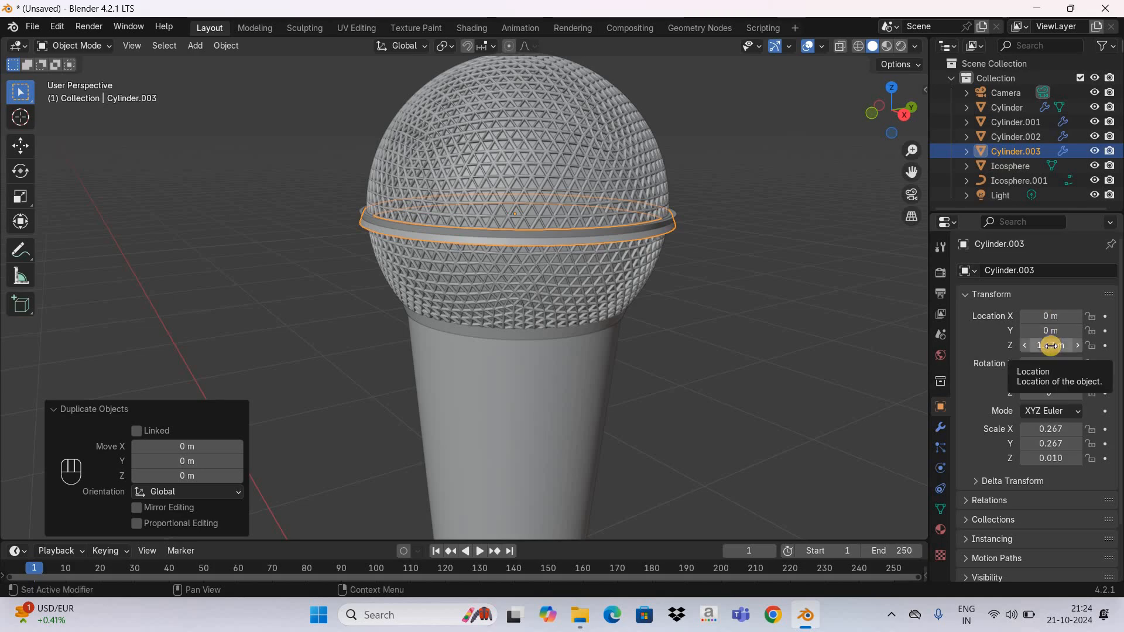
pyautogui.click(1050, 345)
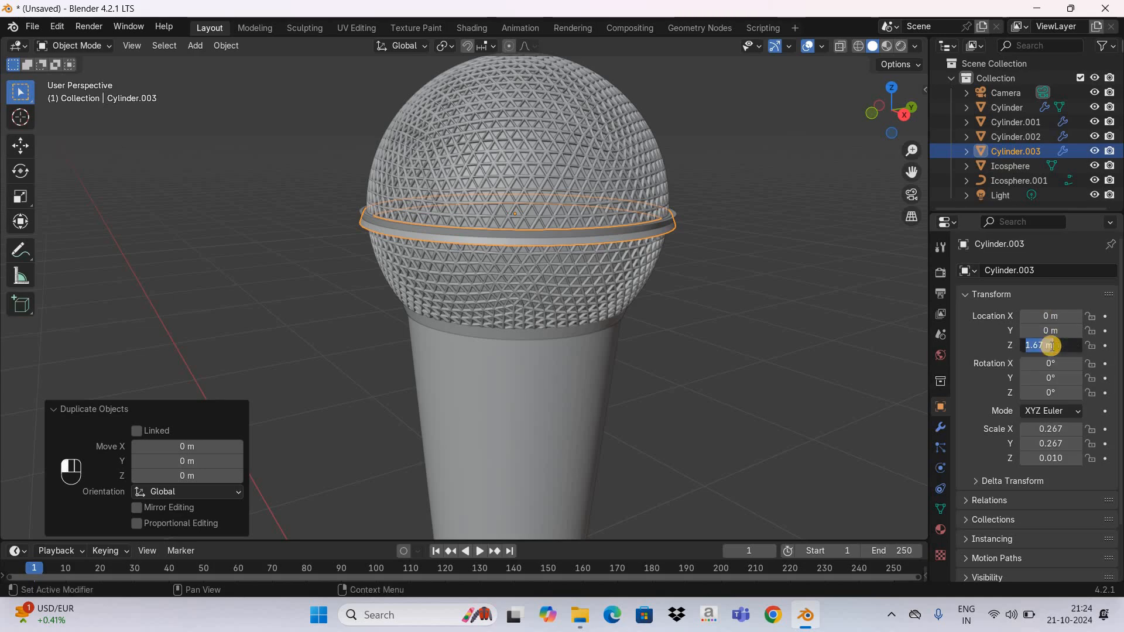
pyautogui.write('1.69')
pyautogui.press('Return')
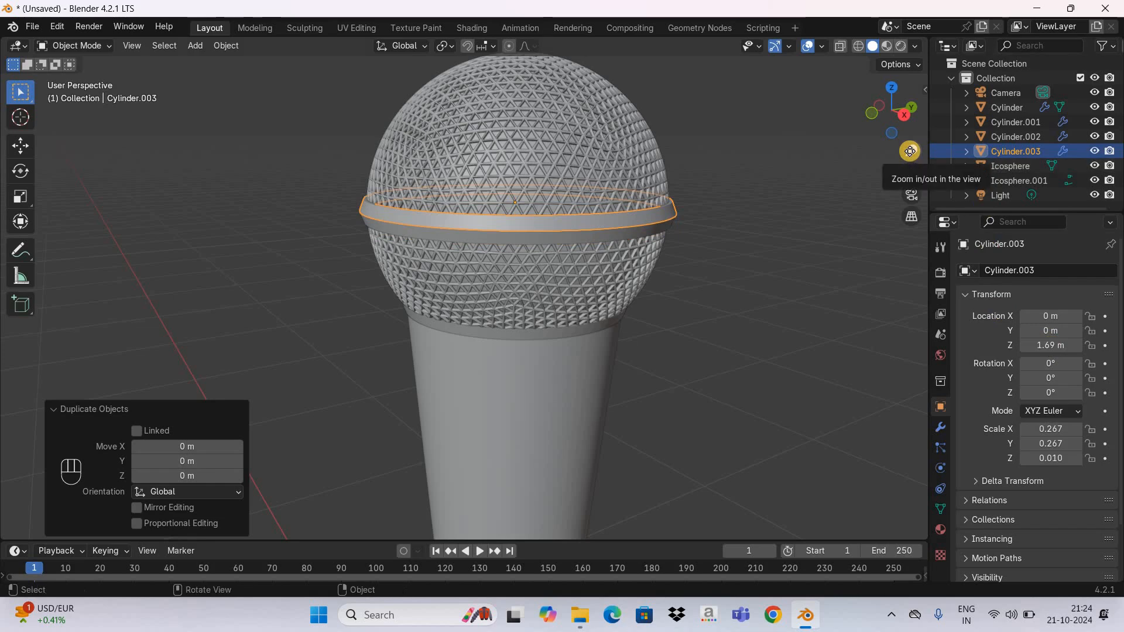
# Open the microphone body's mesh for editing and turn off the viewport display of its taper modifier.
pyautogui.moveTo(910, 152); pyautogui.dragTo(891, 127)
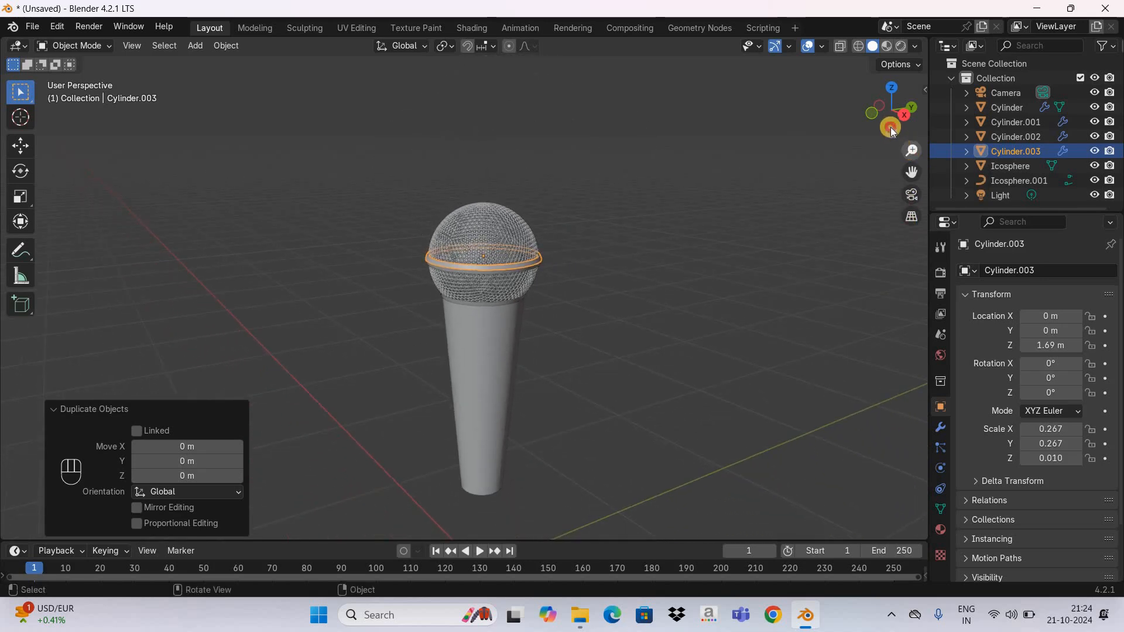
pyautogui.click(520, 181)
pyautogui.moveTo(520, 181); pyautogui.dragTo(592, 219, button='middle')
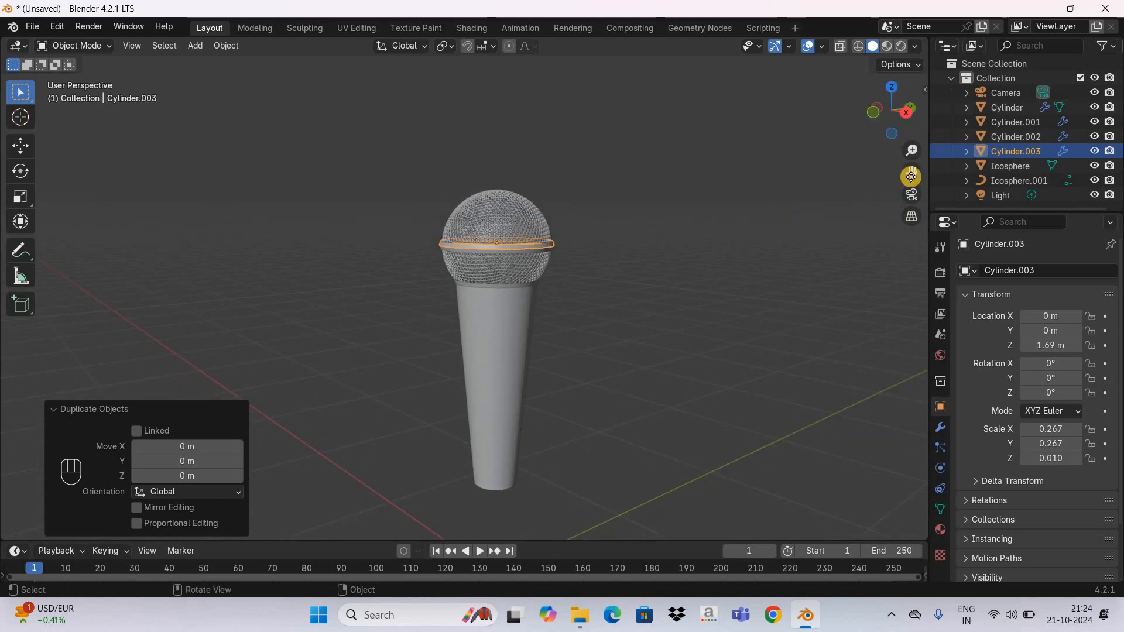
pyautogui.moveTo(912, 172); pyautogui.dragTo(823, 246)
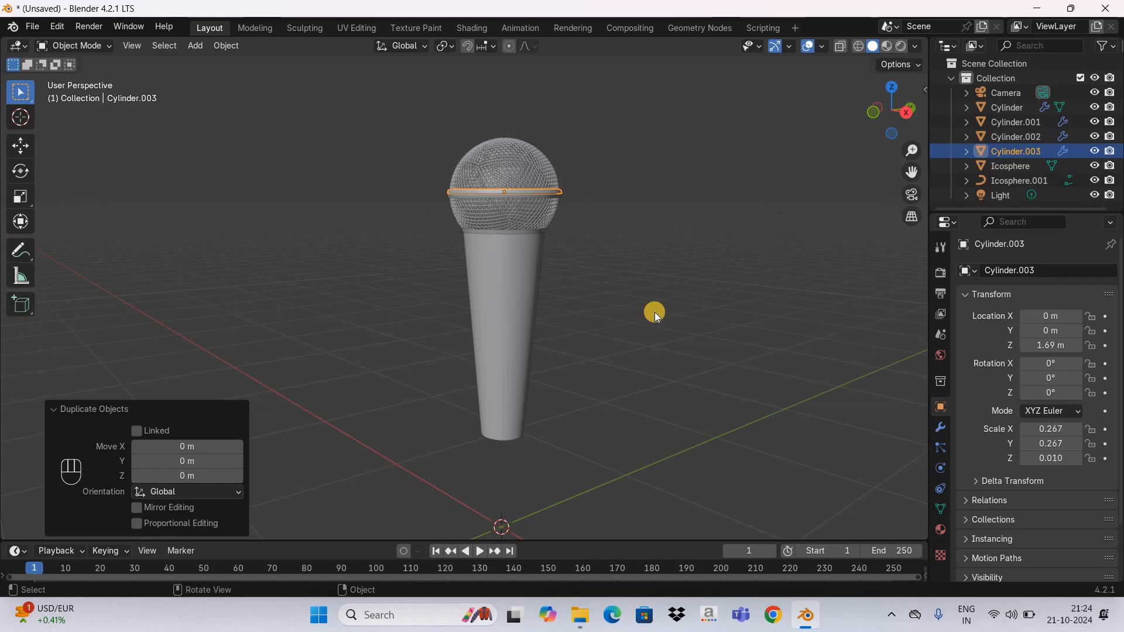
pyautogui.click(505, 307)
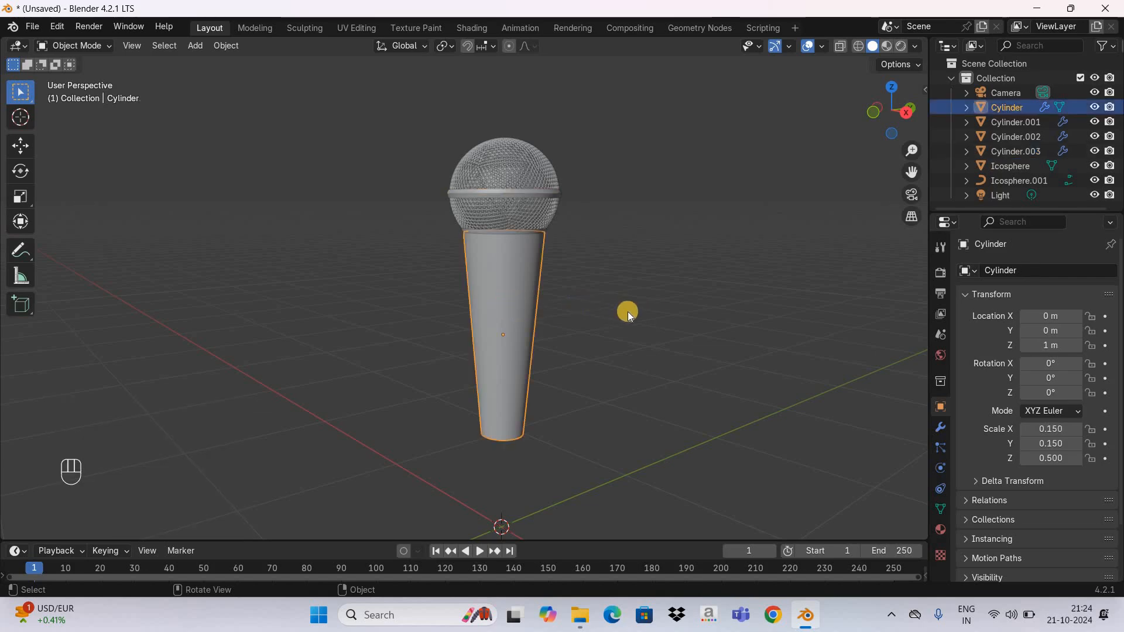
pyautogui.press('Tab')
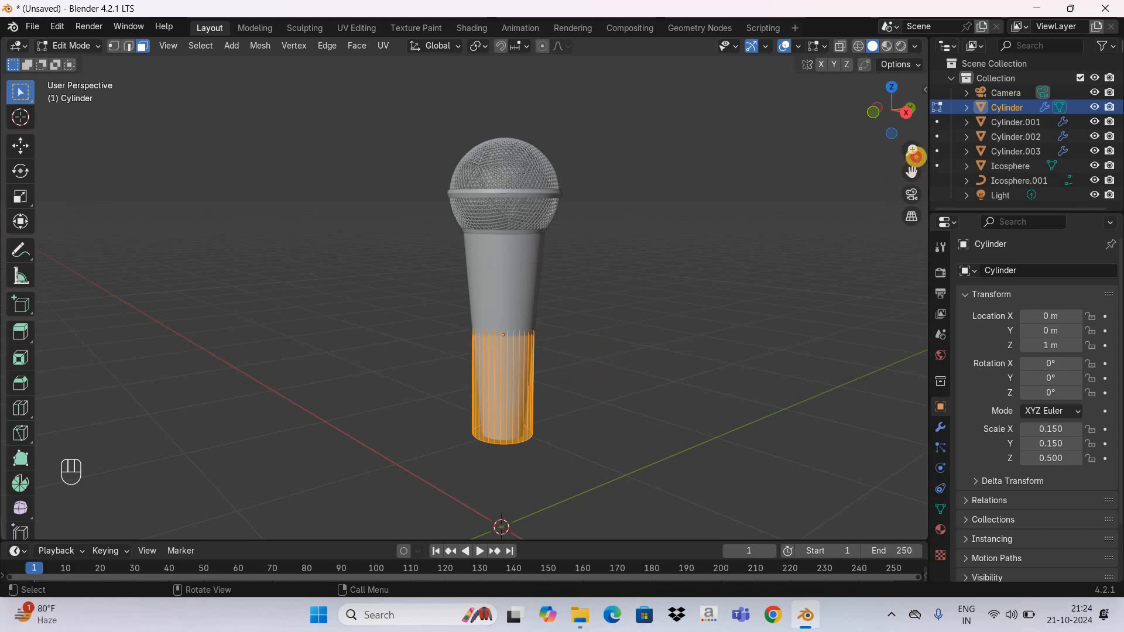
pyautogui.moveTo(912, 151); pyautogui.dragTo(648, 282)
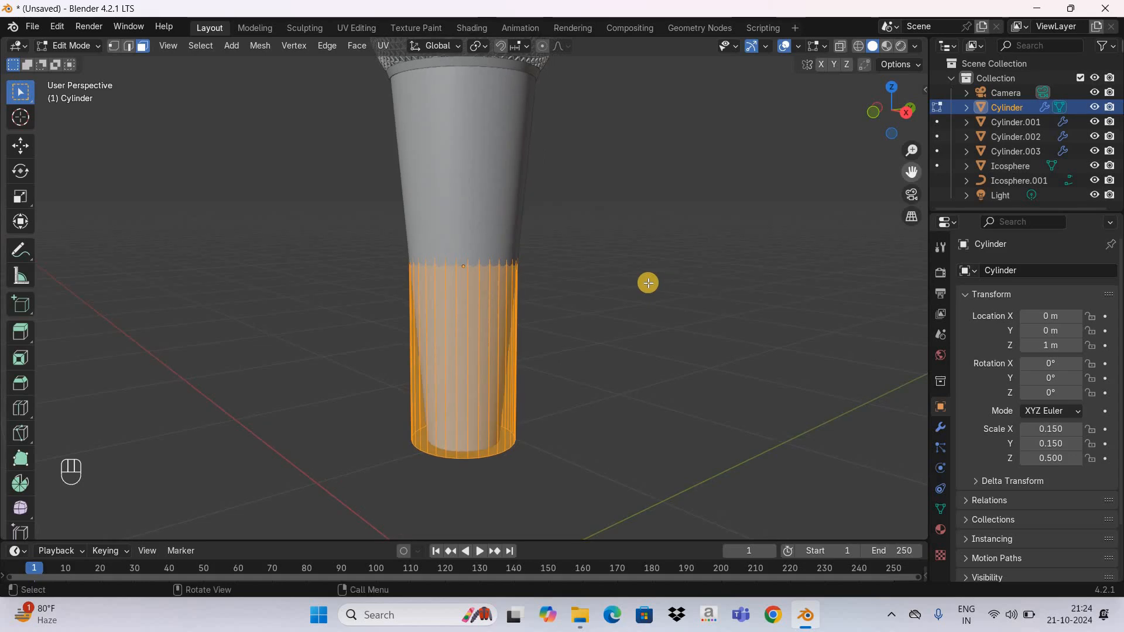
pyautogui.click(940, 428)
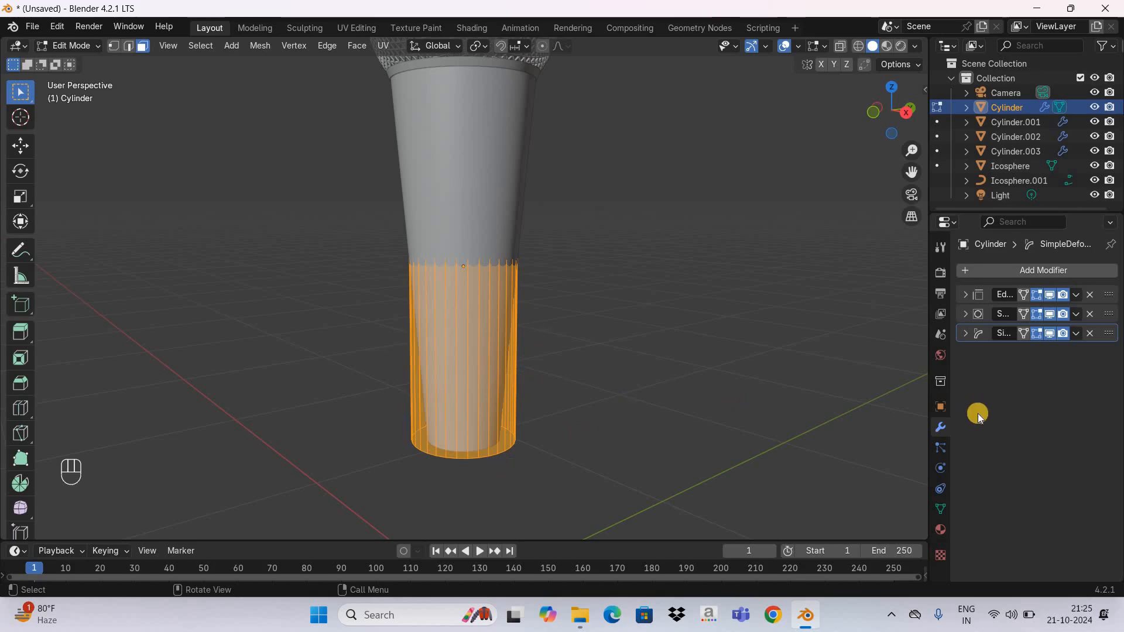
pyautogui.click(965, 335)
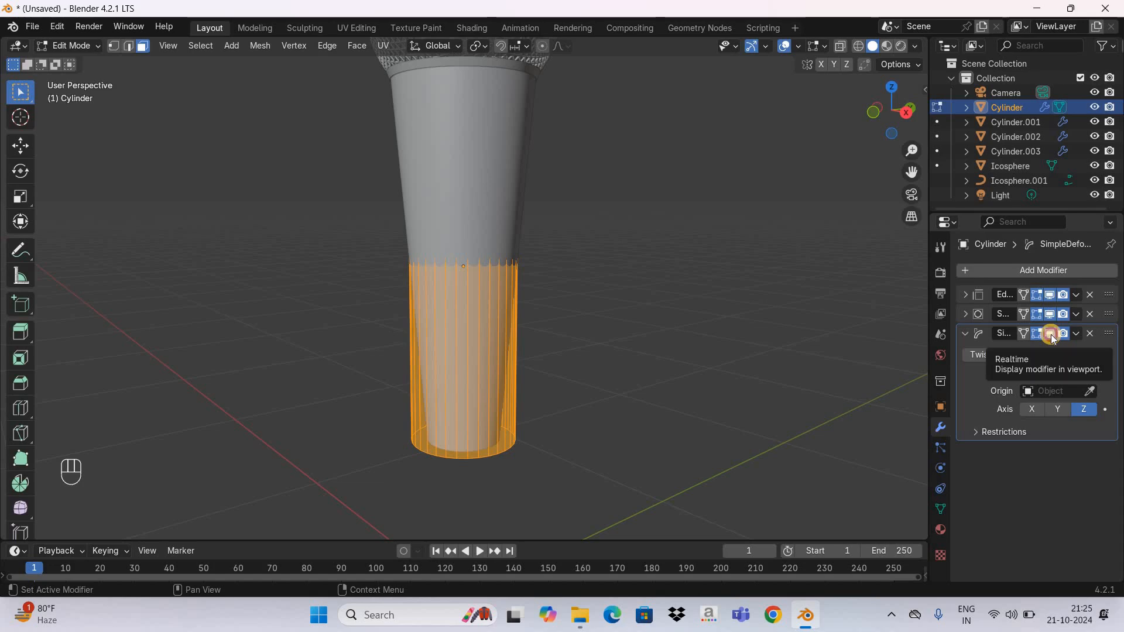
pyautogui.click(1050, 334)
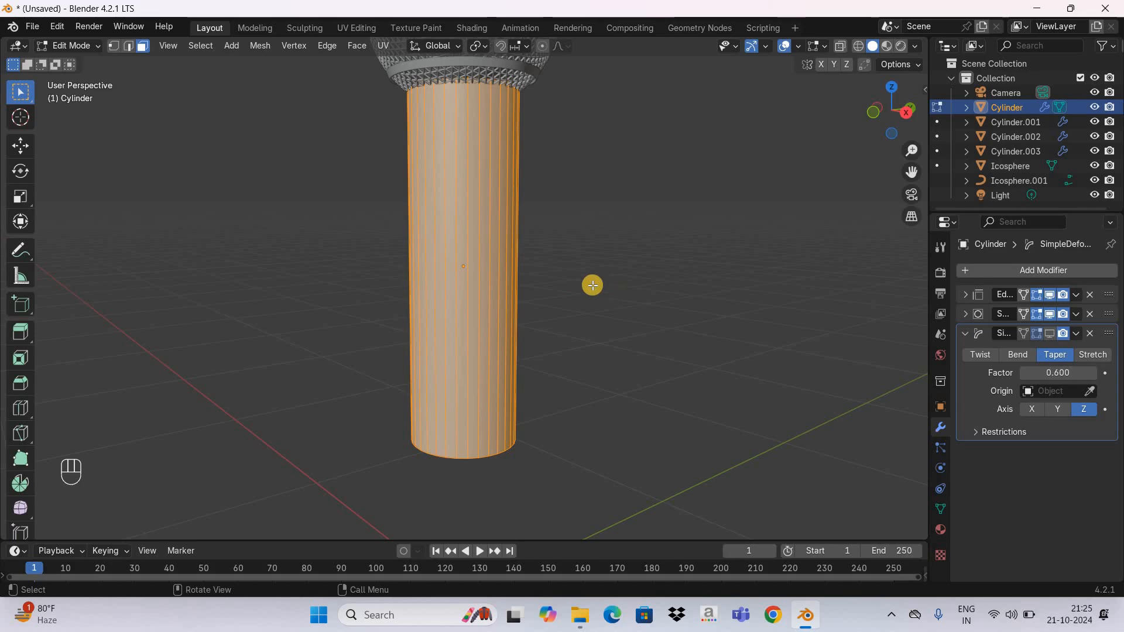
# Deselect the body's faces and add one horizontal loop cut around the body with a slide factor of -0.450.
pyautogui.click(607, 252)
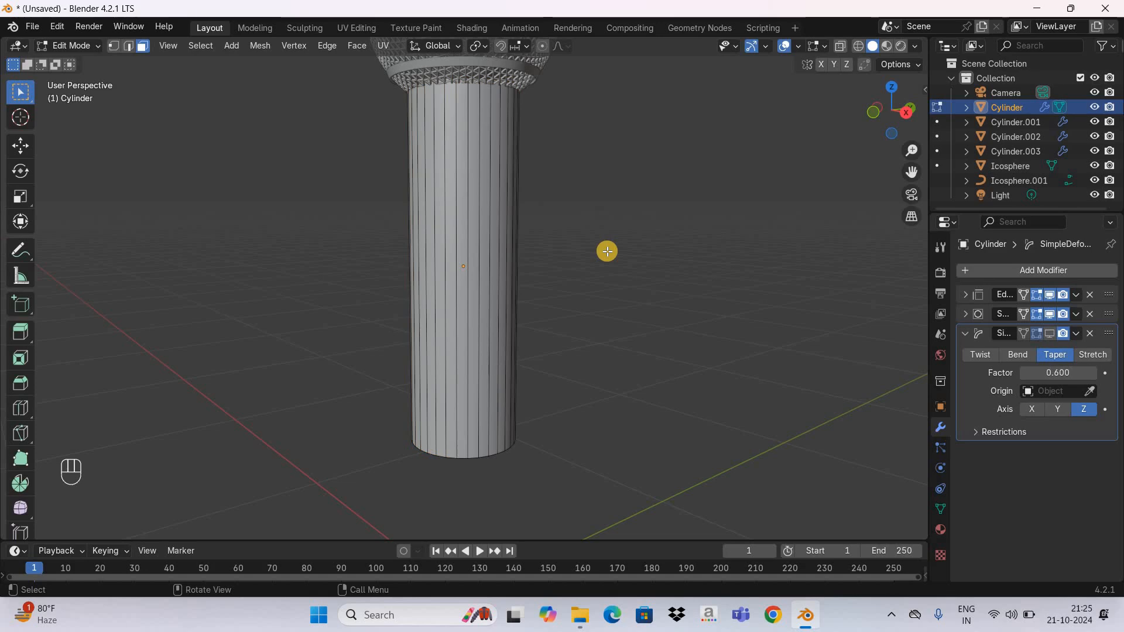
pyautogui.hotkey('ctrl', 'r')
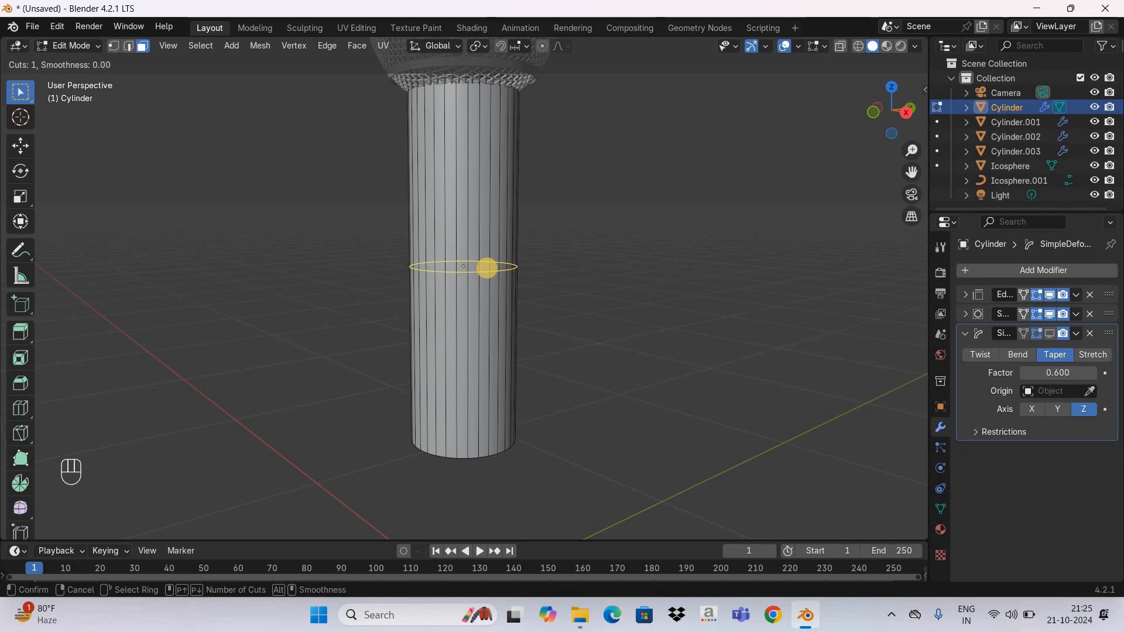
pyautogui.press('Return')
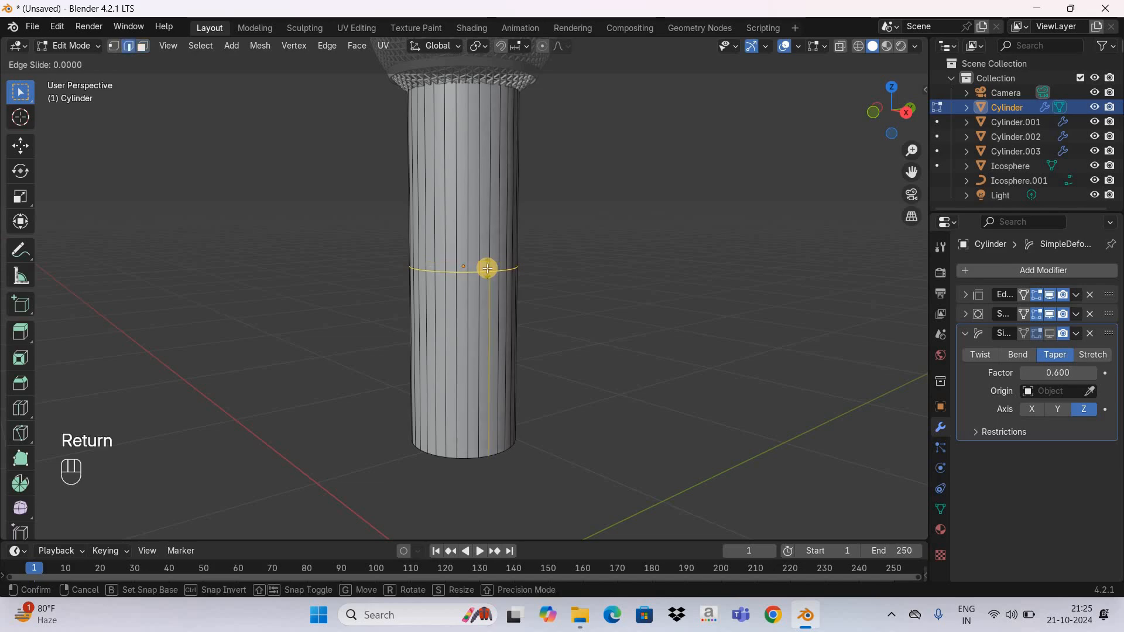
pyautogui.press('Return')
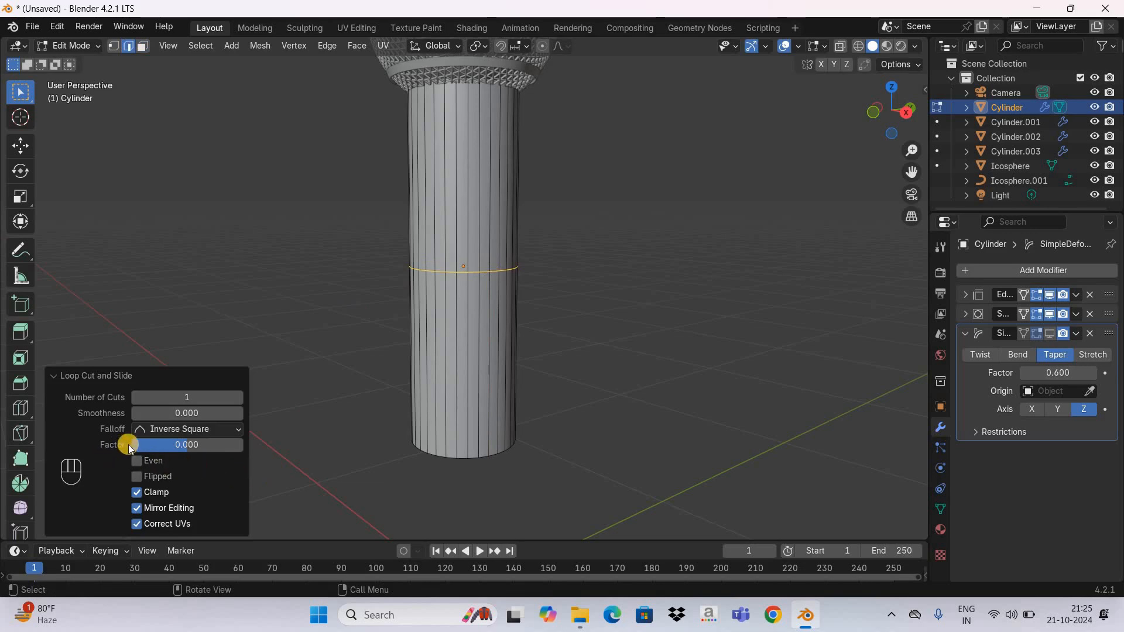
pyautogui.click(210, 446)
pyautogui.write('-0')
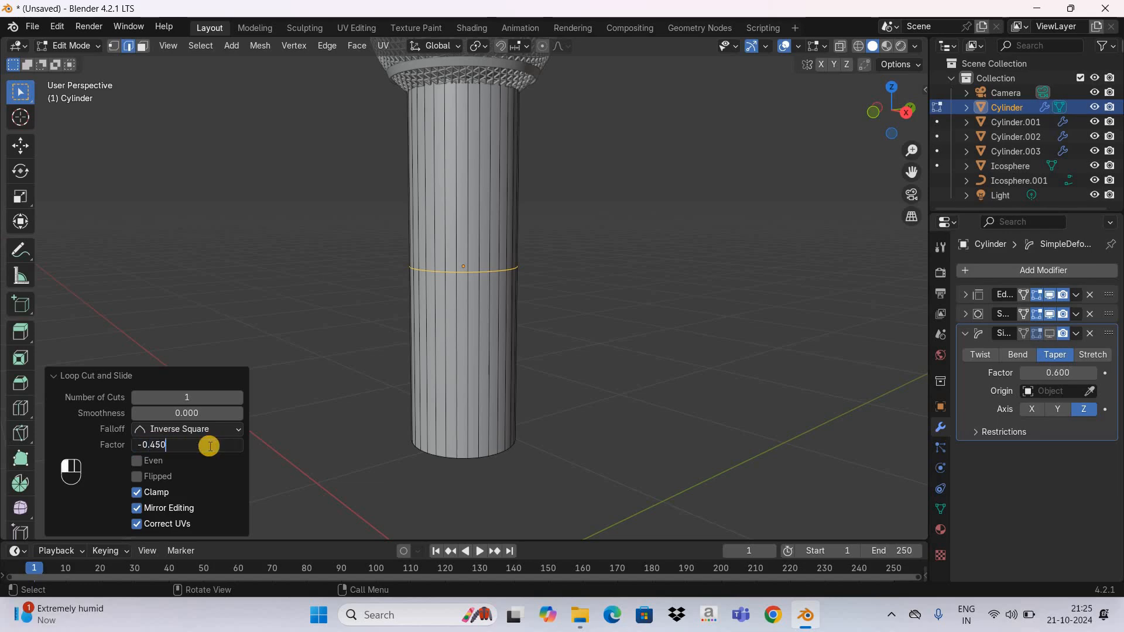
pyautogui.press('Return')
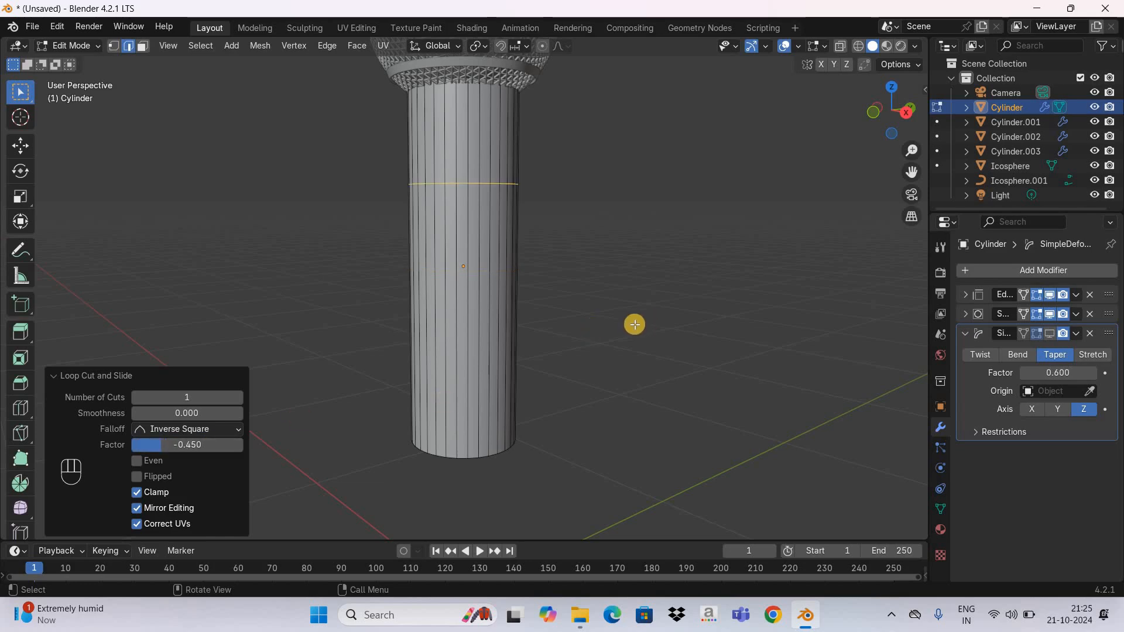
# Add a second horizontal loop cut to the body's lower section with a slide factor of -0.970, just below the first cut.
pyautogui.hotkey('ctrl', 'r')
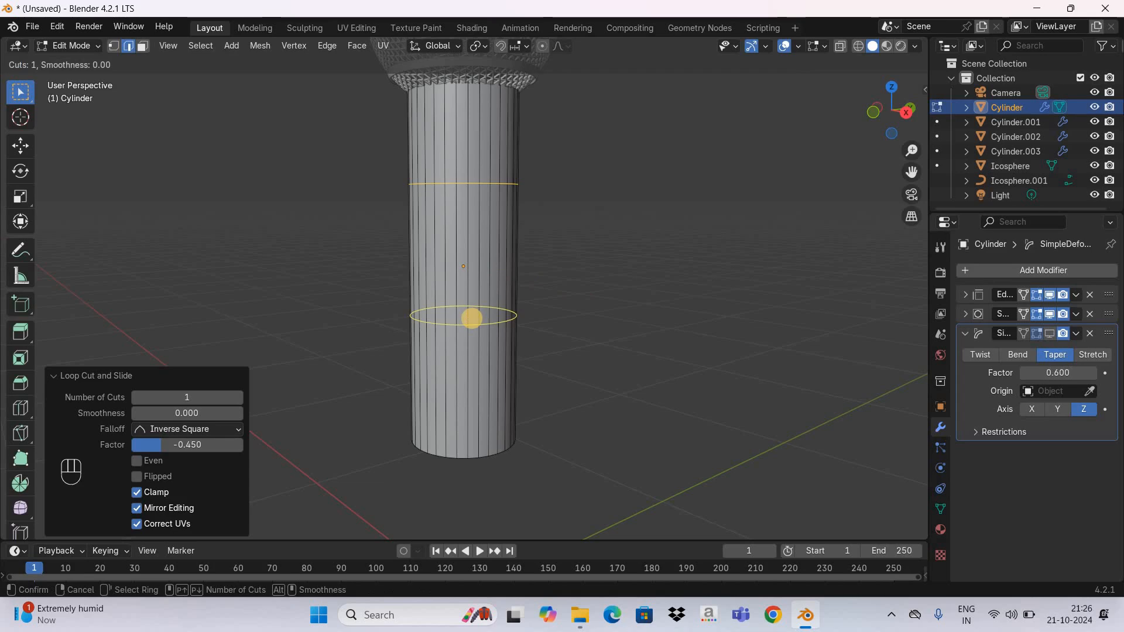
pyautogui.press('Return')
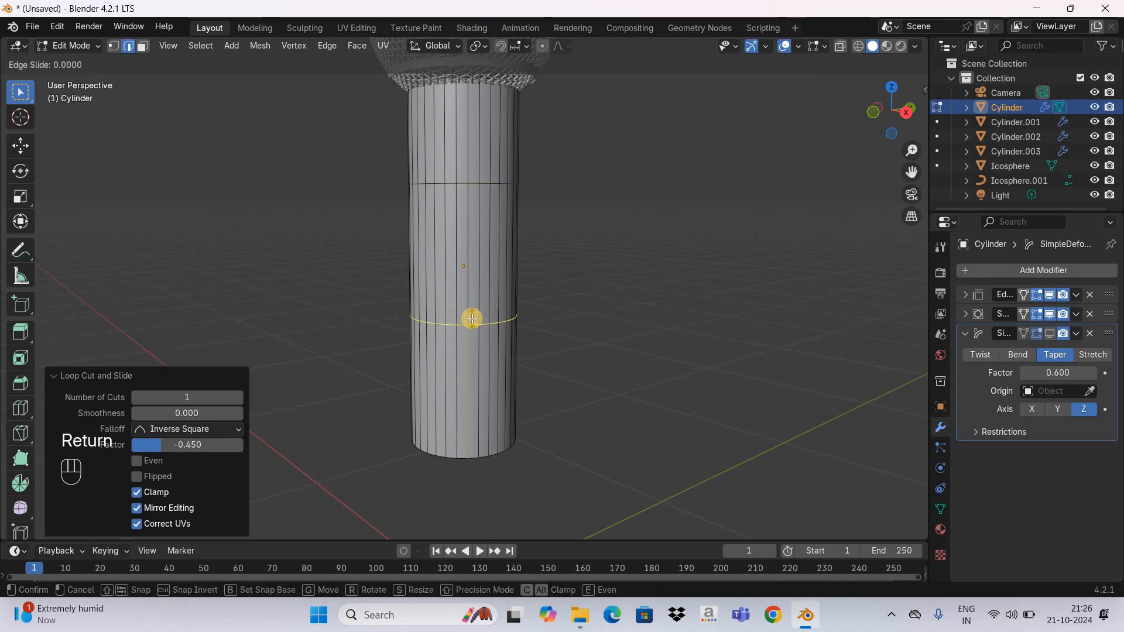
pyautogui.press('Return')
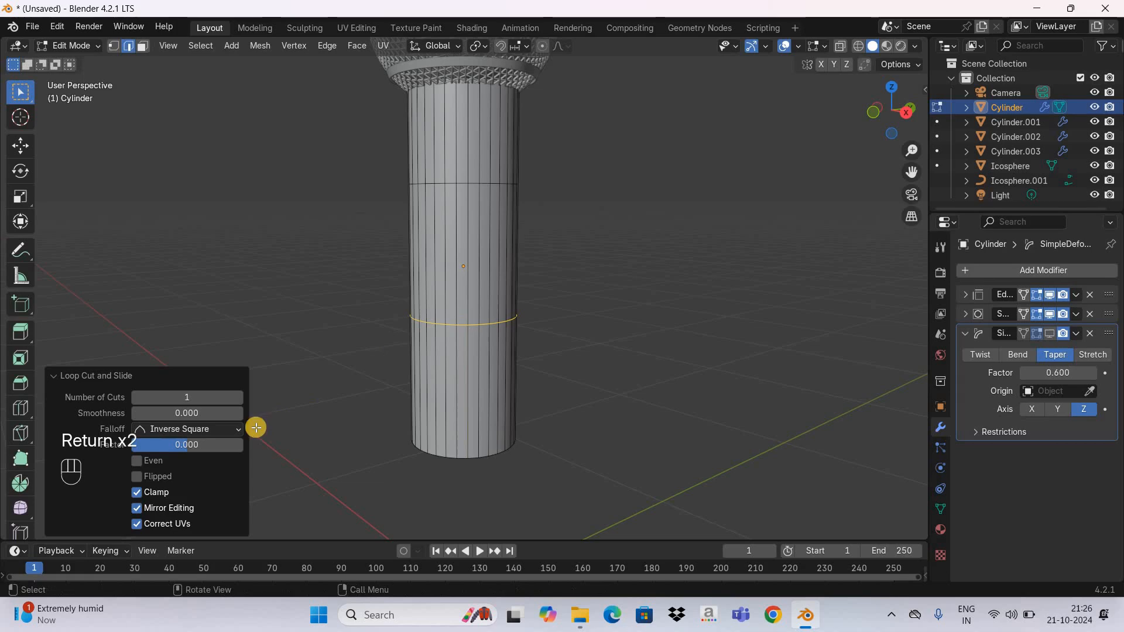
pyautogui.click(216, 444)
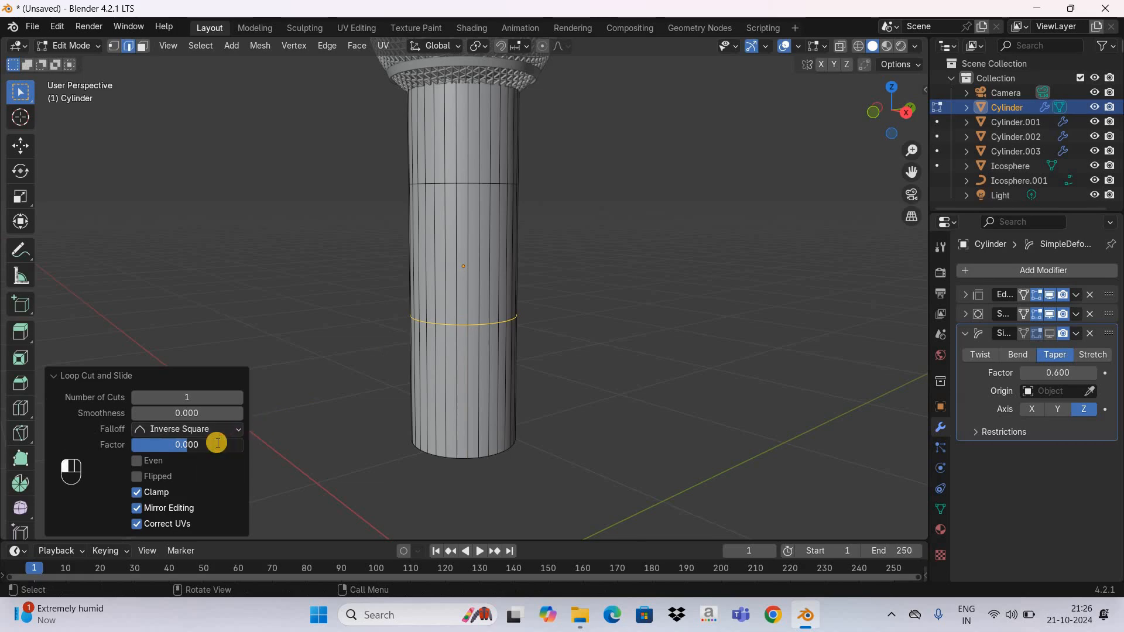
pyautogui.write('-0.')
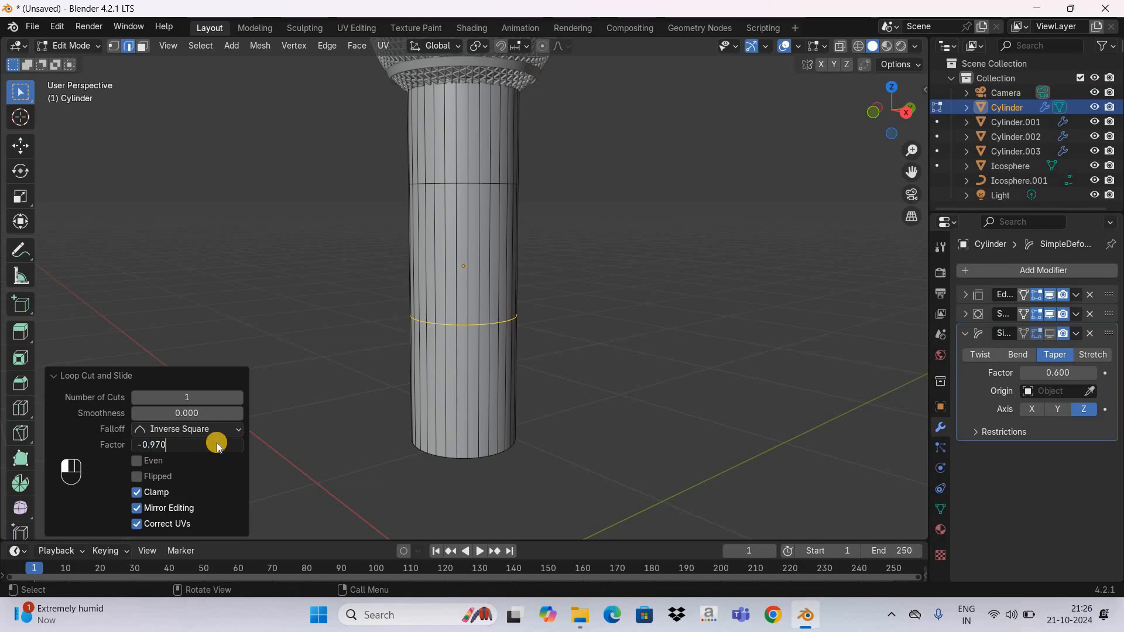
pyautogui.press('Return')
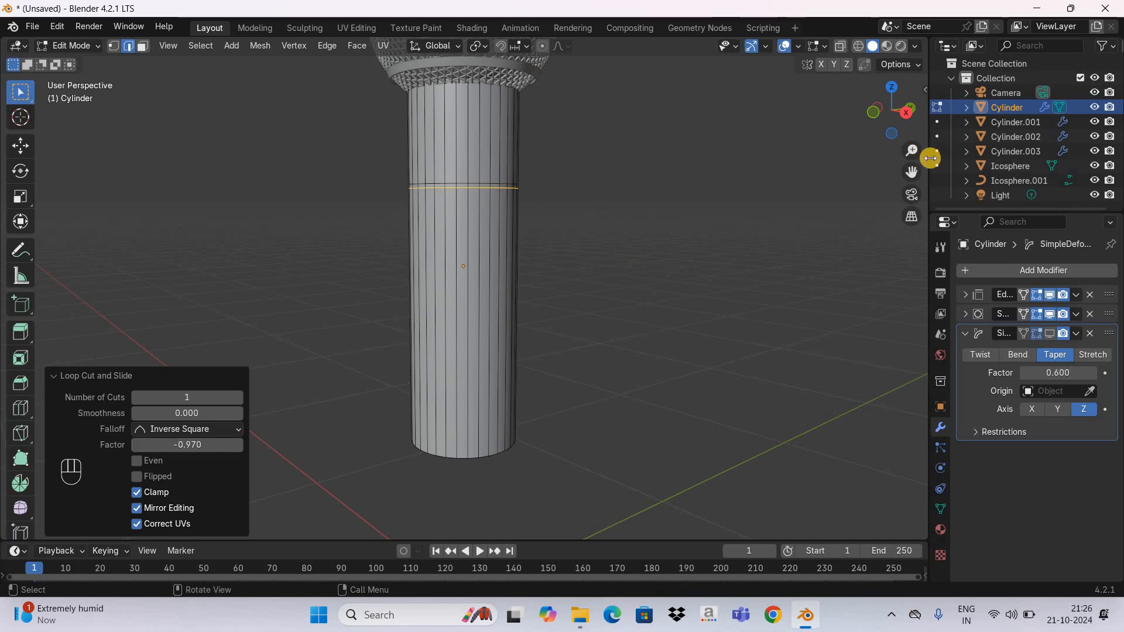
pyautogui.moveTo(914, 149); pyautogui.dragTo(924, 282)
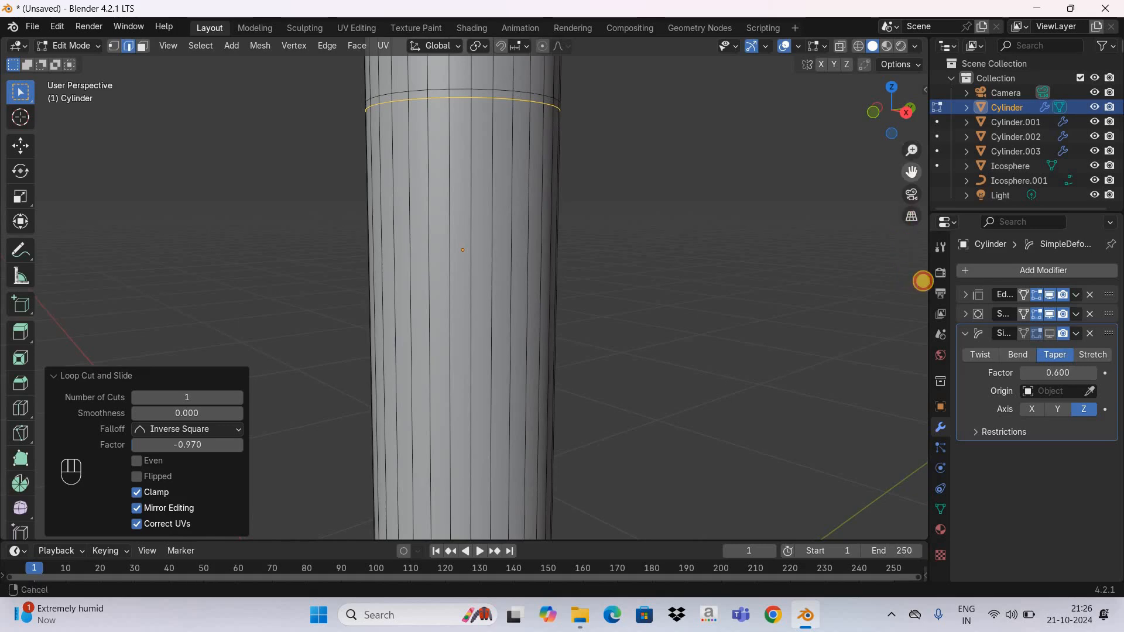
# Select all the faces of the narrow band between the two loop cuts, all the way around the microphone body.
pyautogui.moveTo(797, 175); pyautogui.dragTo(703, 196)
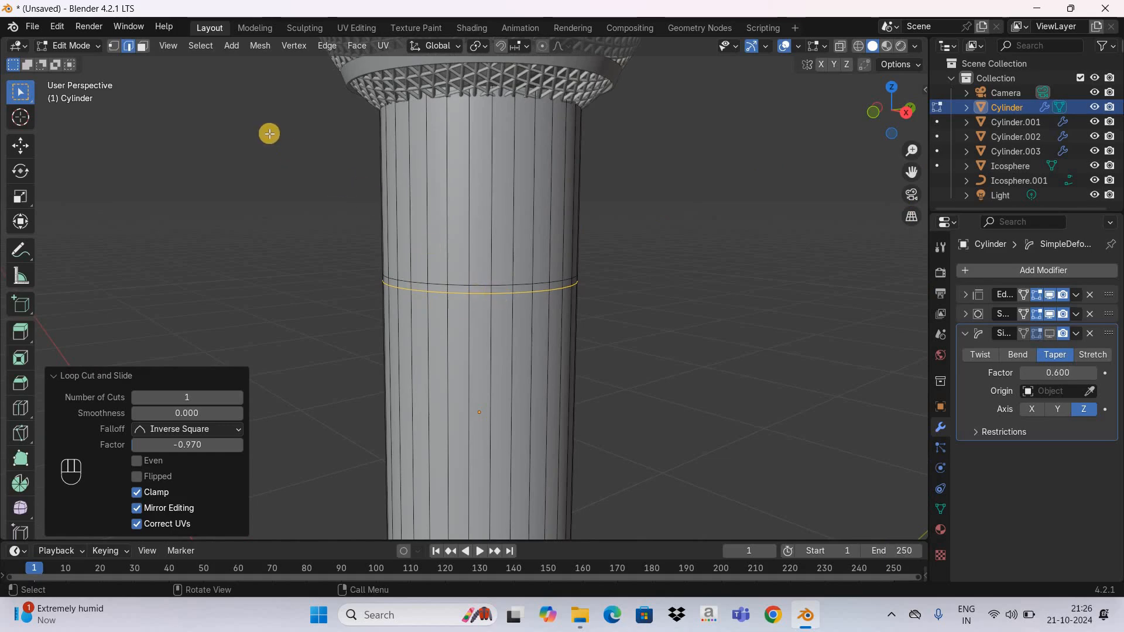
pyautogui.click(144, 51)
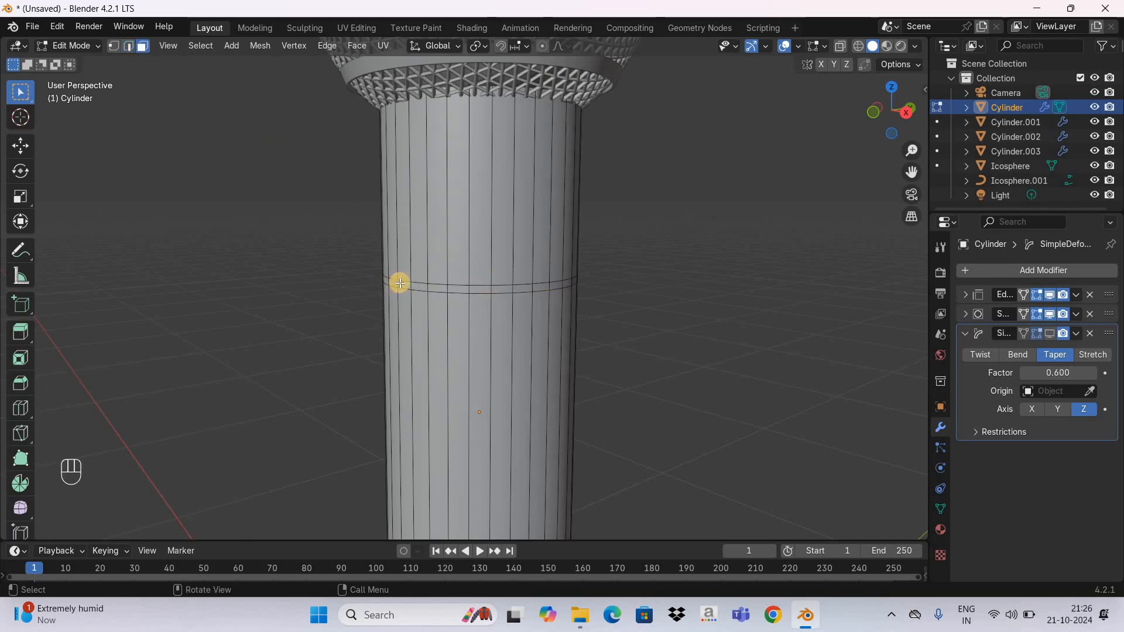
pyautogui.click(400, 284)
pyautogui.keyDown('shift'); pyautogui.click(413, 285); pyautogui.keyUp('shift')
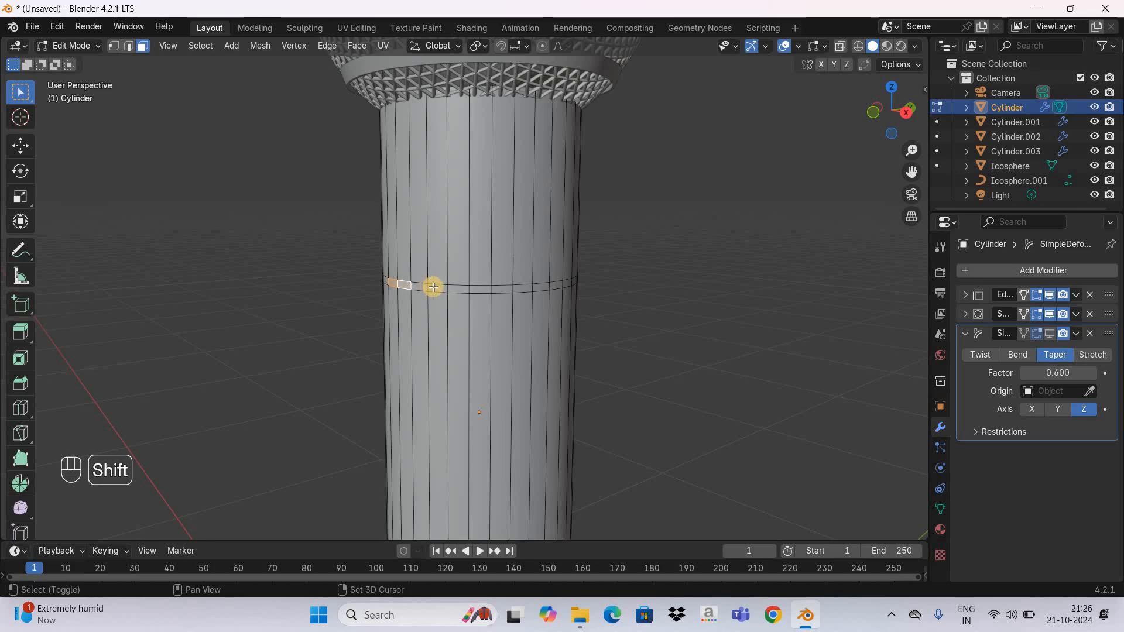
pyautogui.keyDown('shift'); pyautogui.click(436, 288); pyautogui.keyUp('shift')
pyautogui.keyDown('shift'); pyautogui.click(454, 288); pyautogui.keyUp('shift')
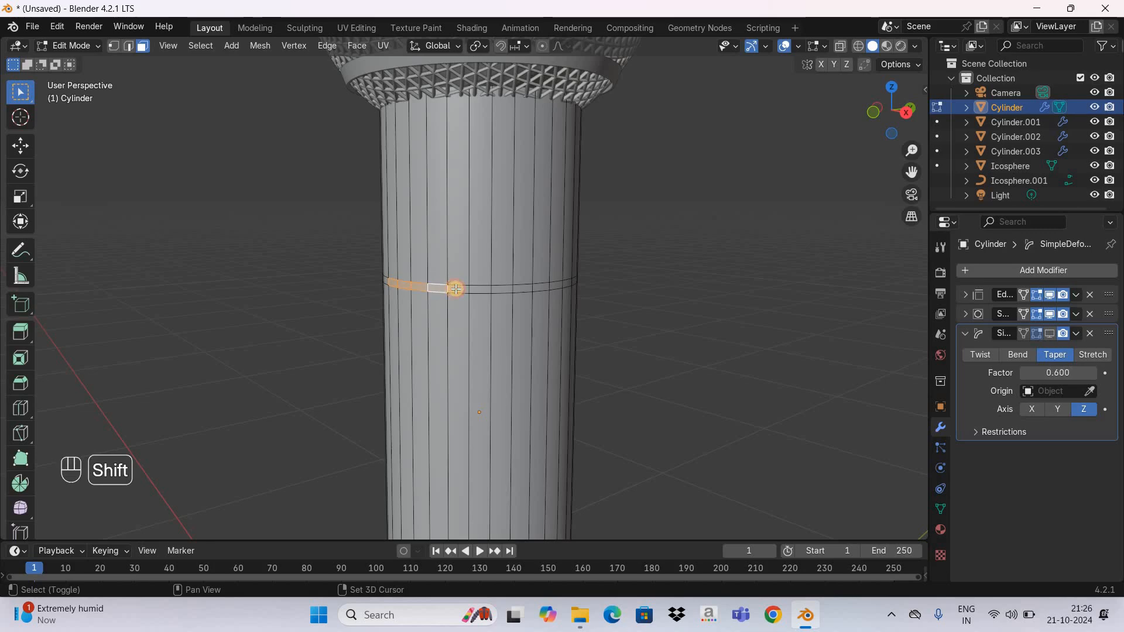
pyautogui.keyDown('shift'); pyautogui.click(471, 289); pyautogui.keyUp('shift')
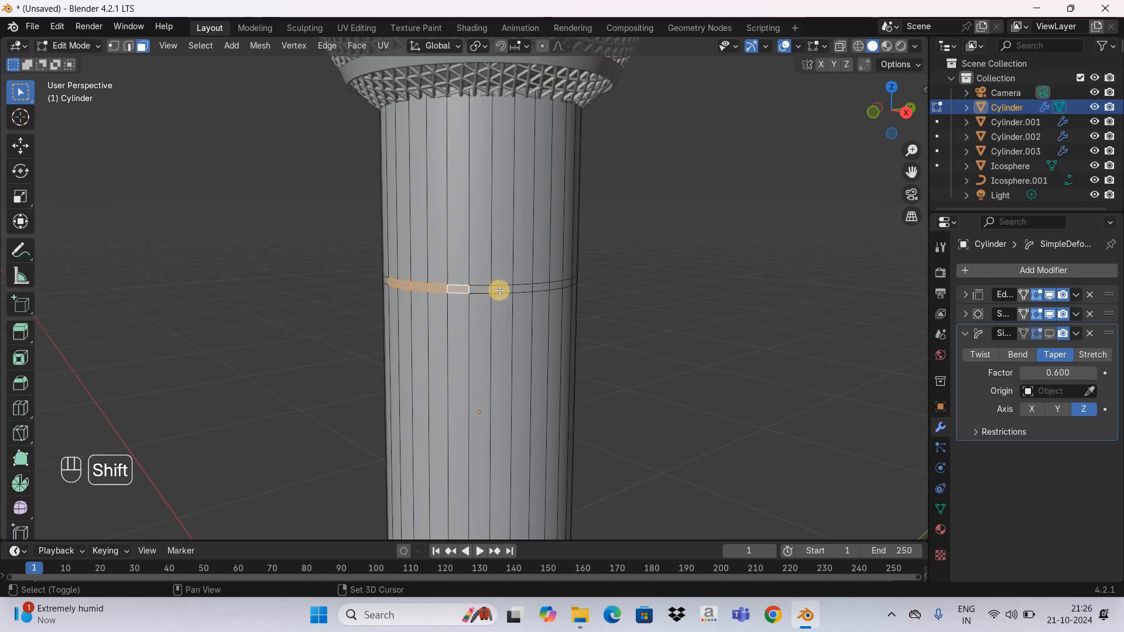
pyautogui.keyDown('shift'); pyautogui.click(500, 291); pyautogui.keyUp('shift')
pyautogui.keyDown('shift'); pyautogui.click(519, 289); pyautogui.keyUp('shift')
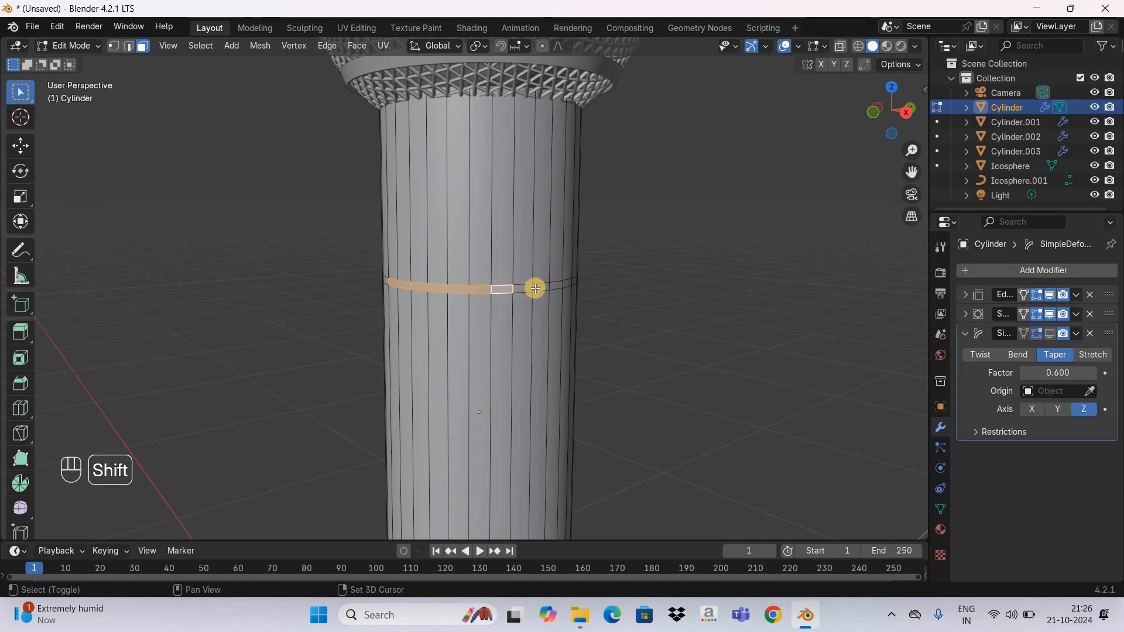
pyautogui.keyDown('shift'); pyautogui.click(540, 288); pyautogui.keyUp('shift')
pyautogui.keyDown('shift'); pyautogui.click(564, 283); pyautogui.keyUp('shift')
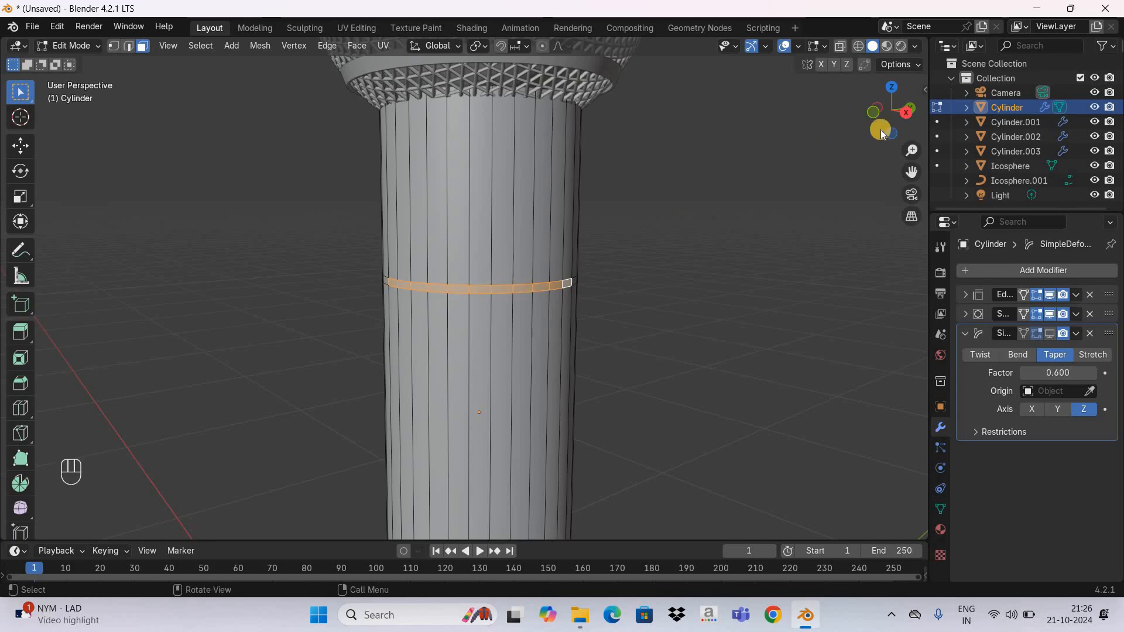
pyautogui.moveTo(879, 125); pyautogui.dragTo(811, 130)
pyautogui.keyDown('shift'); pyautogui.click(209, 296); pyautogui.keyUp('shift')
pyautogui.keyDown('shift'); pyautogui.click(228, 294); pyautogui.keyUp('shift')
pyautogui.keyDown('shift'); pyautogui.click(244, 293); pyautogui.keyUp('shift')
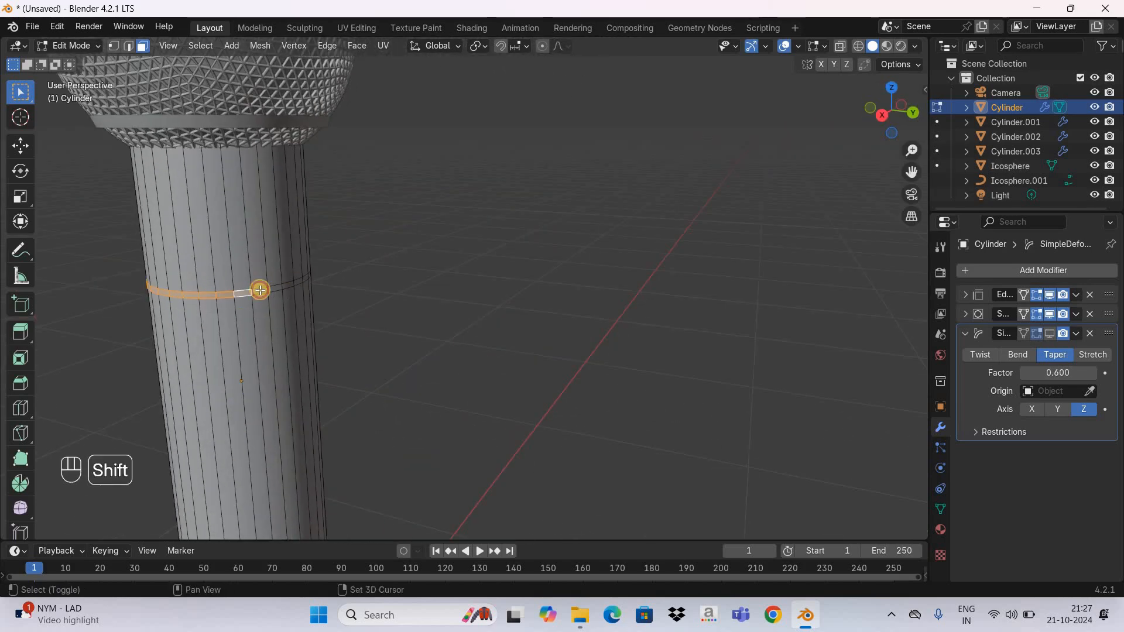
pyautogui.keyDown('shift'); pyautogui.click(261, 290); pyautogui.keyUp('shift')
pyautogui.keyDown('shift'); pyautogui.click(286, 286); pyautogui.keyUp('shift')
pyautogui.keyDown('shift'); pyautogui.click(297, 283); pyautogui.keyUp('shift')
pyautogui.keyDown('shift'); pyautogui.click(313, 274); pyautogui.keyUp('shift')
pyautogui.moveTo(890, 111); pyautogui.dragTo(688, 110)
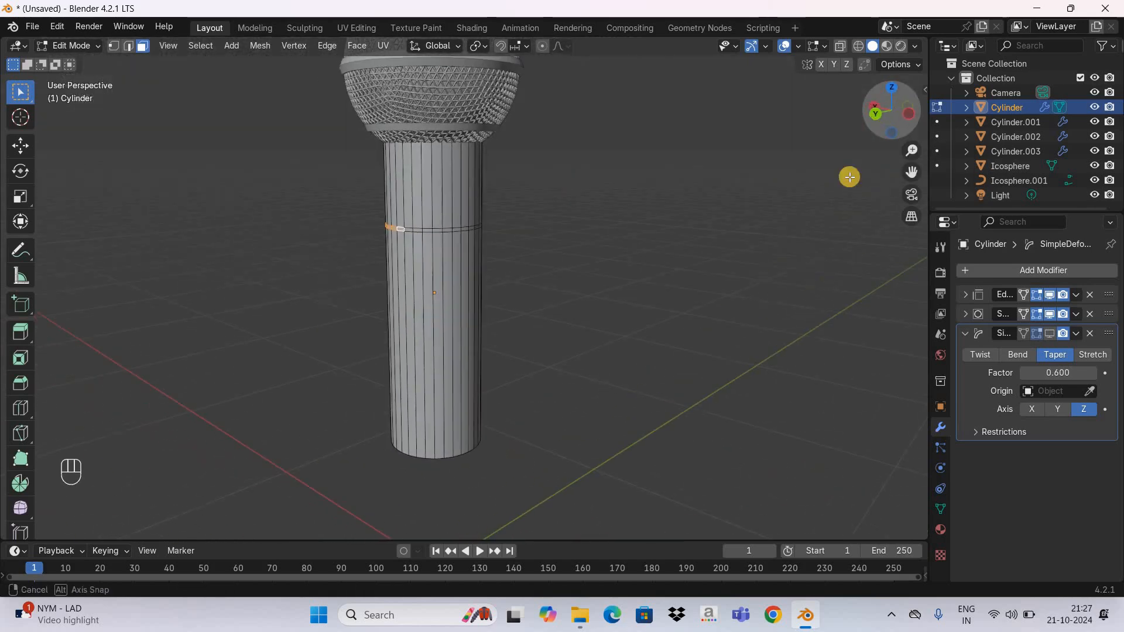
pyautogui.moveTo(911, 152); pyautogui.dragTo(910, 131)
pyautogui.keyDown('shift'); pyautogui.click(367, 183); pyautogui.keyUp('shift')
pyautogui.keyDown('shift'); pyautogui.click(381, 183); pyautogui.keyUp('shift')
pyautogui.keyDown('shift'); pyautogui.click(395, 184); pyautogui.keyUp('shift')
pyautogui.keyDown('shift'); pyautogui.click(413, 183); pyautogui.keyUp('shift')
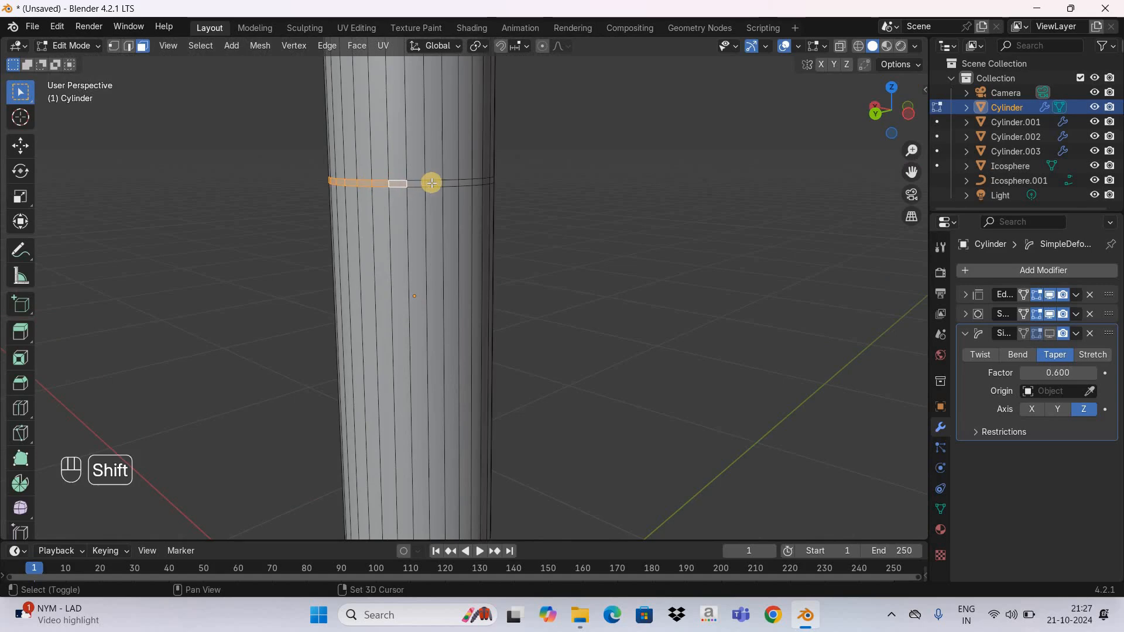
pyautogui.keyDown('shift'); pyautogui.click(433, 184); pyautogui.keyUp('shift')
pyautogui.keyDown('shift'); pyautogui.click(450, 184); pyautogui.keyUp('shift')
pyautogui.keyDown('shift'); pyautogui.click(467, 183); pyautogui.keyUp('shift')
pyautogui.keyDown('shift'); pyautogui.click(477, 182); pyautogui.keyUp('shift')
pyautogui.moveTo(869, 123); pyautogui.dragTo(733, 168)
pyautogui.moveTo(912, 172); pyautogui.dragTo(761, 168)
pyautogui.keyDown('shift'); pyautogui.click(678, 186); pyautogui.keyUp('shift')
pyautogui.keyDown('shift'); pyautogui.click(704, 185); pyautogui.keyUp('shift')
pyautogui.keyDown('shift'); pyautogui.click(726, 184); pyautogui.keyUp('shift')
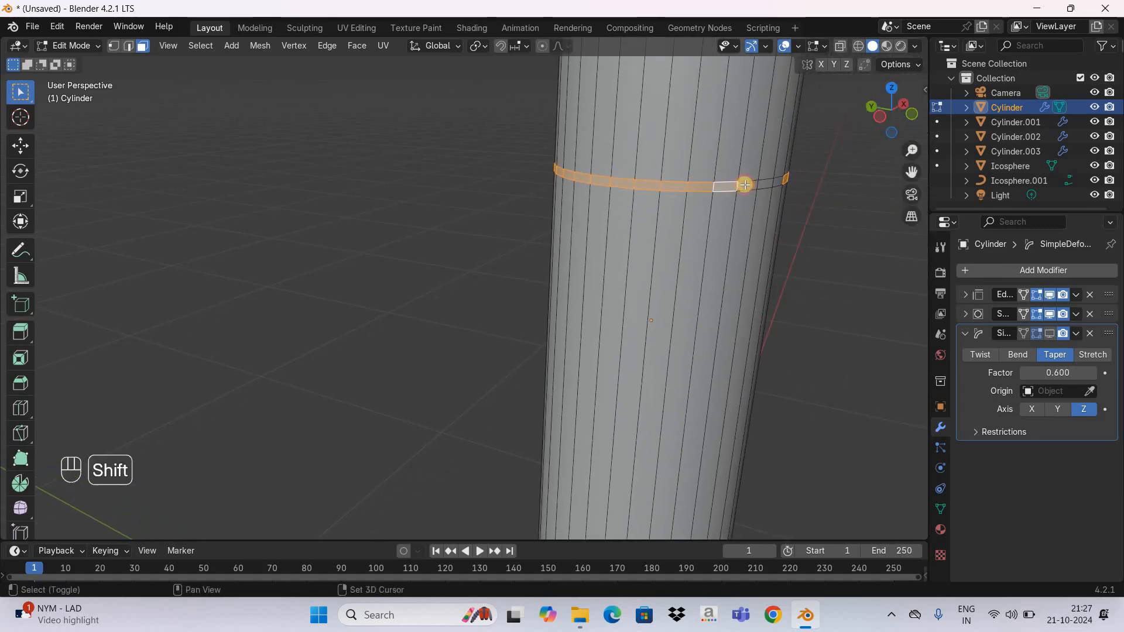
pyautogui.keyDown('shift'); pyautogui.click(749, 184); pyautogui.keyUp('shift')
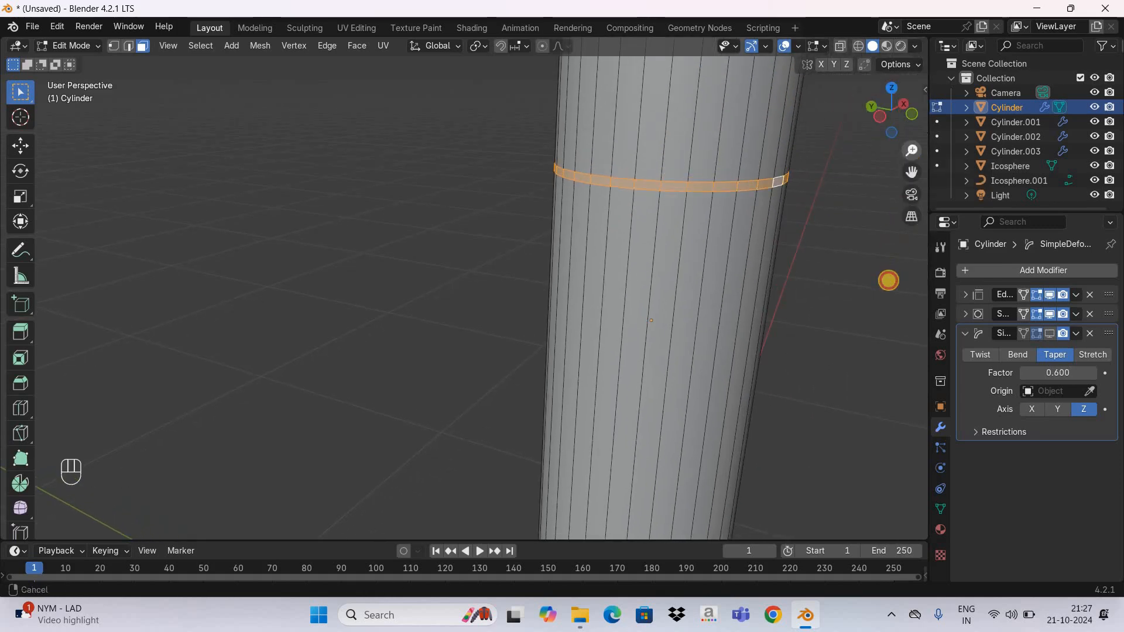
# Extrude the selected band of faces and scale the extrusion to 0.97 to form an inward groove around the body.
pyautogui.scroll(-2, 798, 213)
pyautogui.scroll(-2, 758, 247)
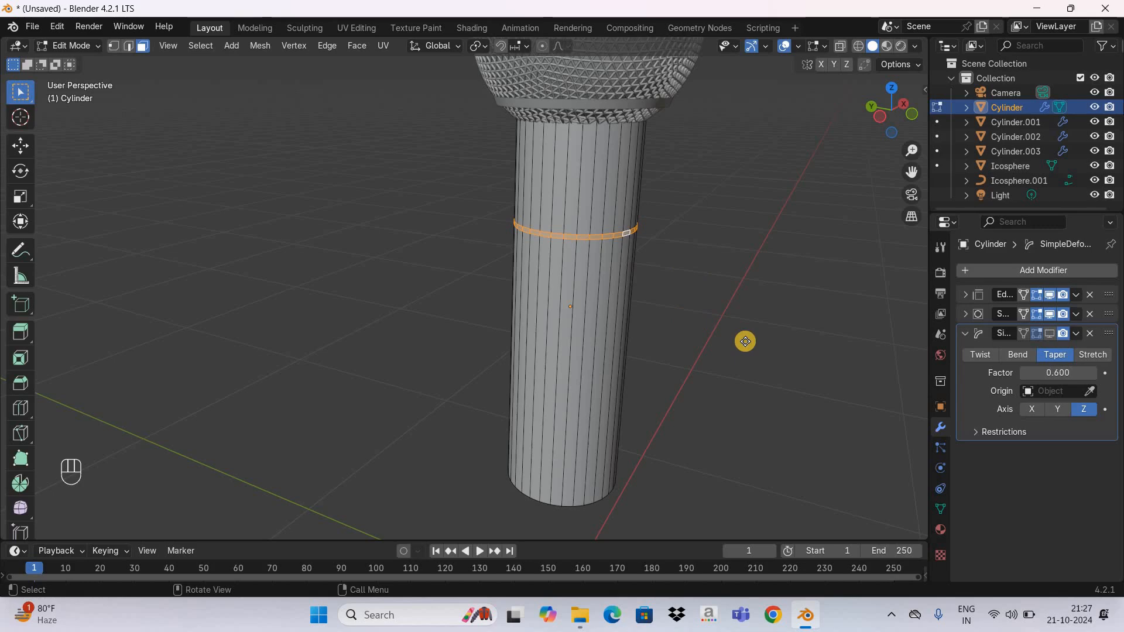
pyautogui.press('e')
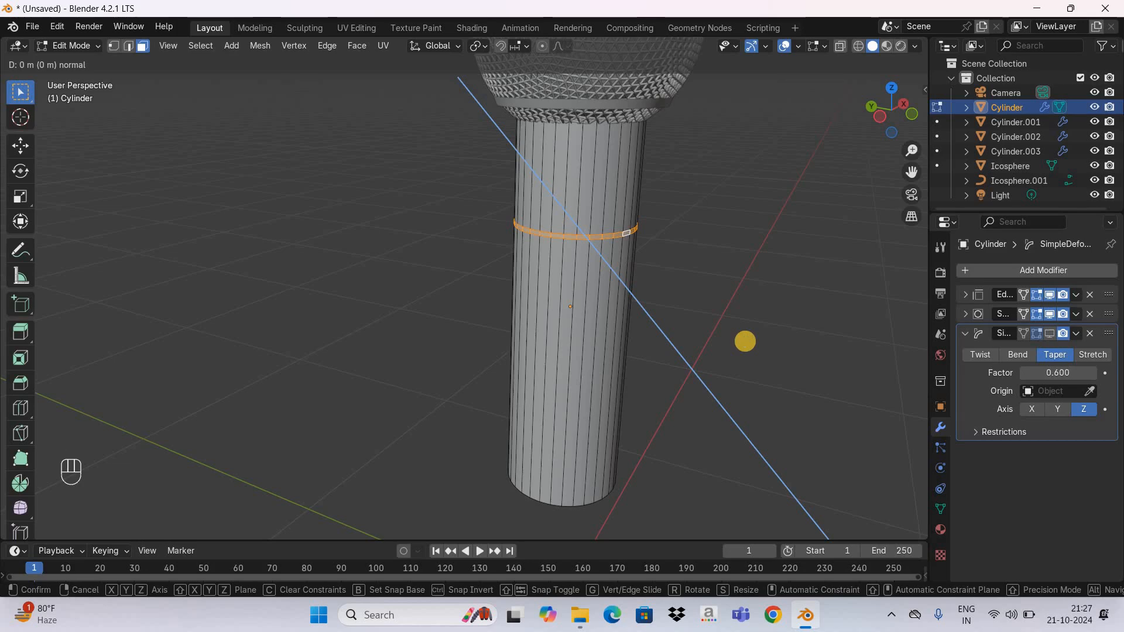
pyautogui.press('s')
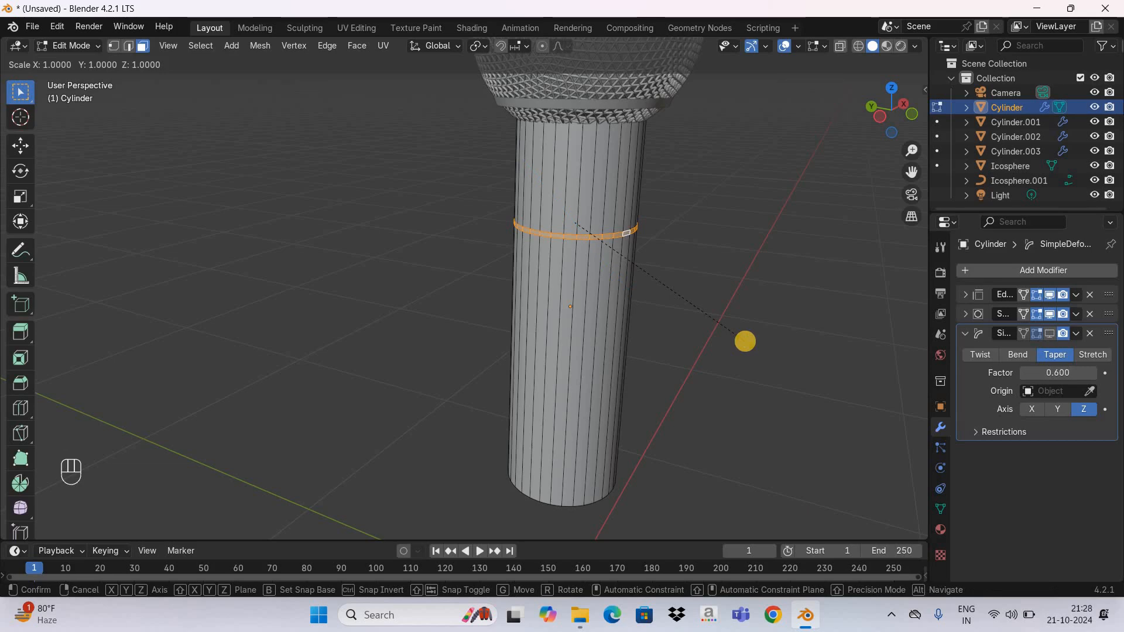
pyautogui.write('0.97')
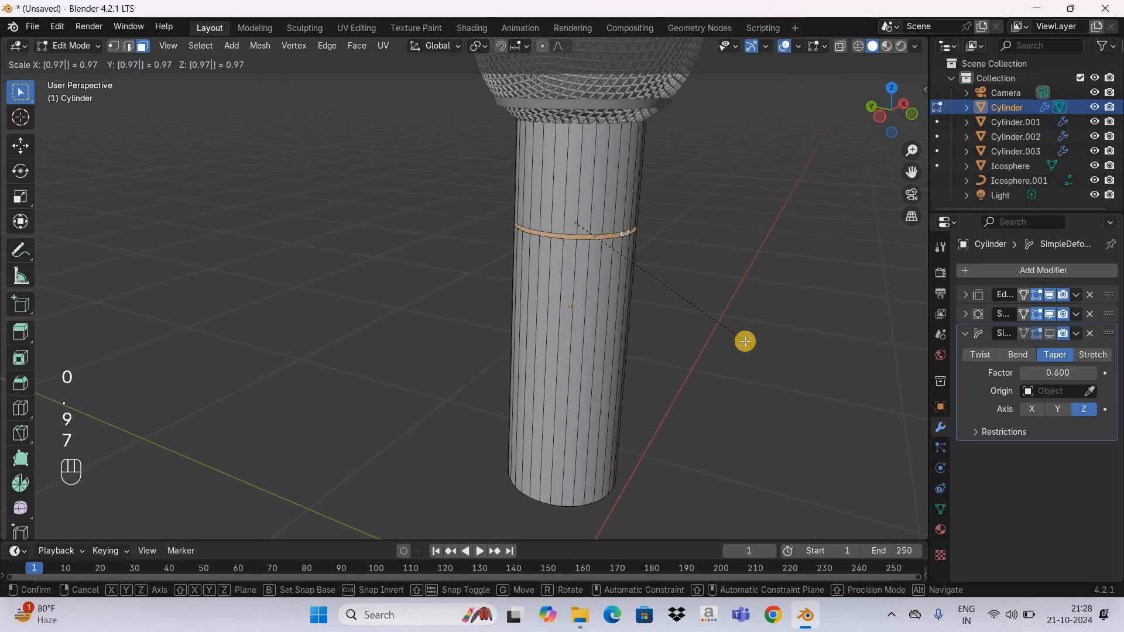
pyautogui.press('Return')
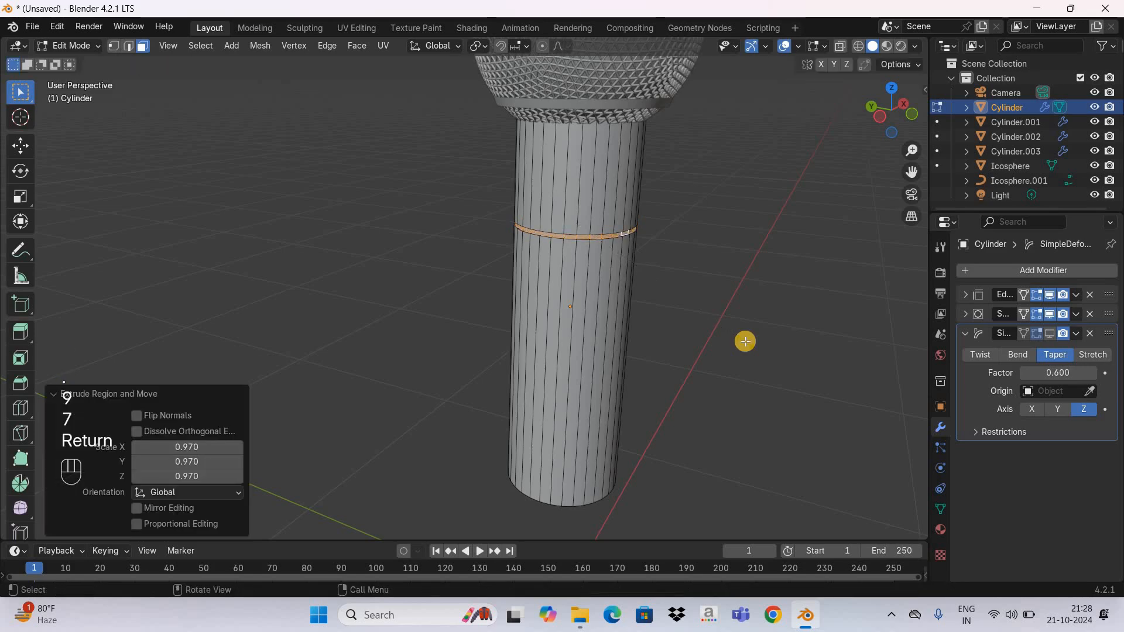
# Select the complete edge loops along the groove's upper and lower outer rims.
pyautogui.click(129, 51)
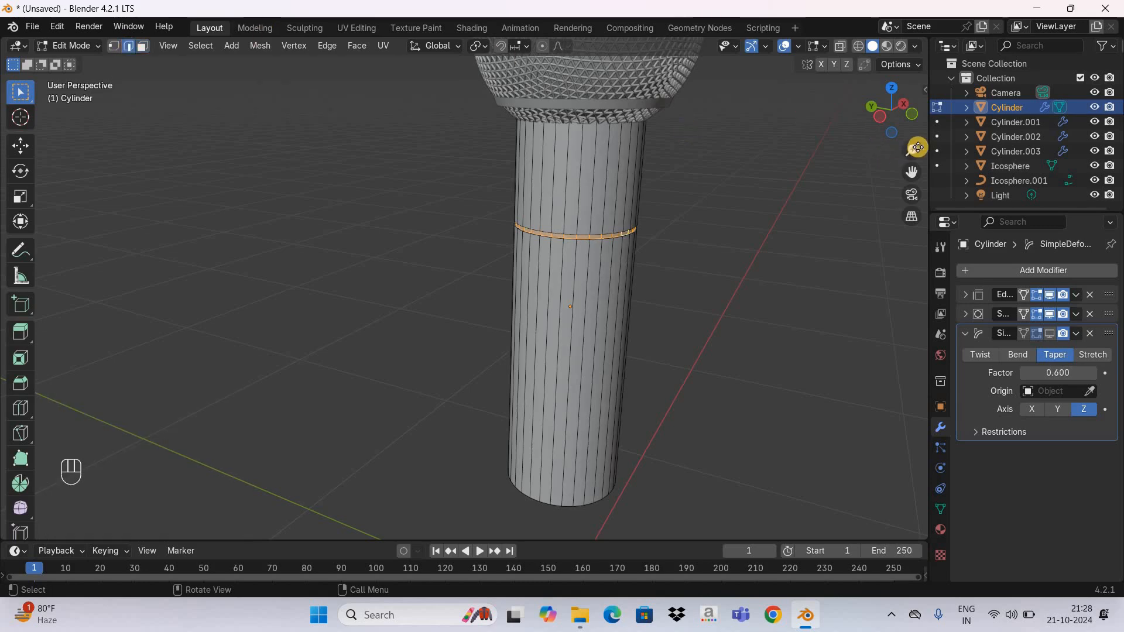
pyautogui.moveTo(917, 147); pyautogui.dragTo(662, 198)
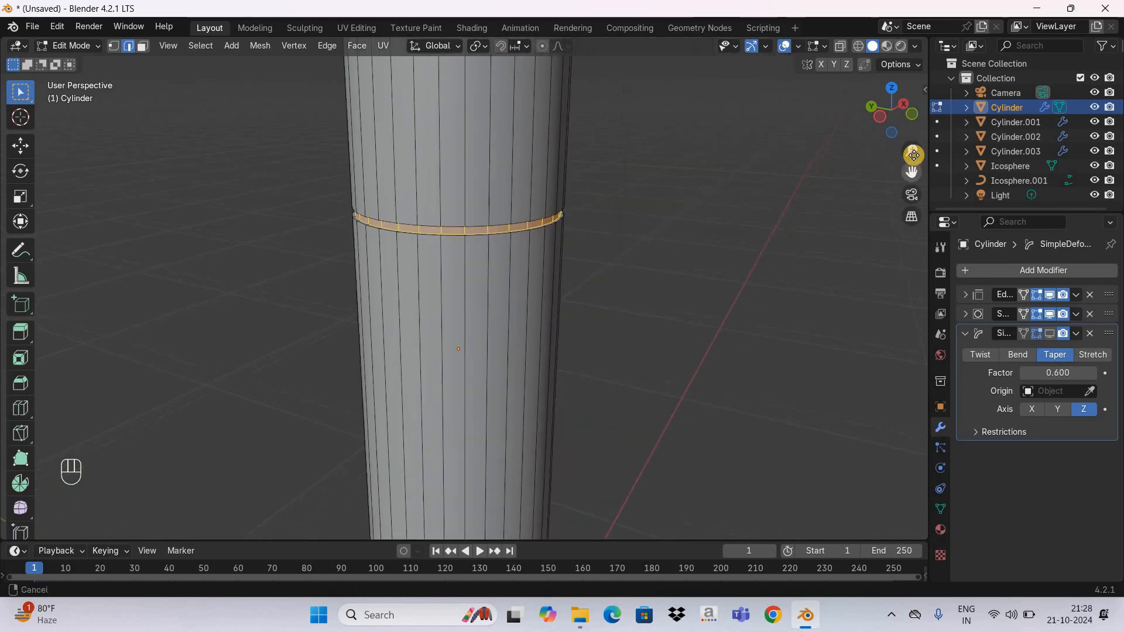
pyautogui.moveTo(912, 151); pyautogui.dragTo(20, 247)
pyautogui.moveTo(915, 172); pyautogui.dragTo(798, 181)
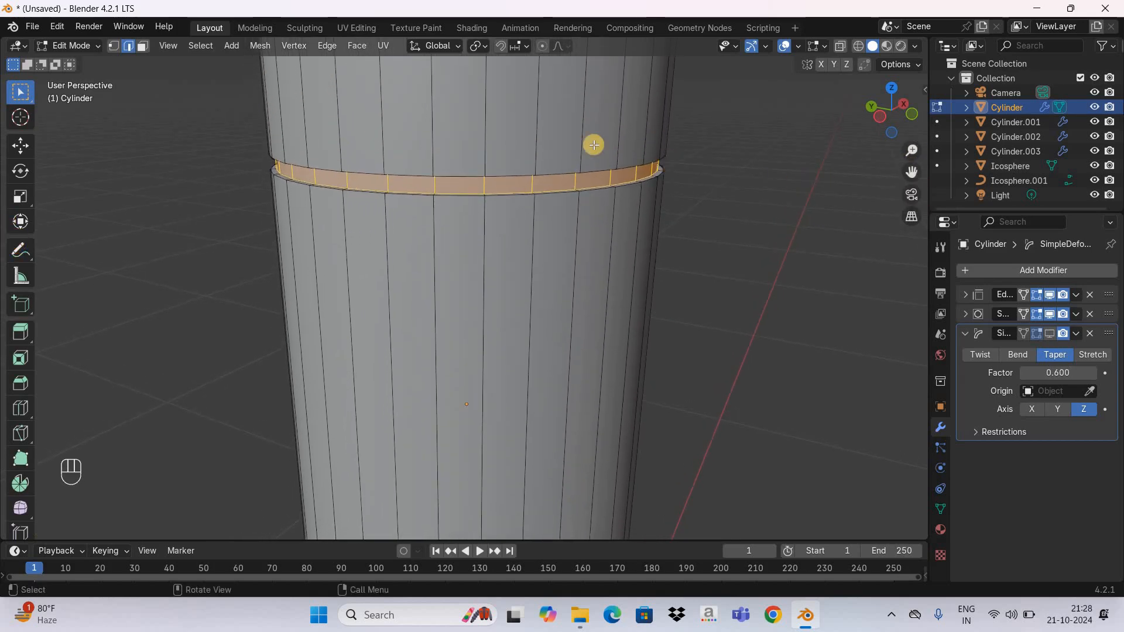
pyautogui.click(493, 158)
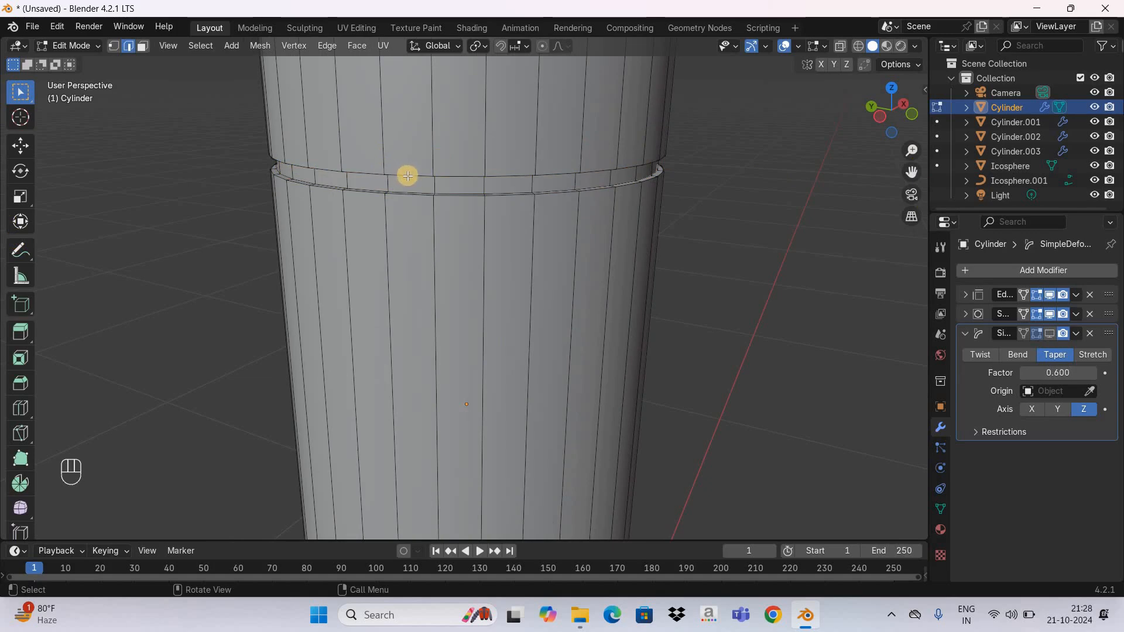
pyautogui.keyDown('shift'); pyautogui.click(442, 176); pyautogui.keyUp('shift')
pyautogui.keyDown('shift'); pyautogui.click(442, 176); pyautogui.keyUp('shift')
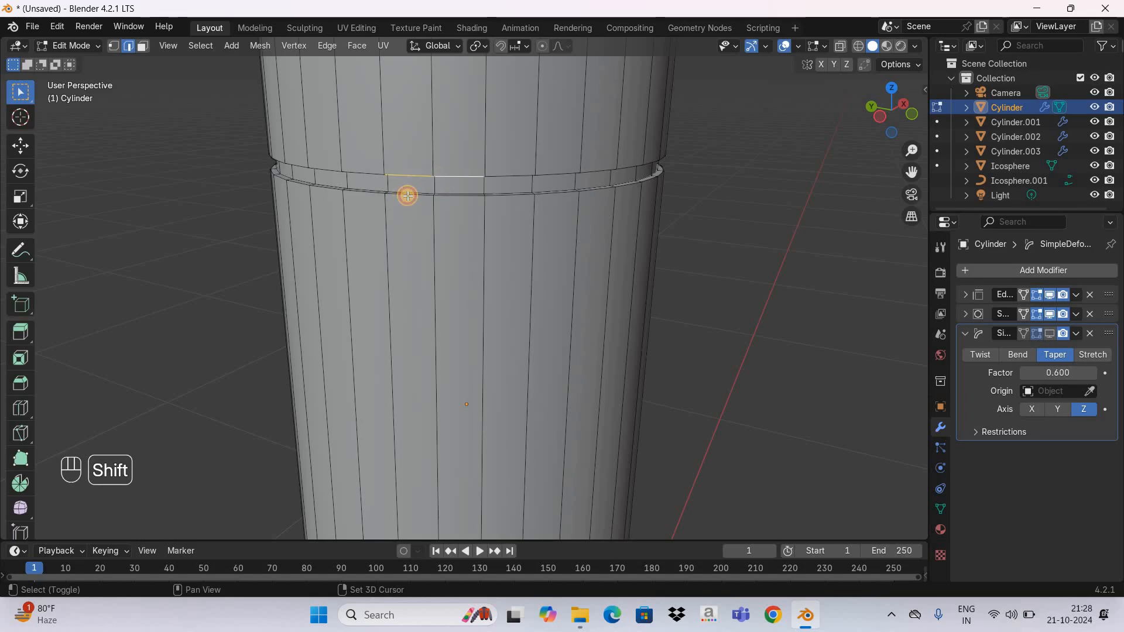
pyautogui.keyDown('shift'); pyautogui.click(430, 196); pyautogui.keyUp('shift')
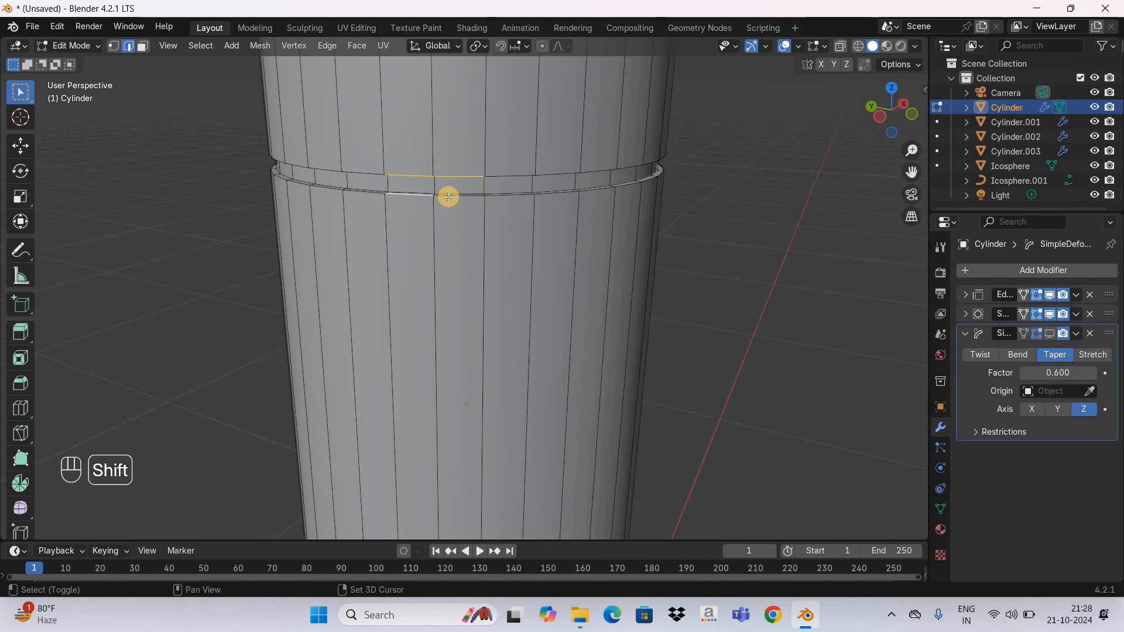
pyautogui.click(200, 46)
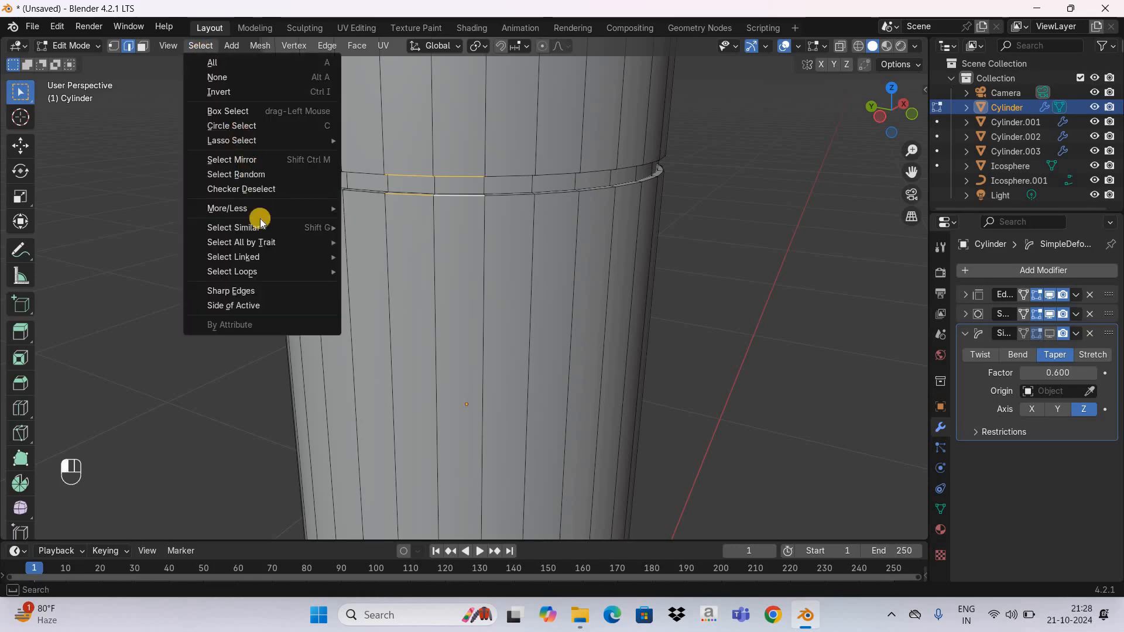
pyautogui.moveTo(293, 272)
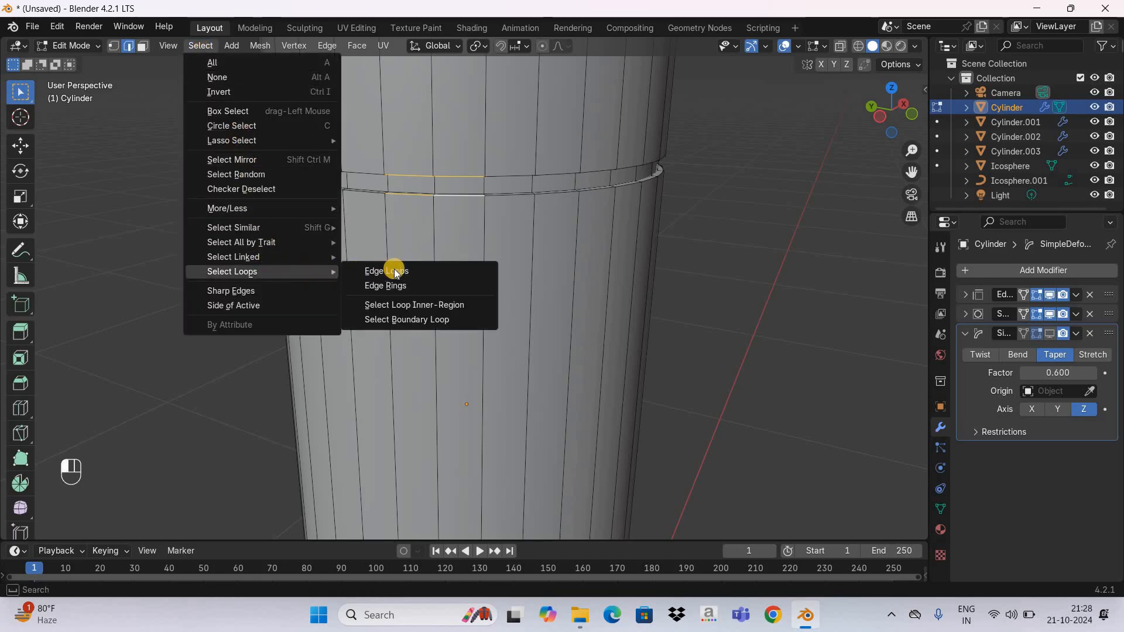
pyautogui.click(434, 271)
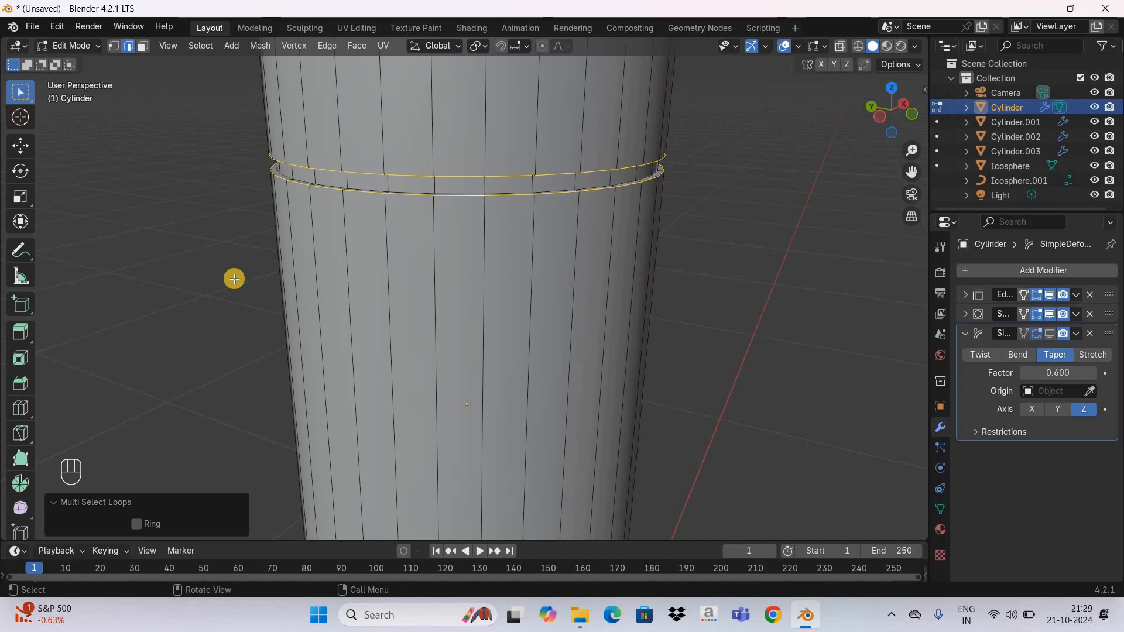
# Bevel the two groove edge loops with a width of 0.01 m and 5 segments.
pyautogui.hotkey('ctrl', 'b')
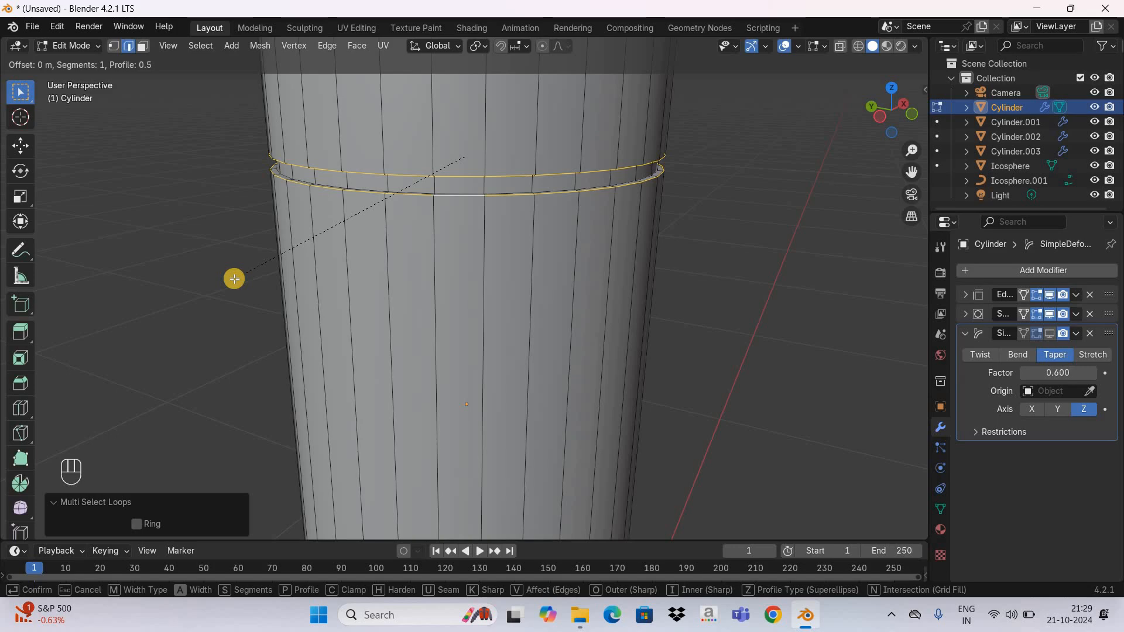
pyautogui.press('Return')
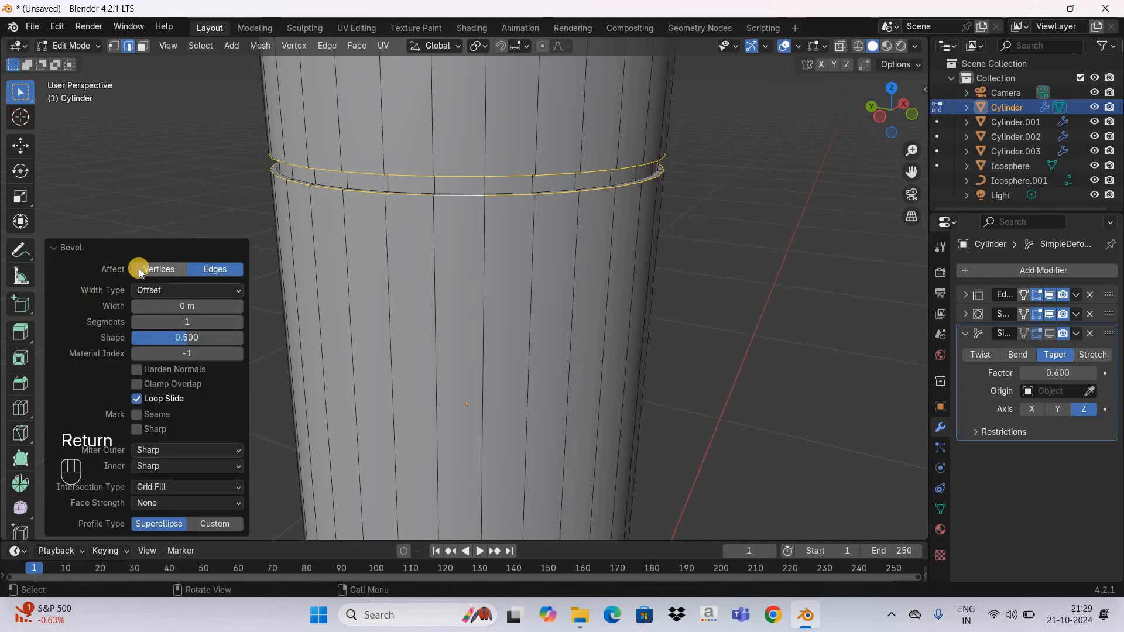
pyautogui.click(184, 307)
pyautogui.write('0.01')
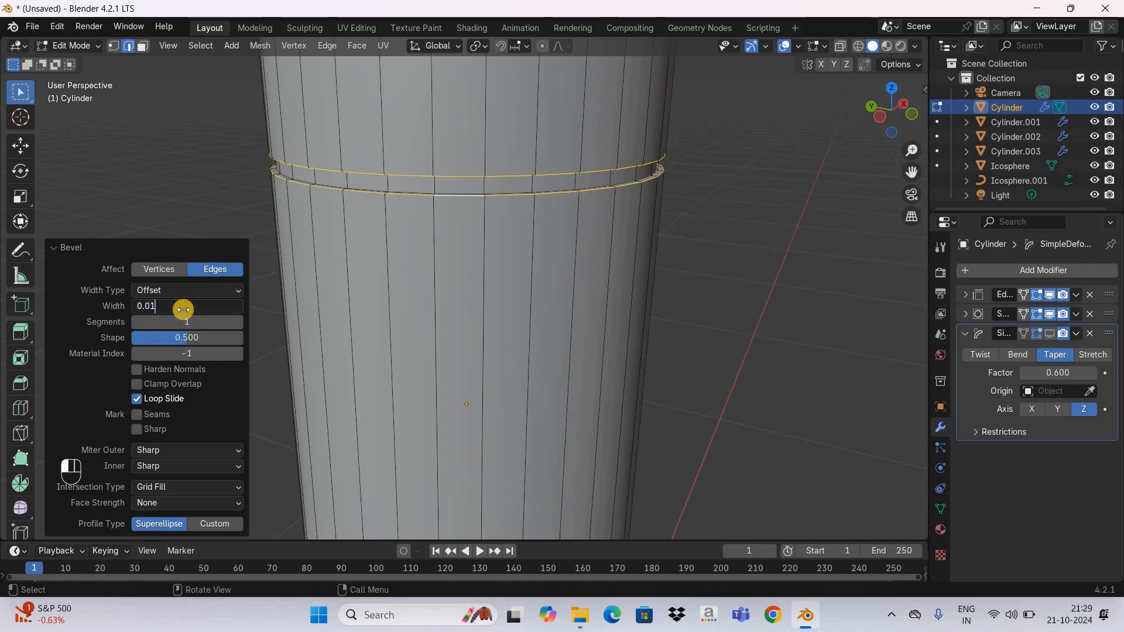
pyautogui.press('Return')
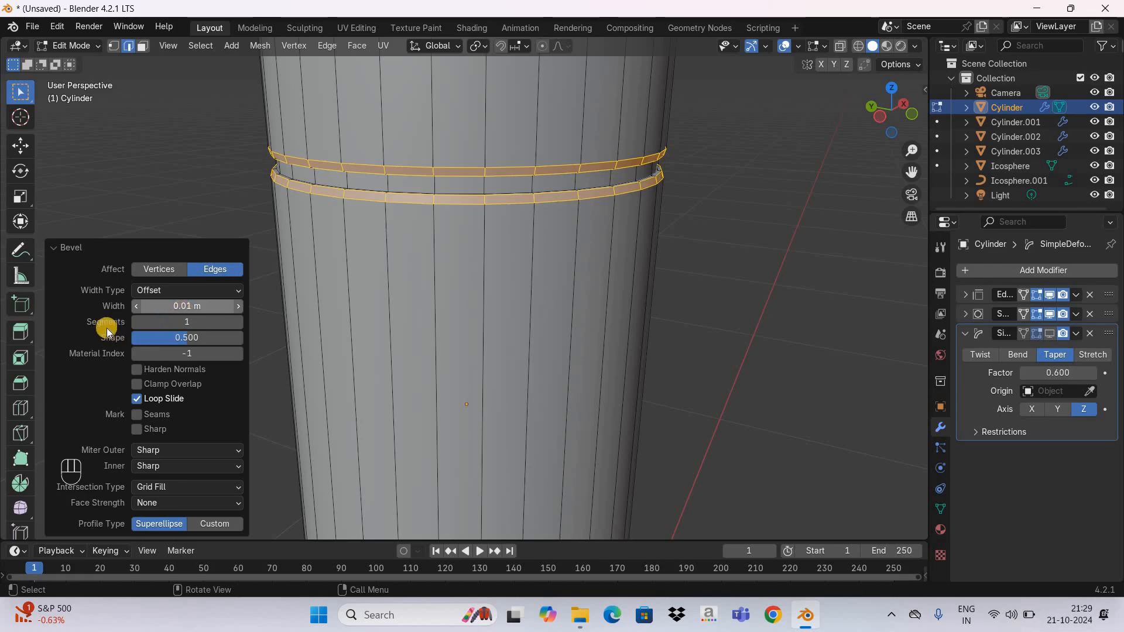
pyautogui.click(180, 328)
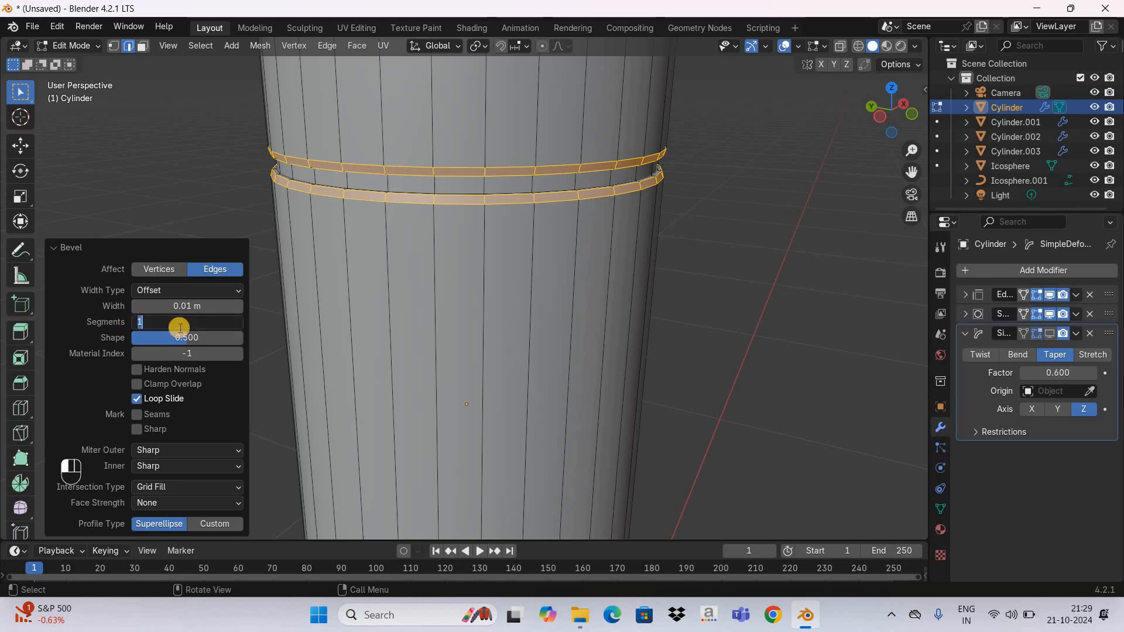
pyautogui.write('5')
pyautogui.press('Return')
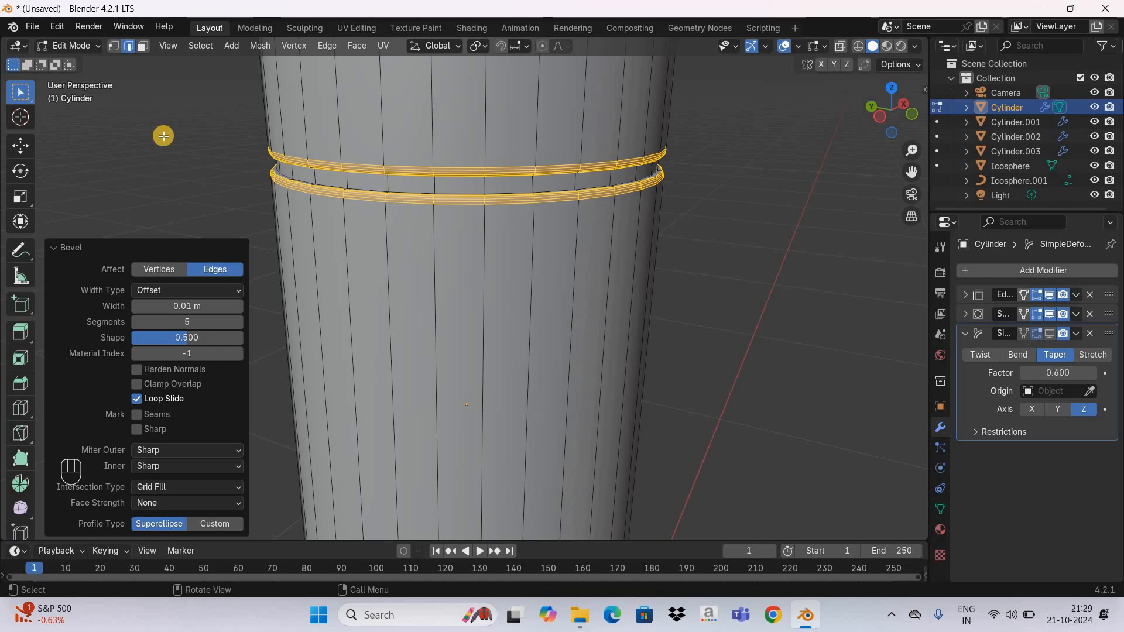
# Delete the flat cap face that closes the lower end of the microphone body.
pyautogui.click(144, 51)
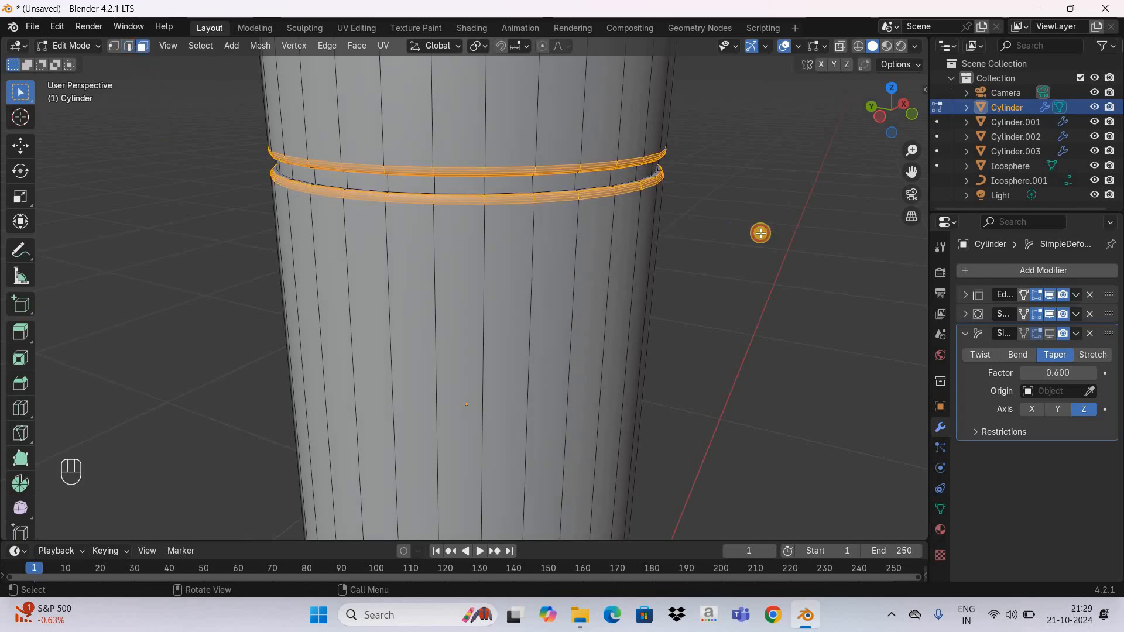
pyautogui.hotkey('alt', 'a')
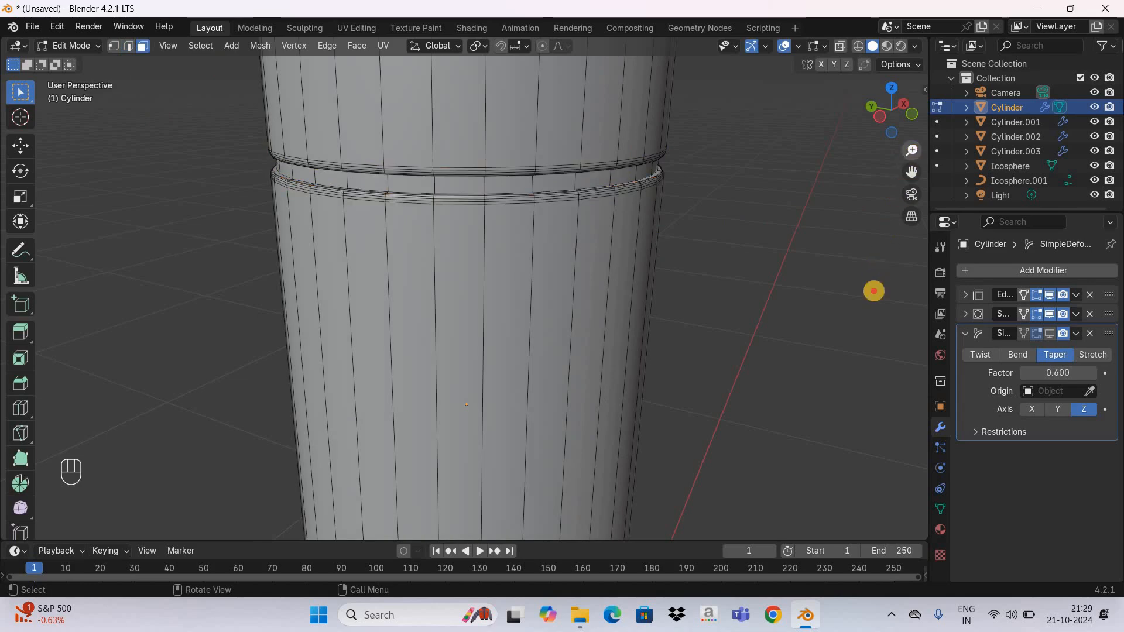
pyautogui.keyDown('ctrl'); pyautogui.moveTo(874, 291); pyautogui.dragTo(907, 126, button='middle'); pyautogui.keyUp('ctrl')
pyautogui.moveTo(893, 111); pyautogui.dragTo(500, 372)
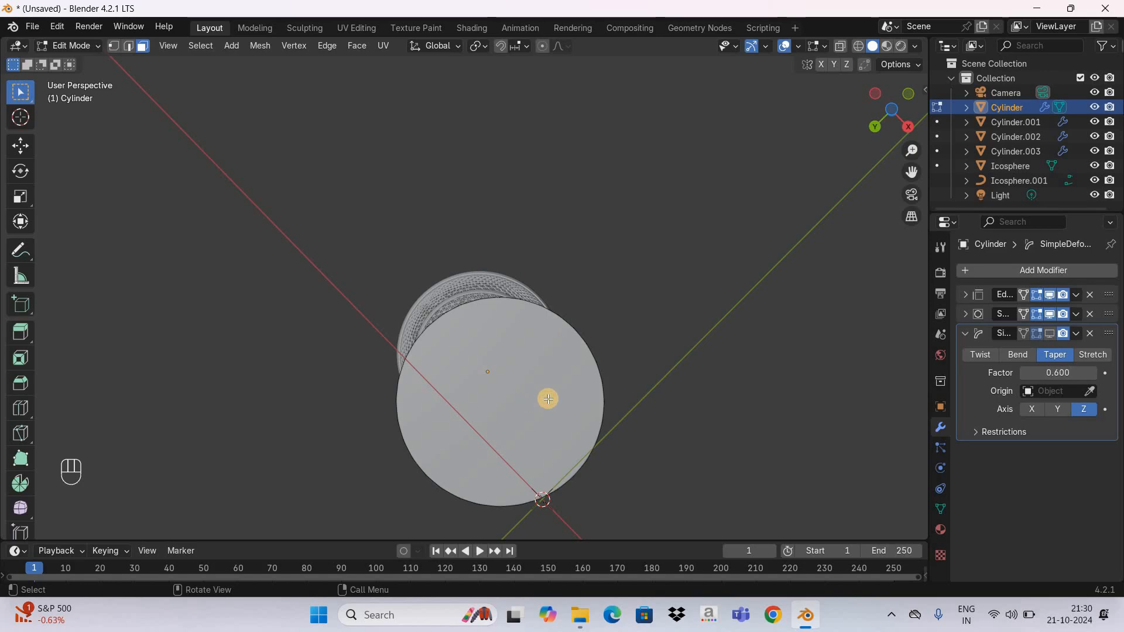
pyautogui.press('a')
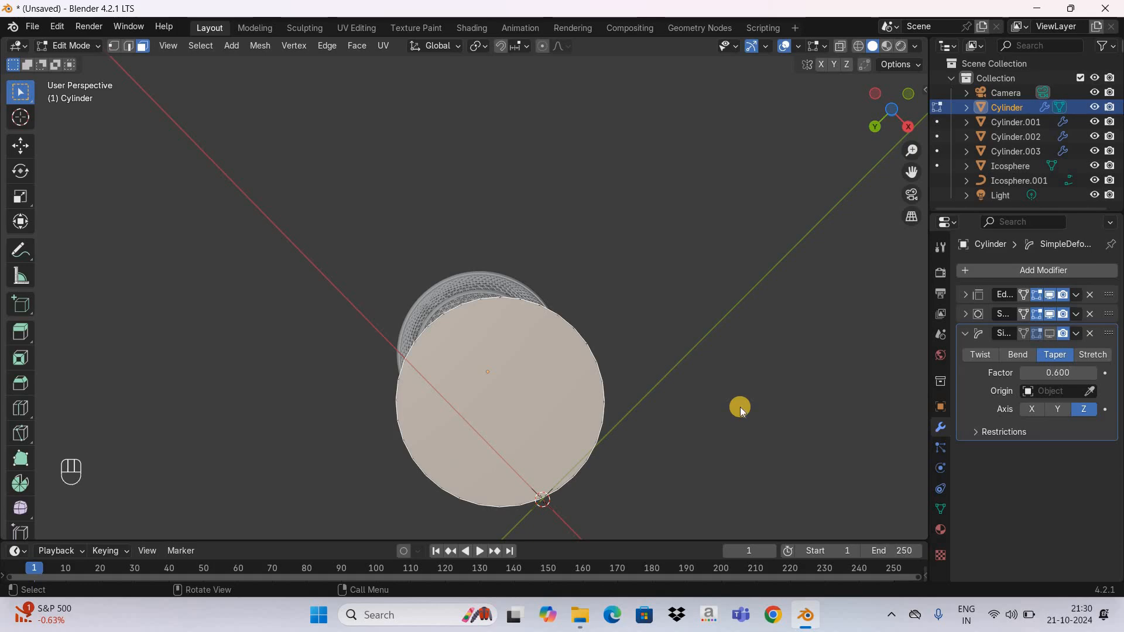
pyautogui.press('x')
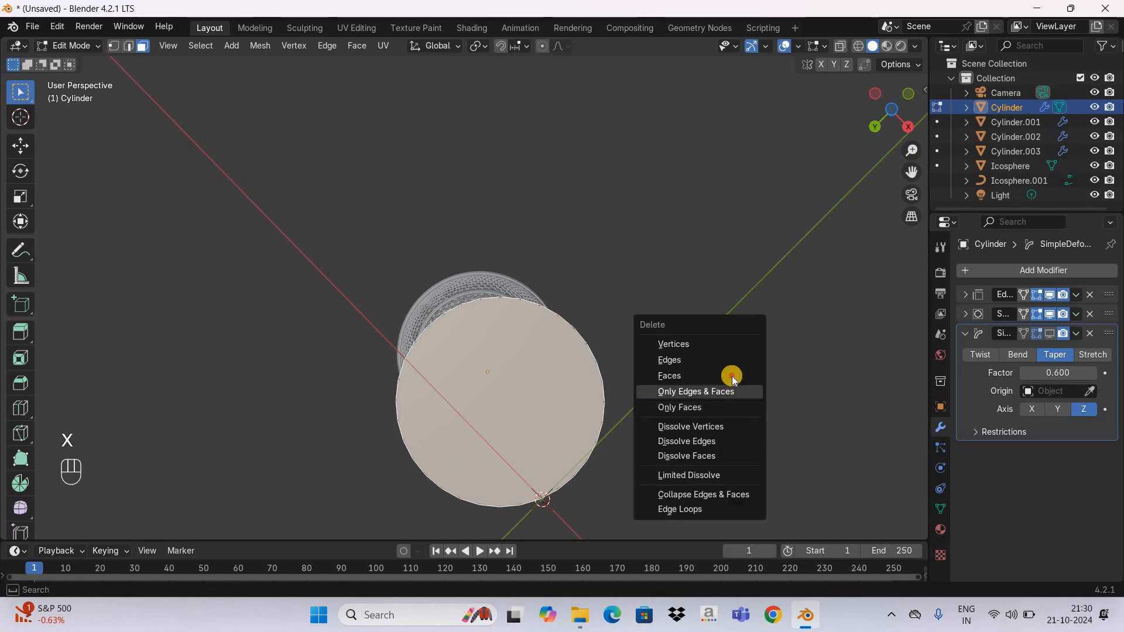
pyautogui.click(730, 376)
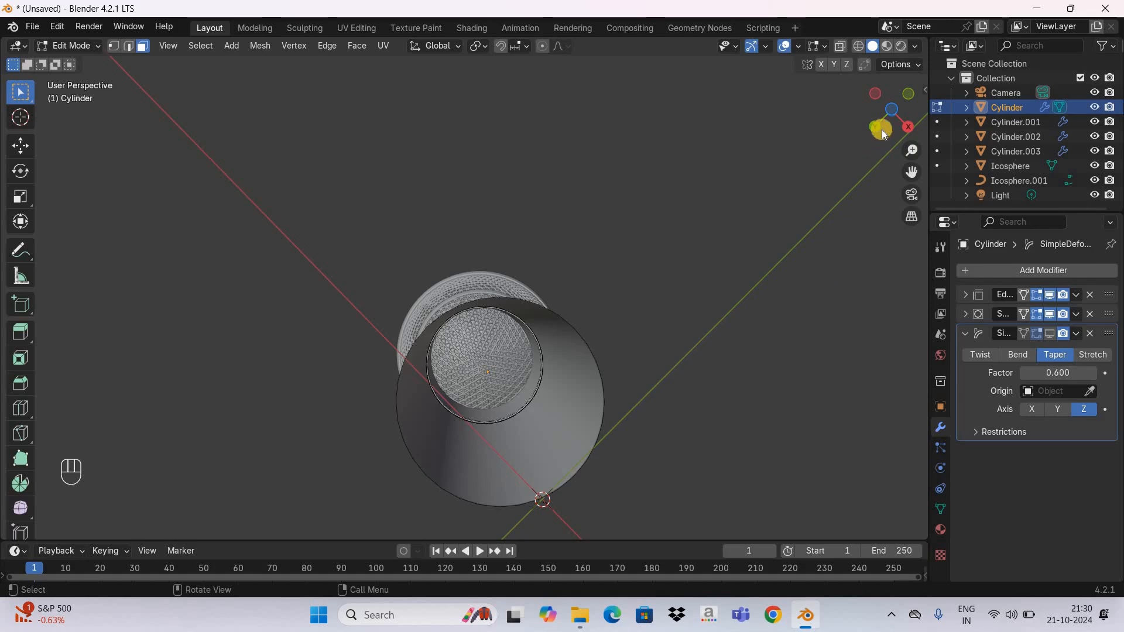
# Extrude the open bottom rim's vertices and scale the extrusion to 0.1 to rebuild the body's end cap as a ring of faces.
pyautogui.moveTo(884, 115); pyautogui.dragTo(628, 353)
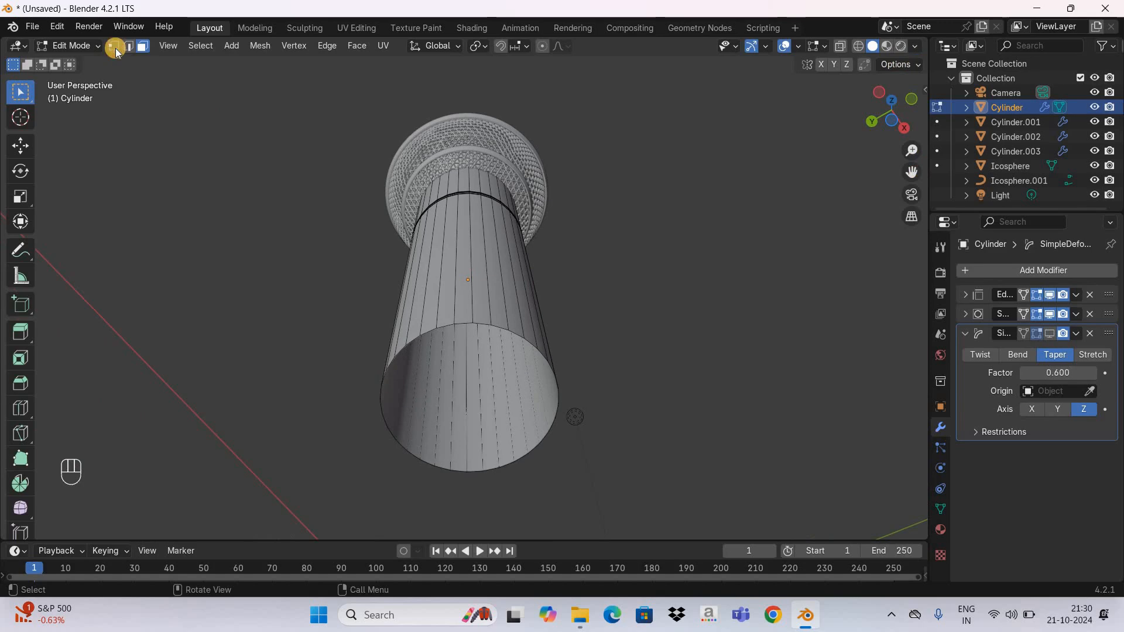
pyautogui.press('1')
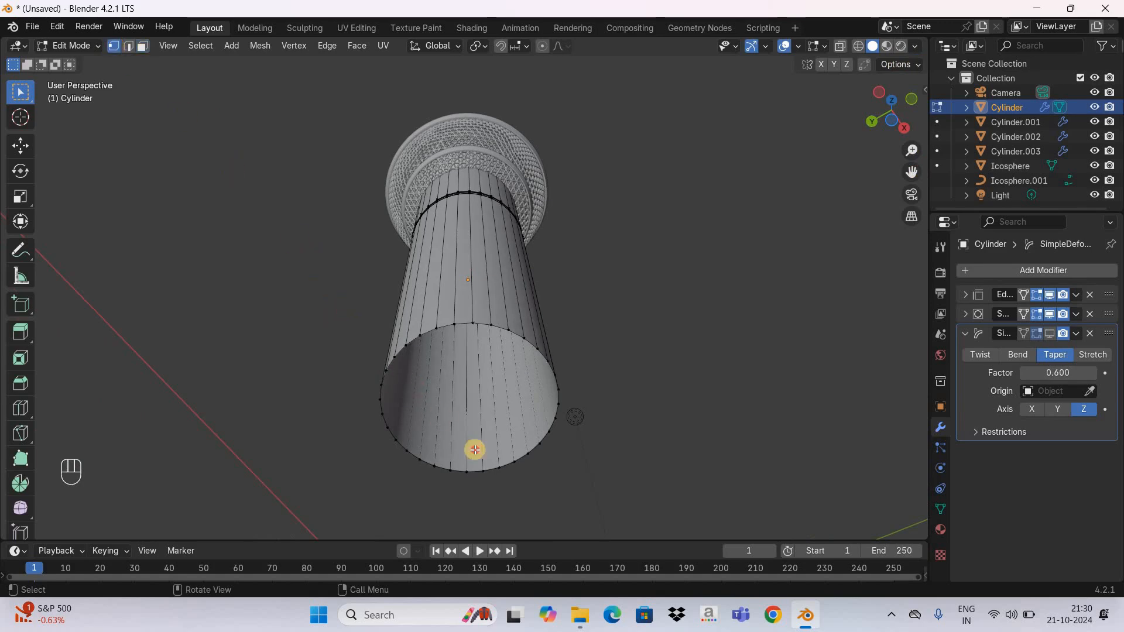
pyautogui.moveTo(348, 307); pyautogui.dragTo(563, 508)
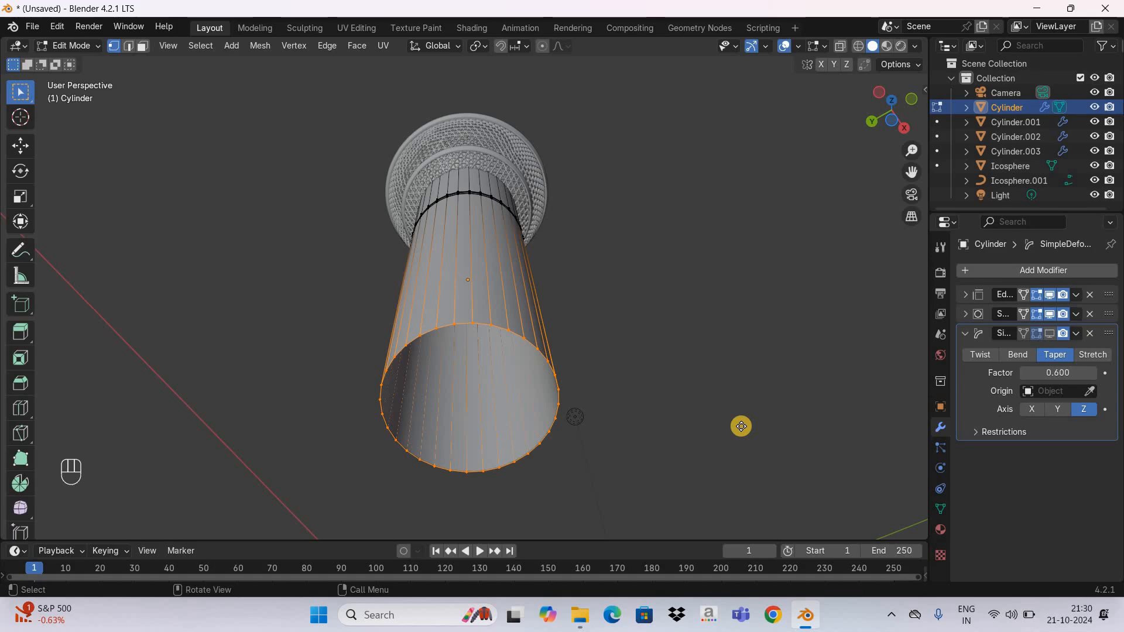
pyautogui.press('e')
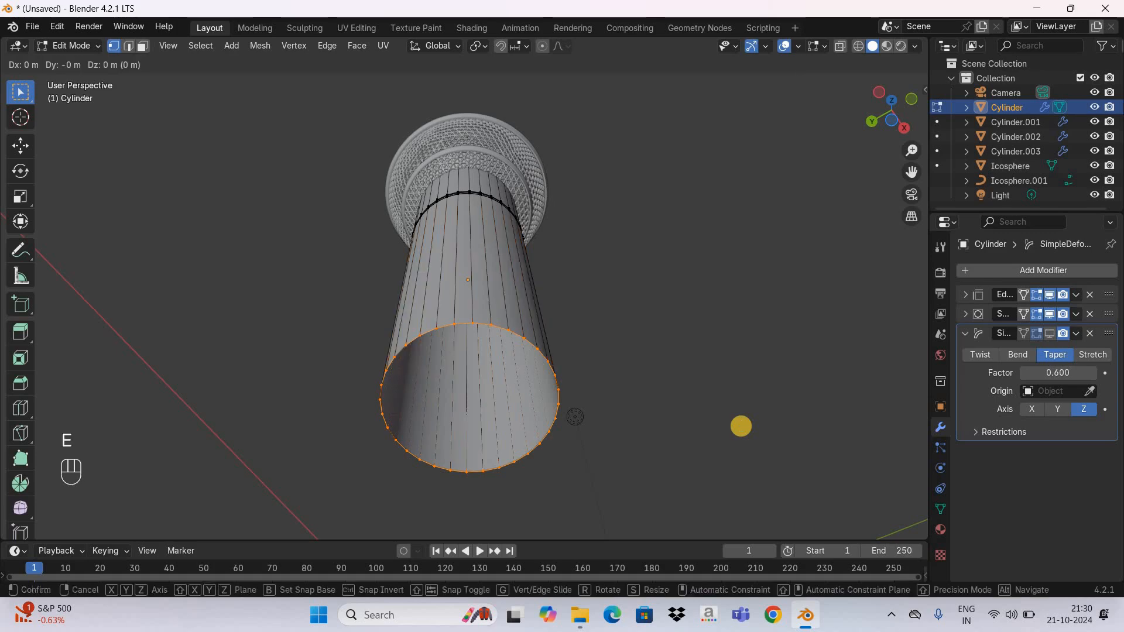
pyautogui.press('s')
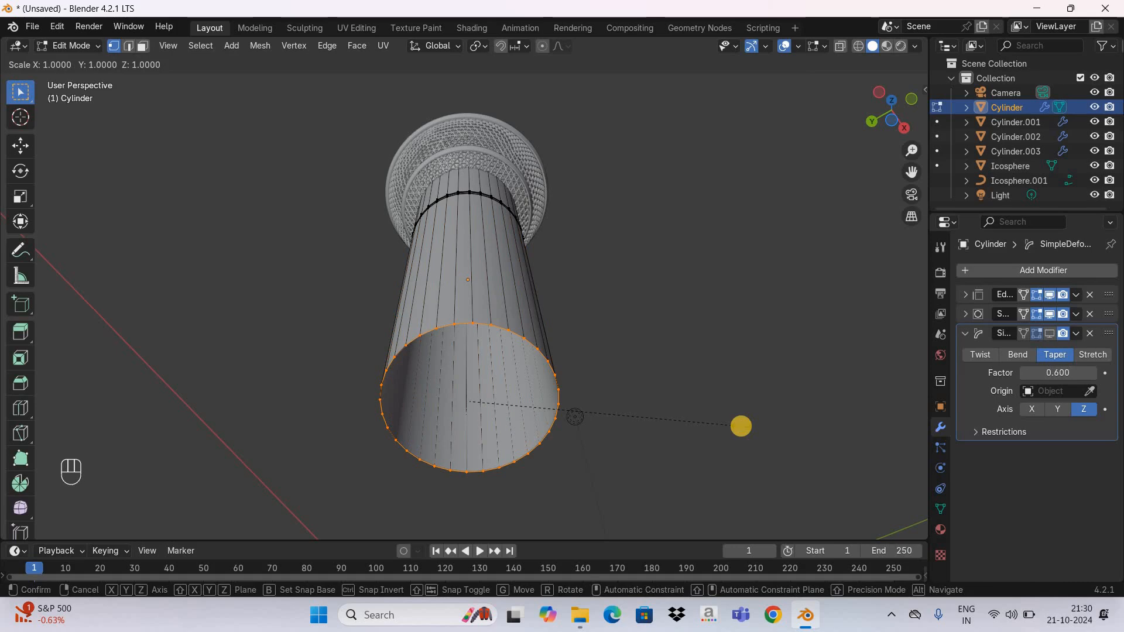
pyautogui.write('0.1')
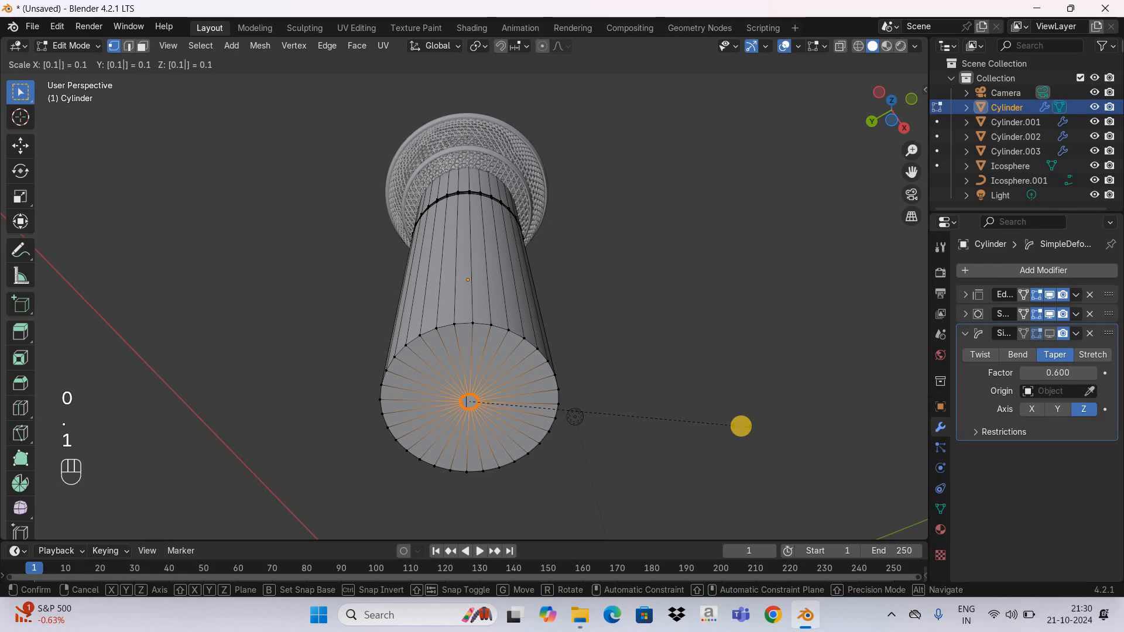
pyautogui.press('Return')
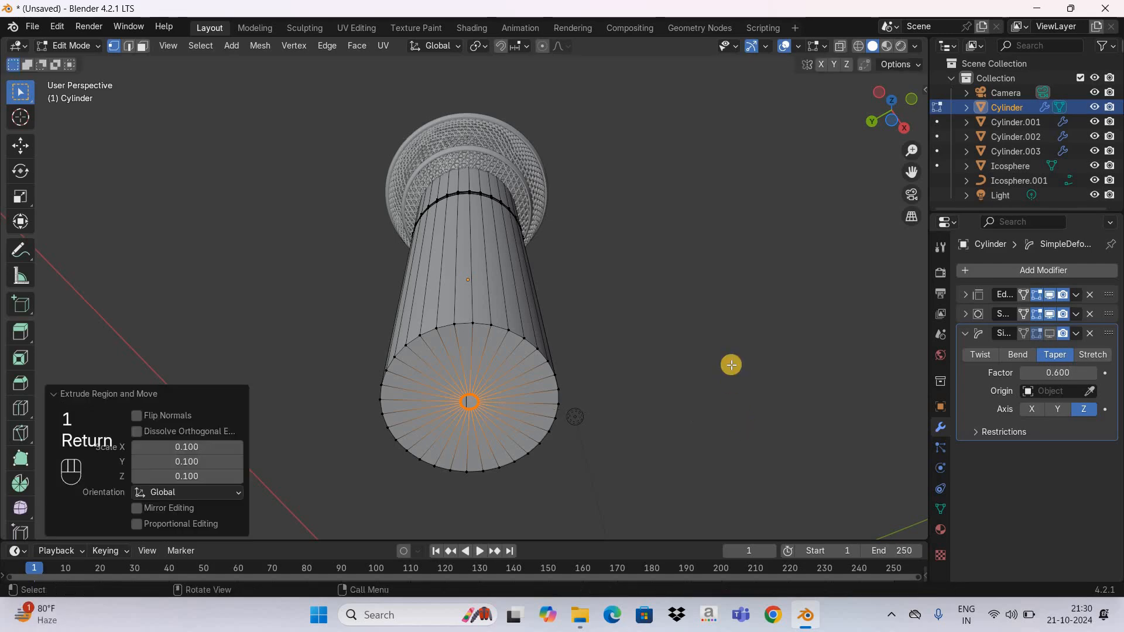
pyautogui.click(502, 399)
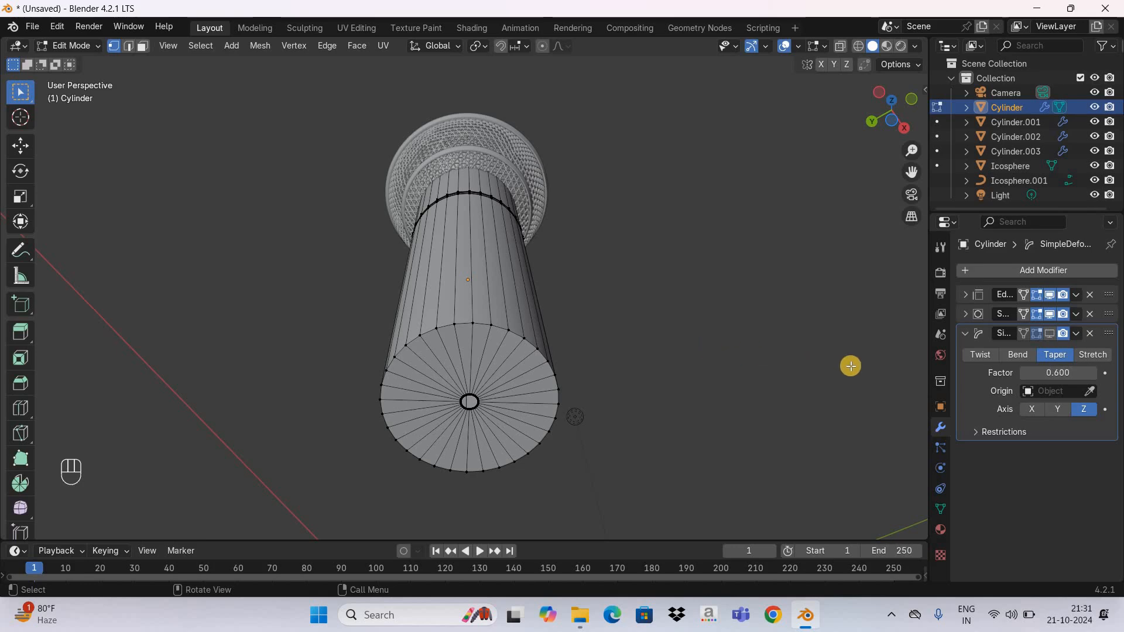
# Turn the Taper modifier's viewport display back on and show the whole microphone in Object Mode with Material Preview shading.
pyautogui.click(1050, 334)
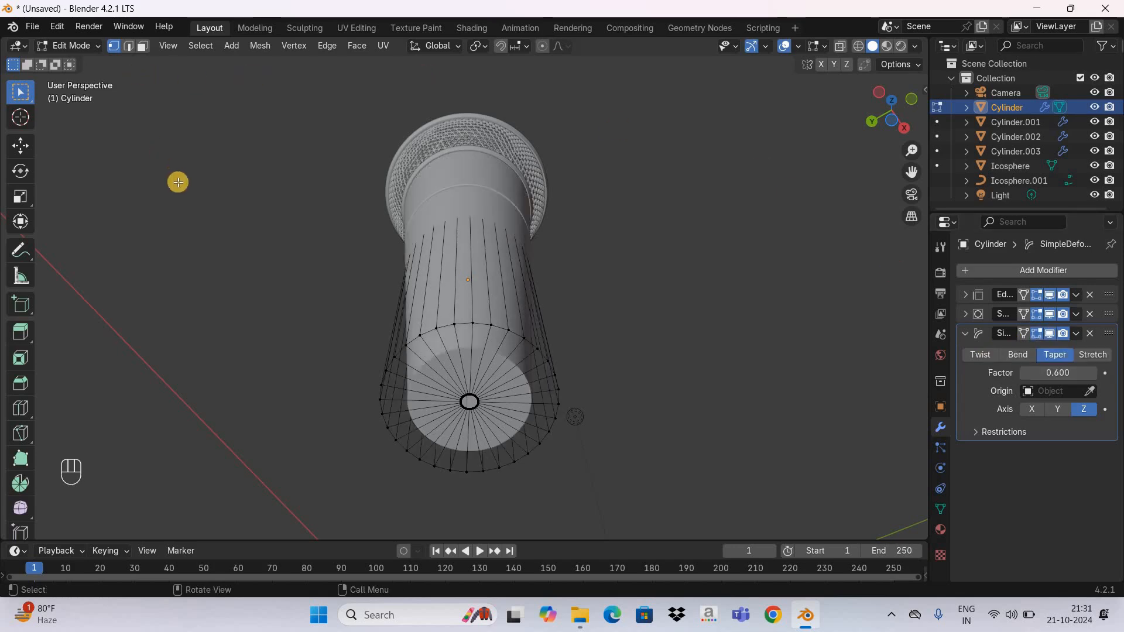
pyautogui.press('Tab')
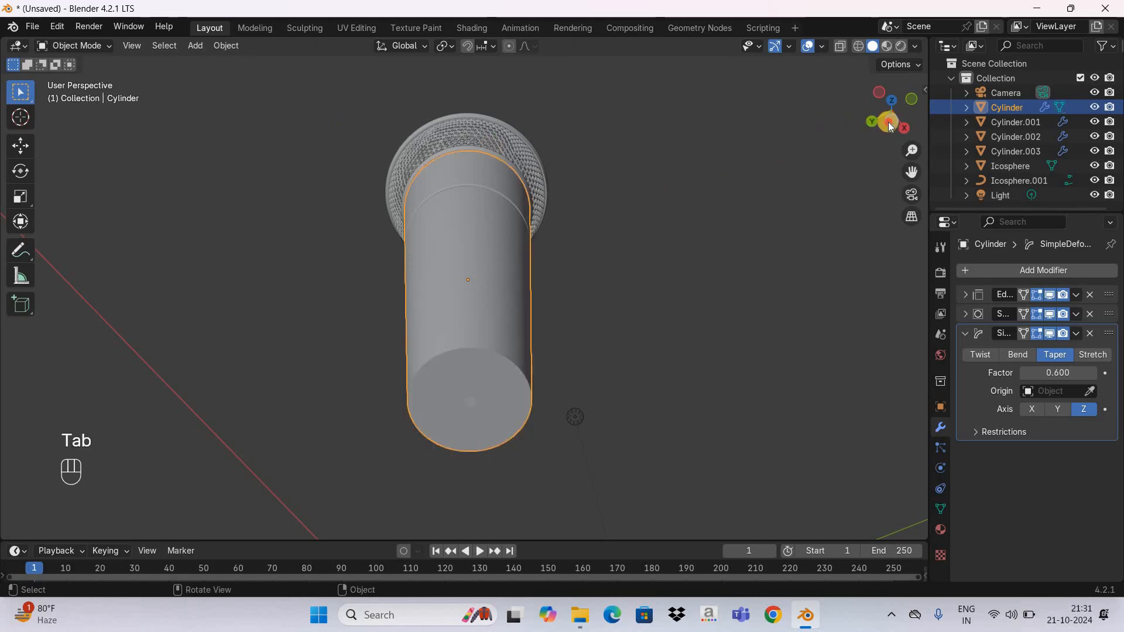
pyautogui.moveTo(877, 80); pyautogui.dragTo(748, 242)
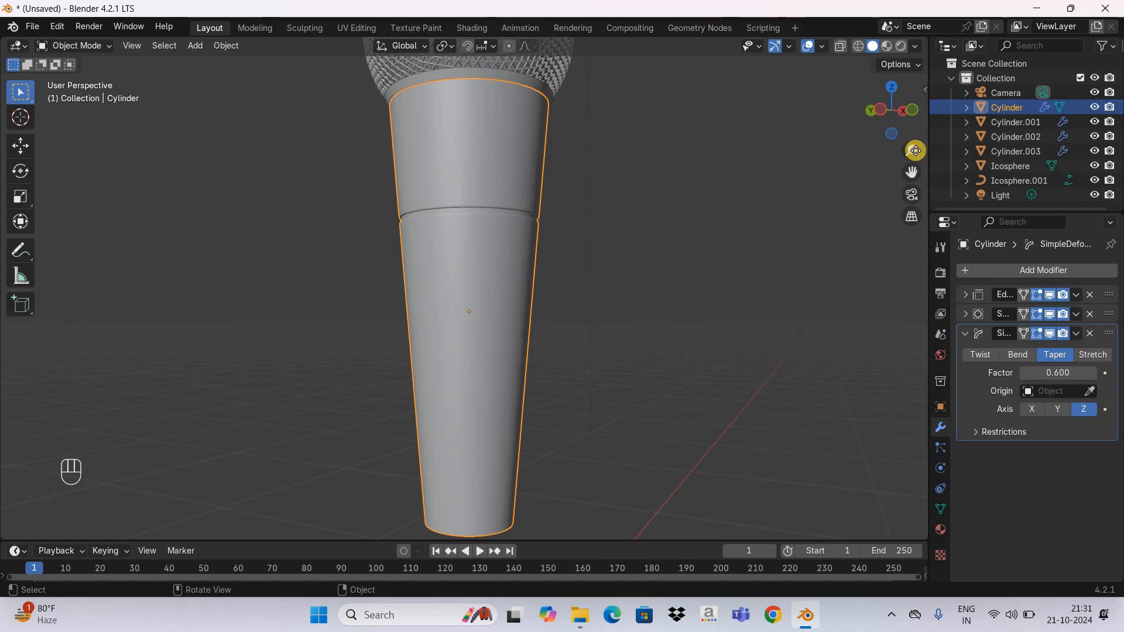
pyautogui.moveTo(912, 160); pyautogui.dragTo(894, 250)
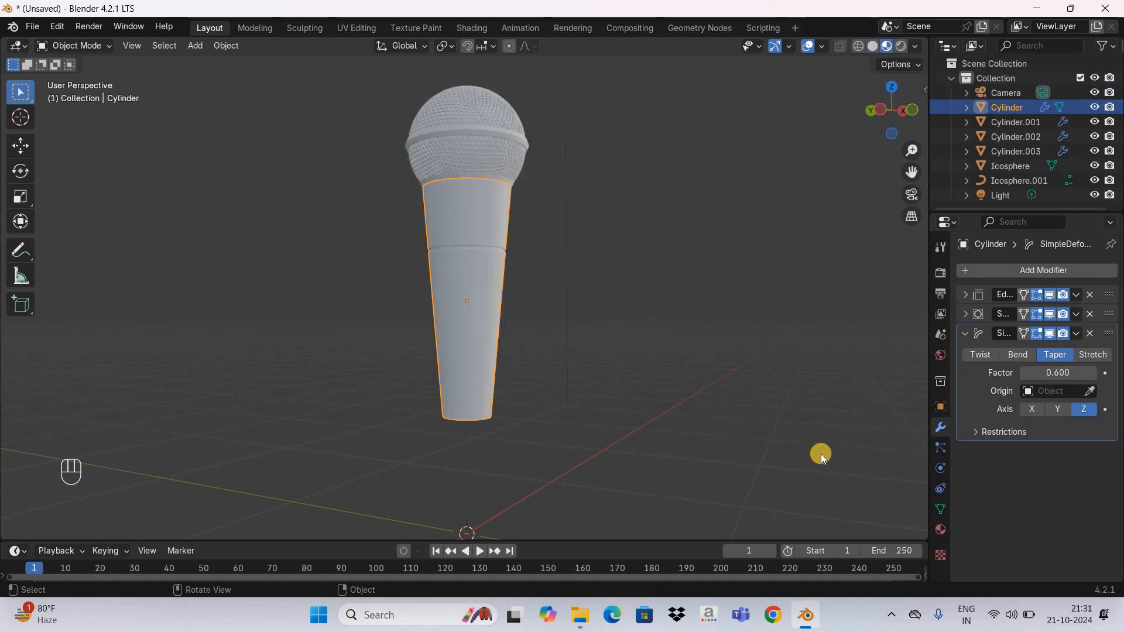
# Give the microphone body a new material with a black base colour, setting the HSV Value to 0.
pyautogui.click(939, 530)
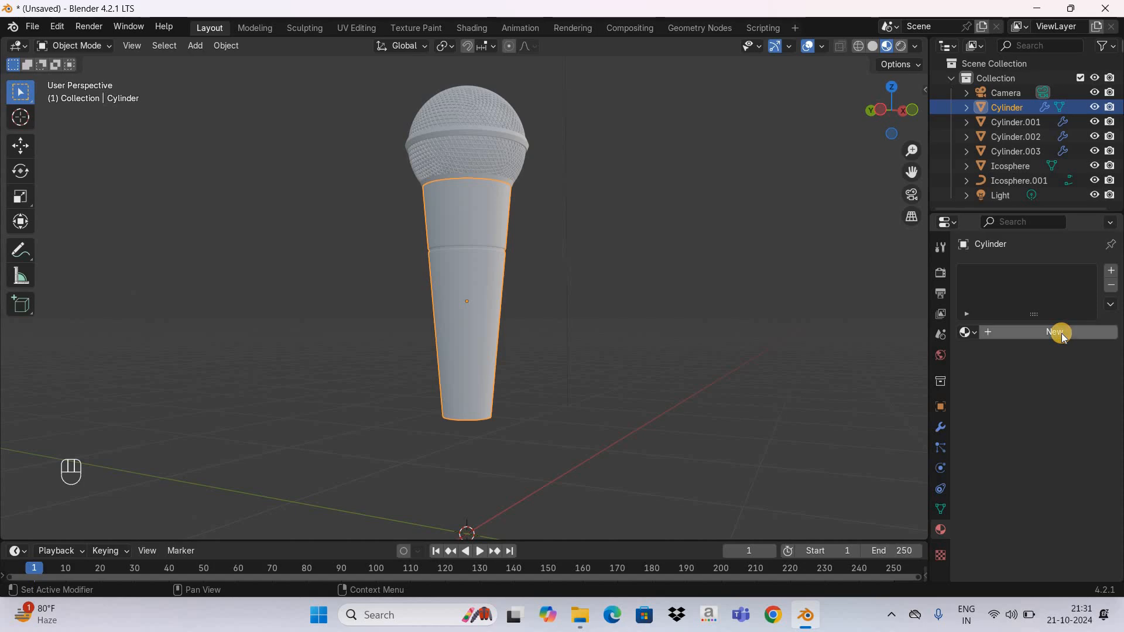
pyautogui.click(1061, 332)
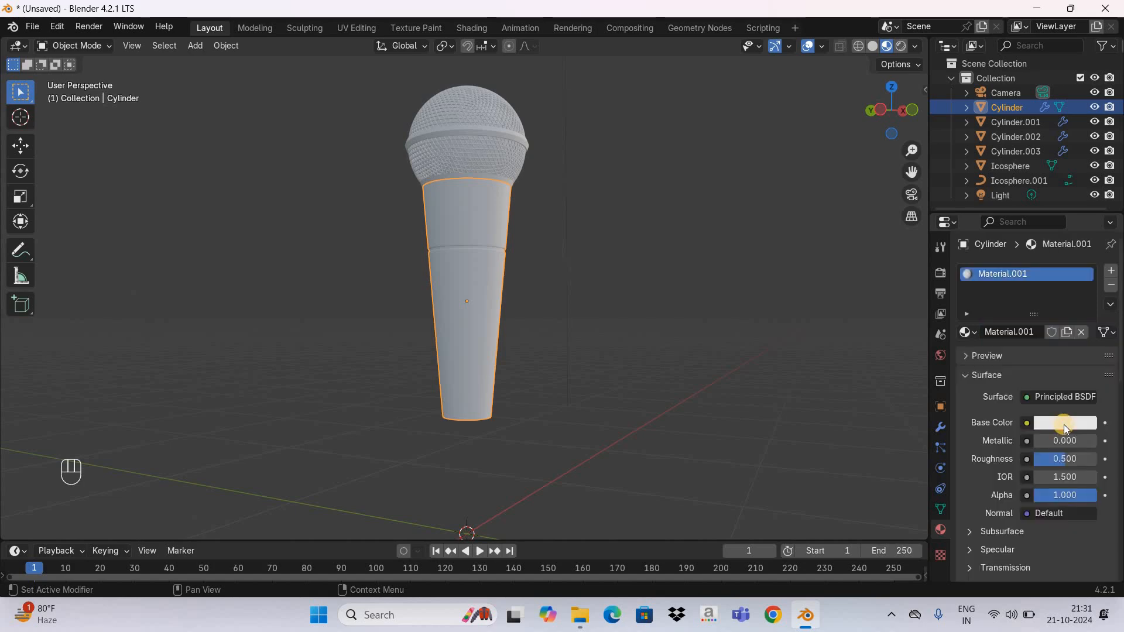
pyautogui.click(1064, 424)
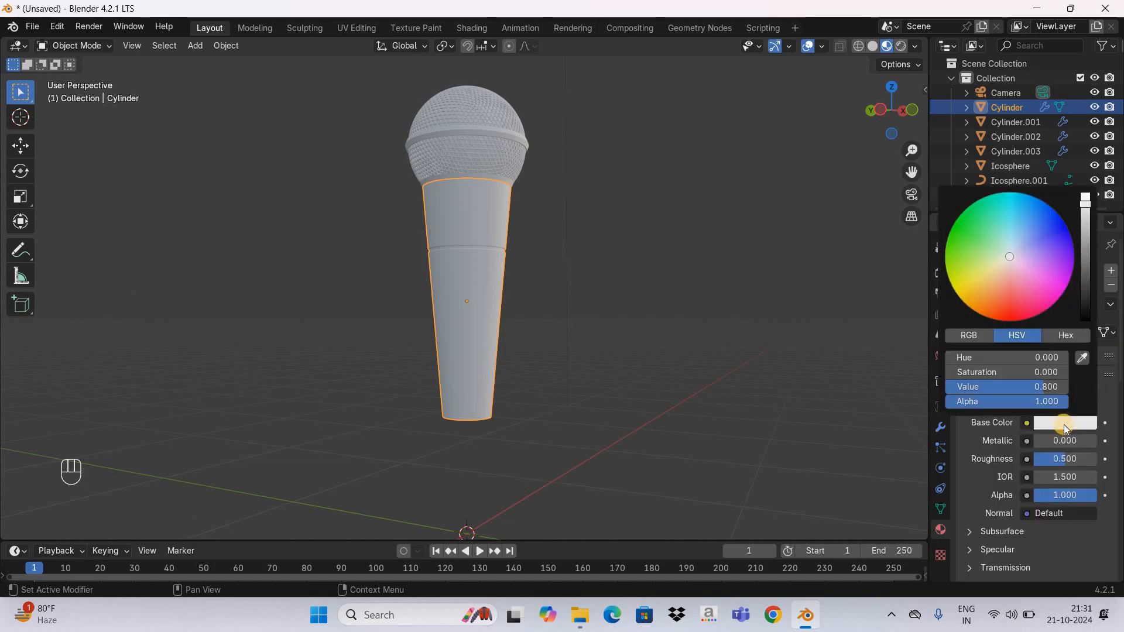
pyautogui.doubleClick(1041, 386)
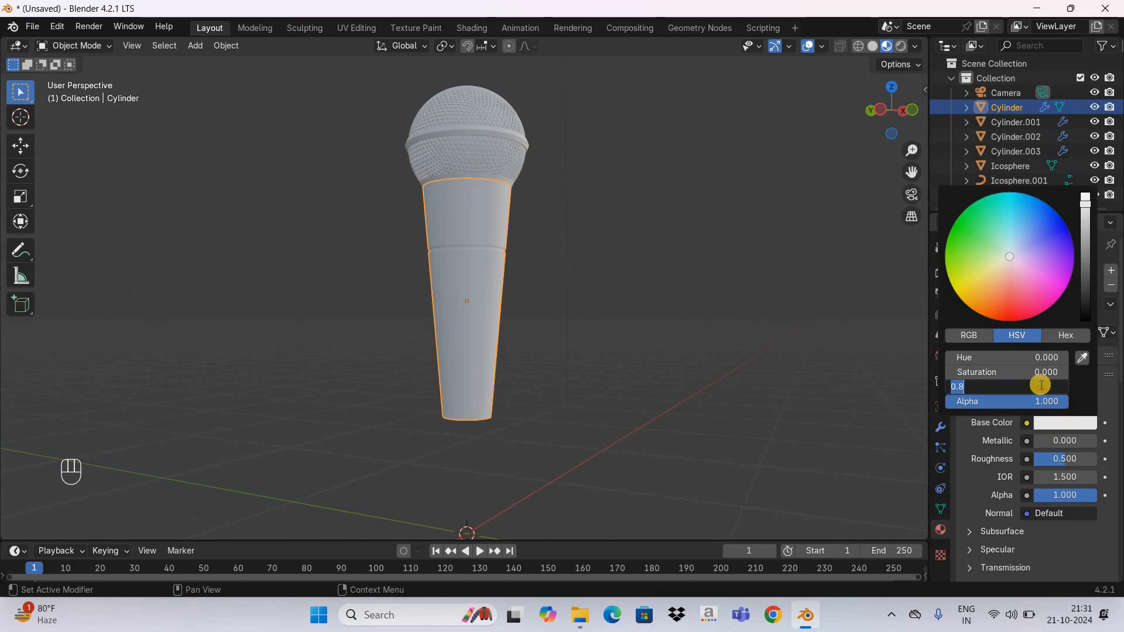
pyautogui.write('0')
pyautogui.press('Return')
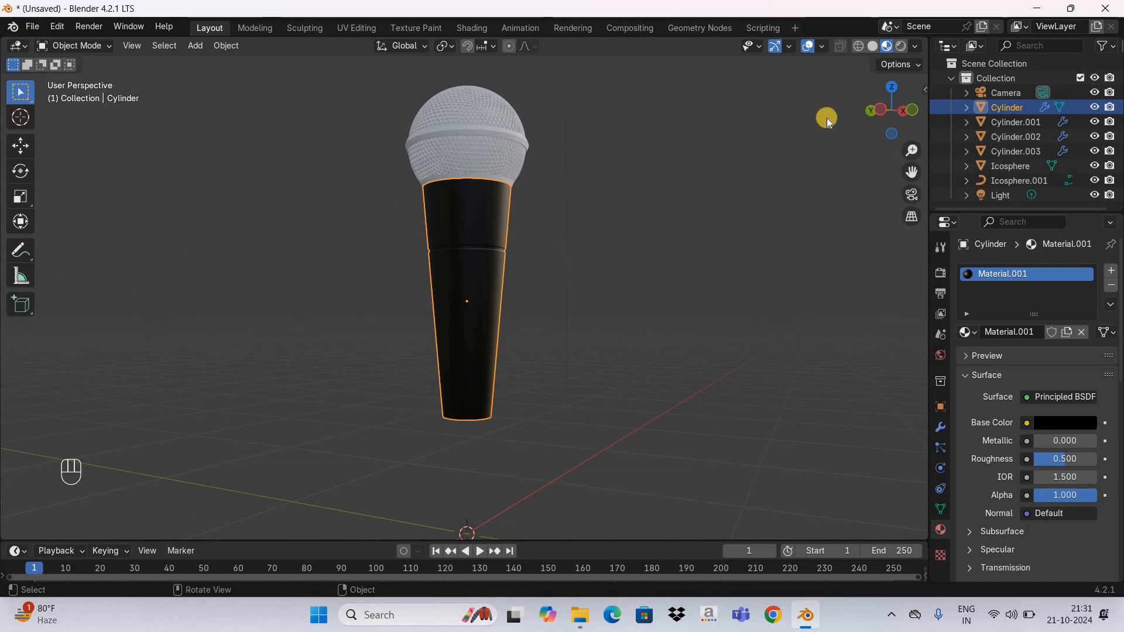
# Add a new material to the inner Icosphere of the head and set its base colour Value to 0.
pyautogui.click(1011, 165)
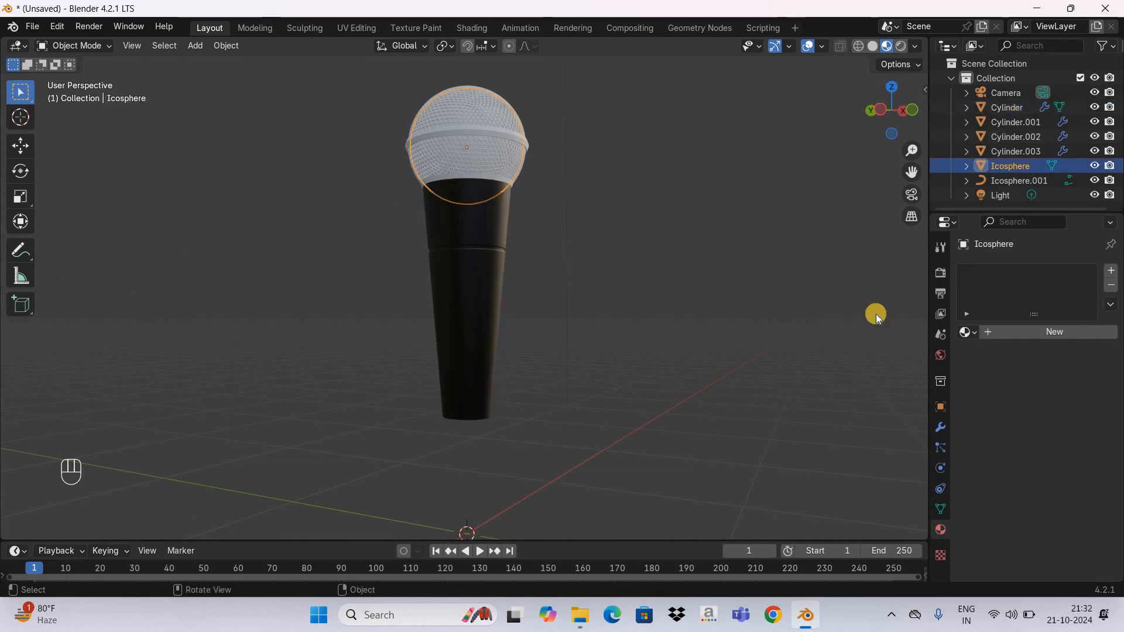
pyautogui.click(1049, 336)
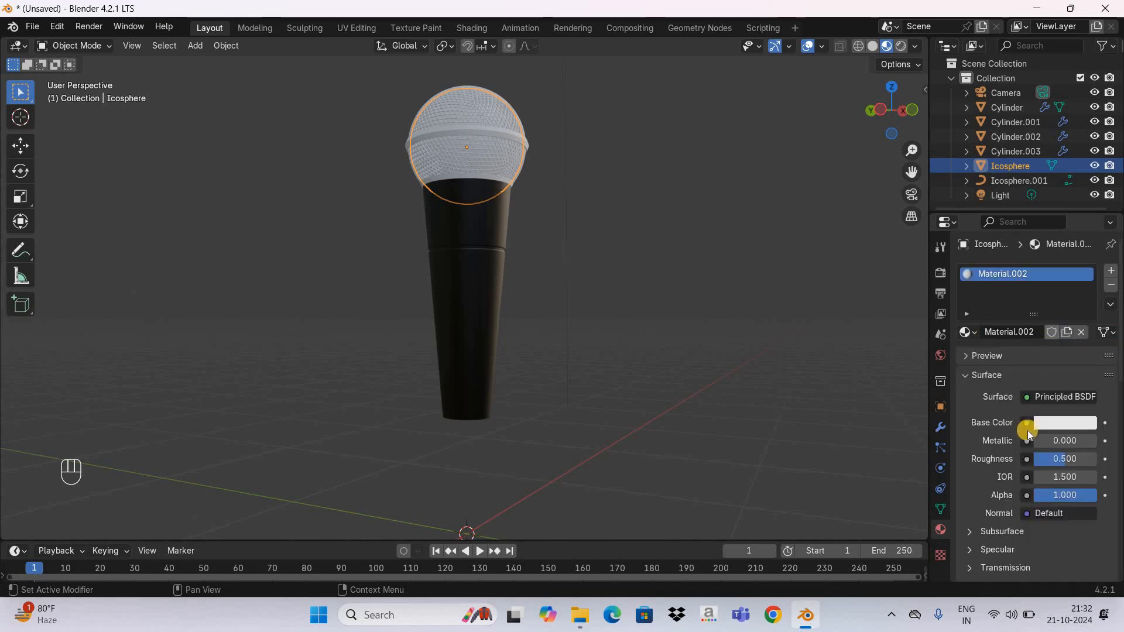
pyautogui.click(1062, 424)
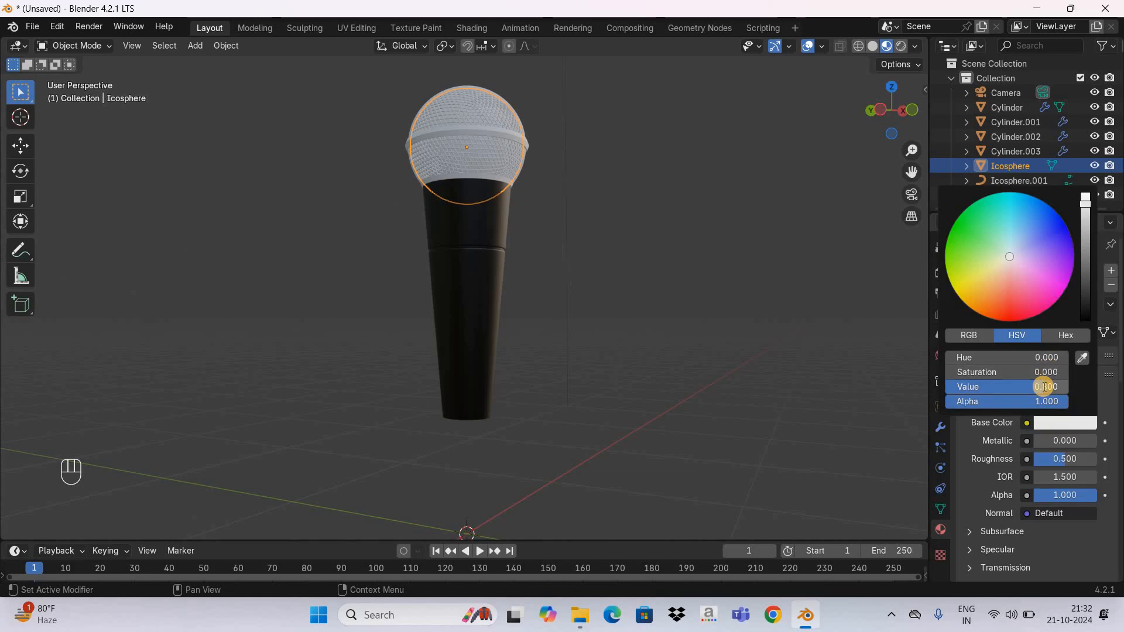
pyautogui.click(1045, 386)
pyautogui.write('0')
pyautogui.press('Return')
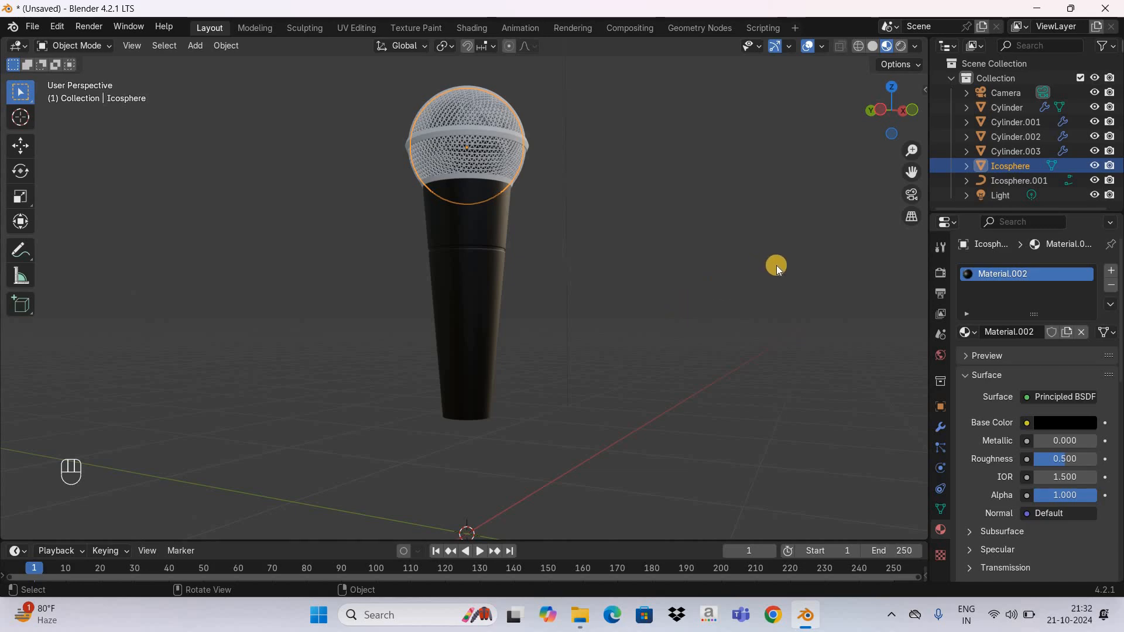
# Add a new material to the wire mesh Icosphere.001 and set its base colour Value to 0.02.
pyautogui.click(1013, 182)
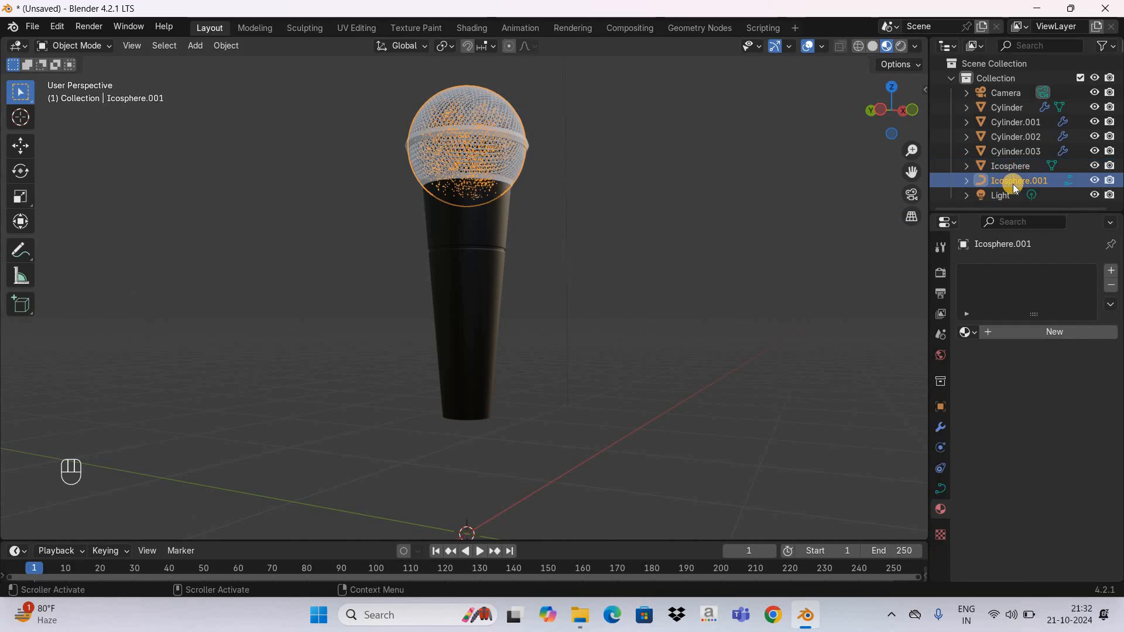
pyautogui.click(1038, 332)
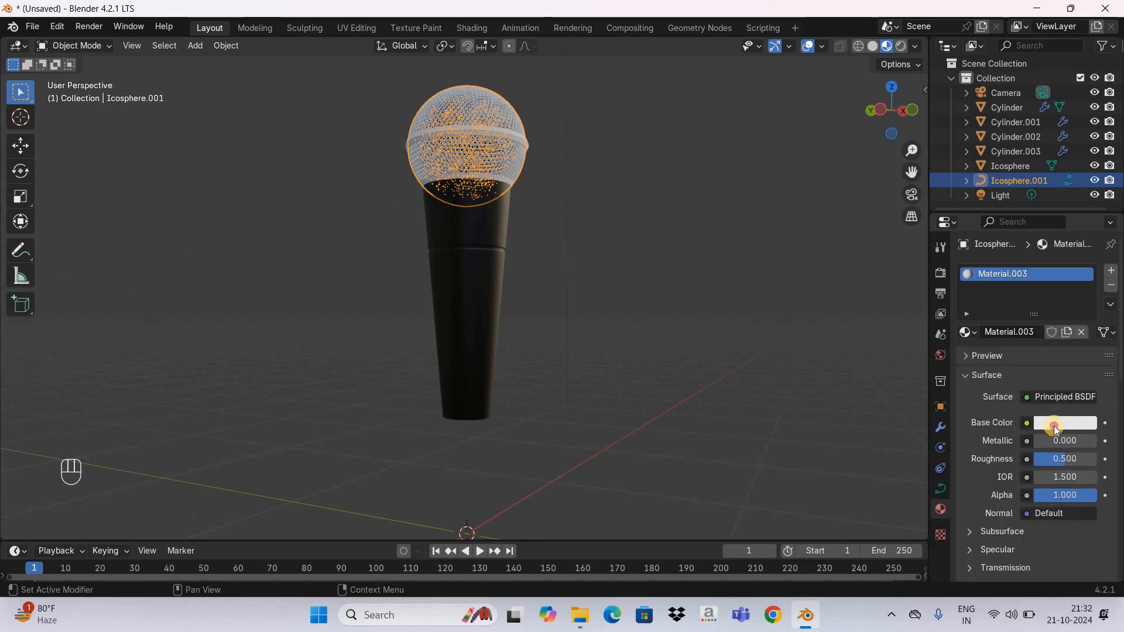
pyautogui.click(1054, 426)
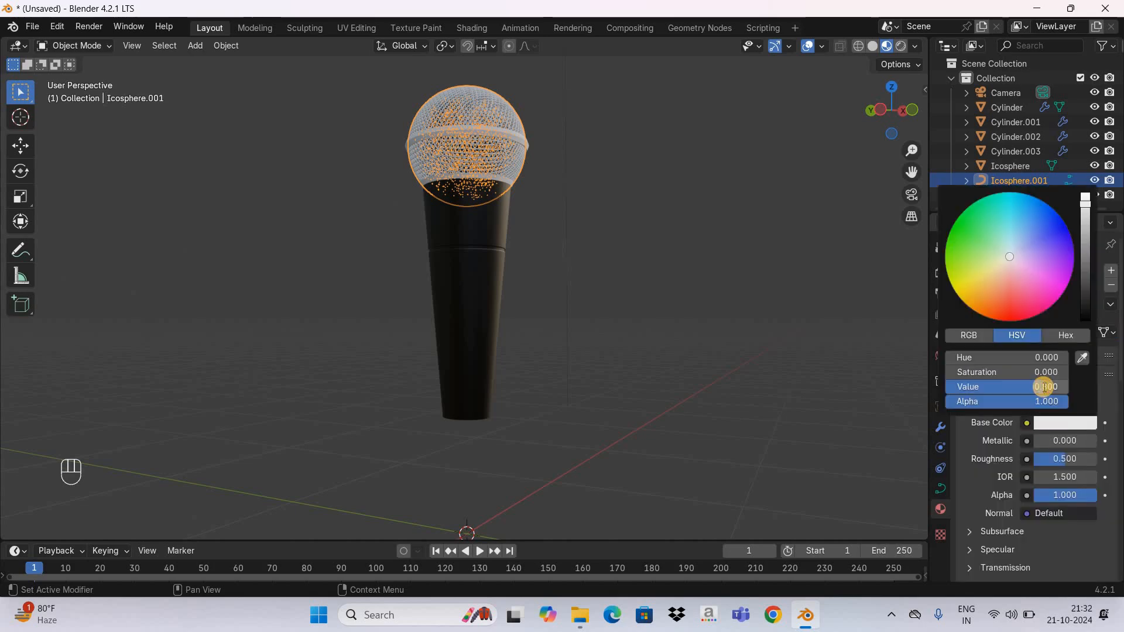
pyautogui.click(1045, 387)
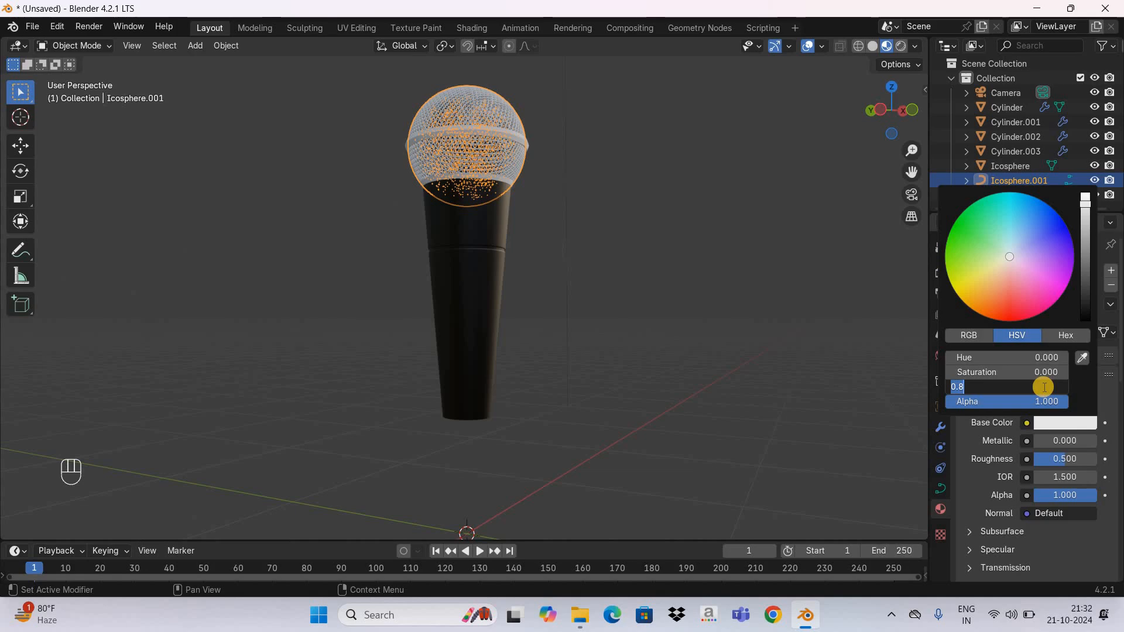
pyautogui.write('0.02')
pyautogui.press('Return')
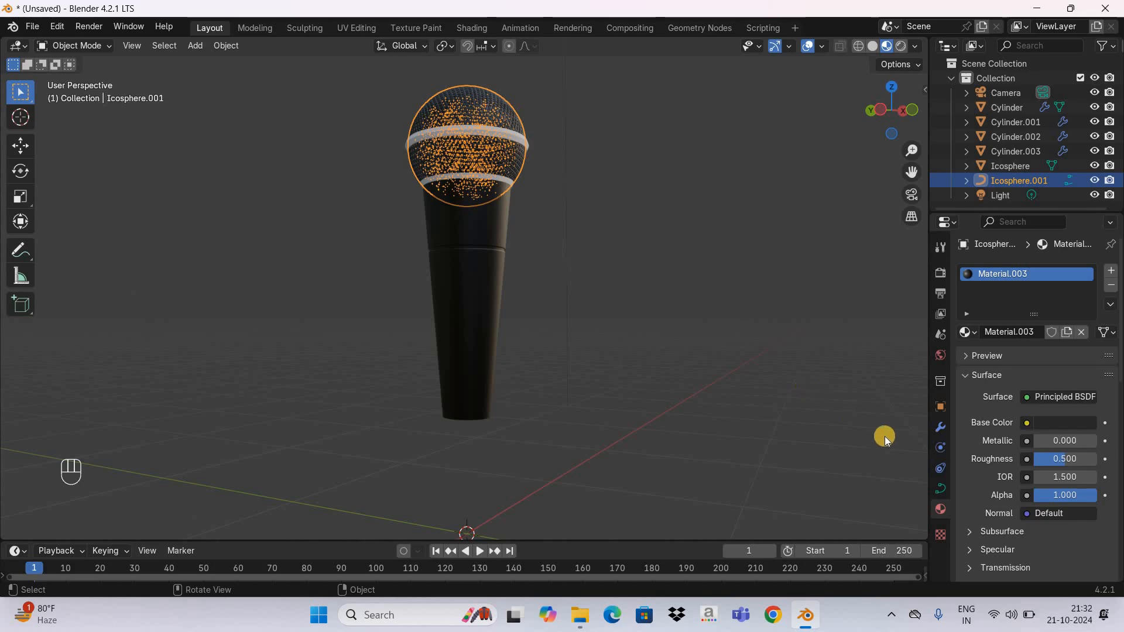
# Set the bevel resolution of the wire mesh curve Icosphere.001 to 10.
pyautogui.click(944, 486)
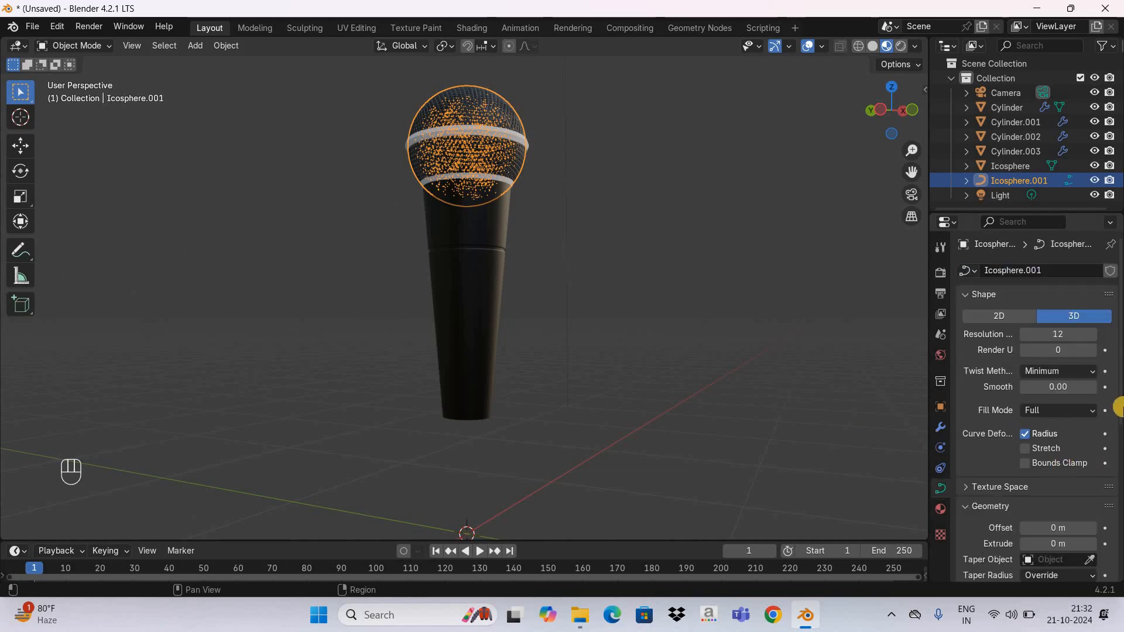
pyautogui.scroll(-8, 1010, 385)
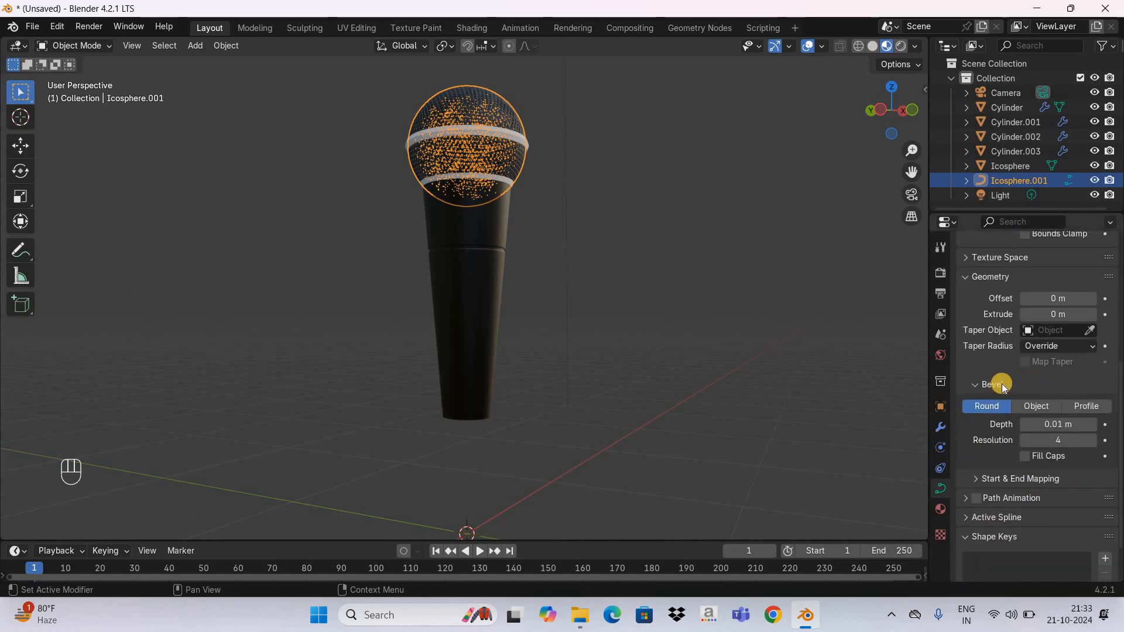
pyautogui.click(1060, 441)
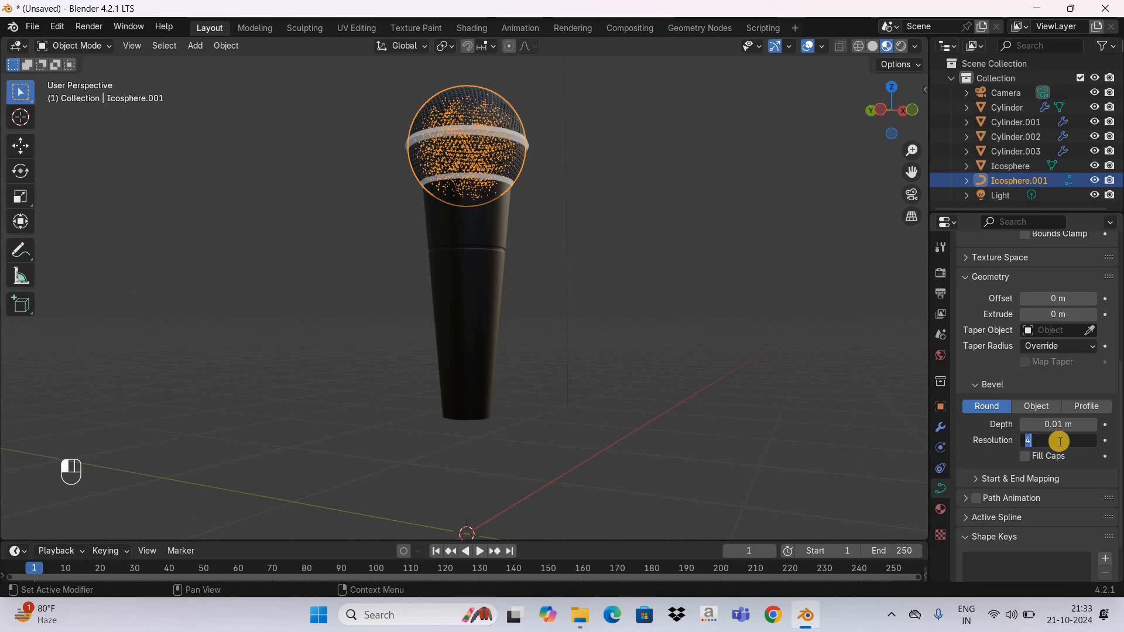
pyautogui.write('10')
pyautogui.press('Return')
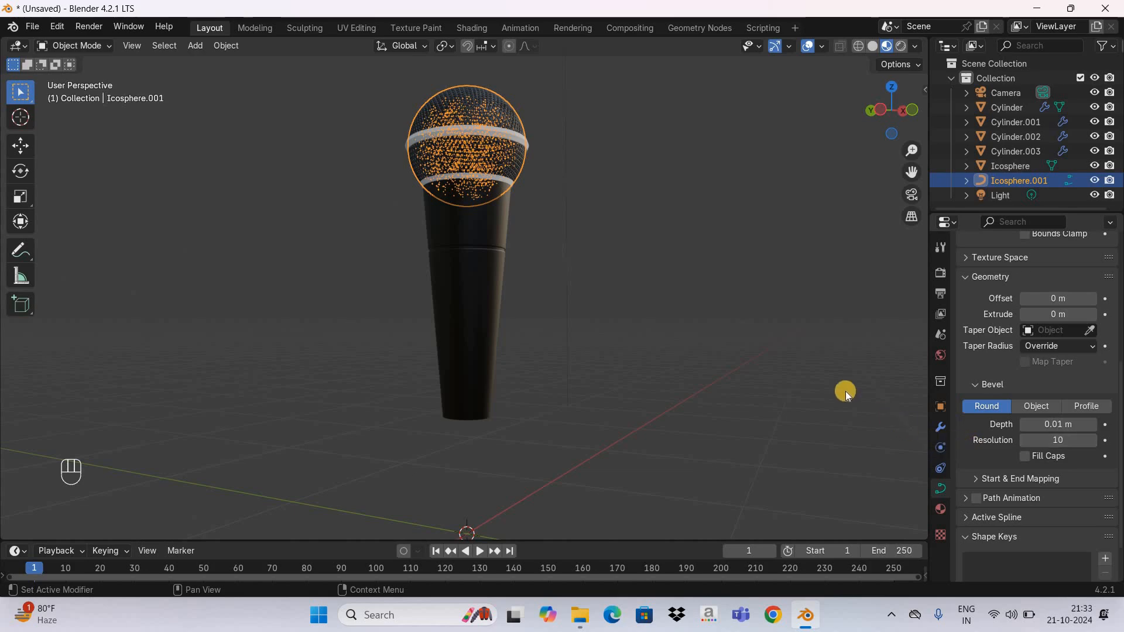
# Give the lower rim ring Cylinder.001 a new material with Metallic 1.000 and Roughness 0.400.
pyautogui.click(1019, 123)
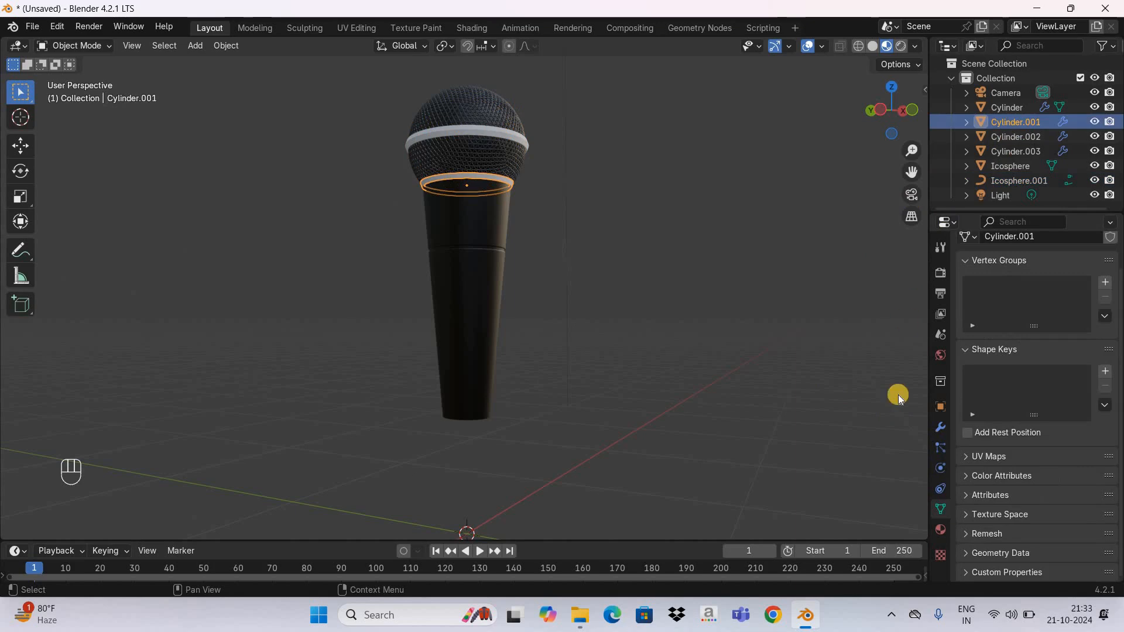
pyautogui.click(941, 533)
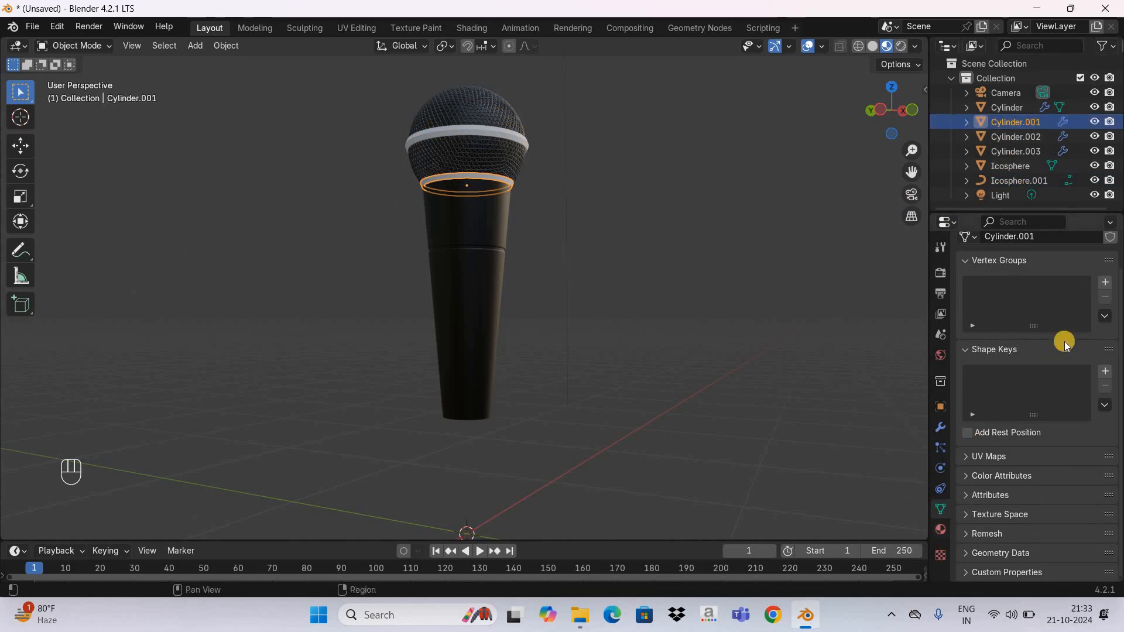
pyautogui.click(1078, 331)
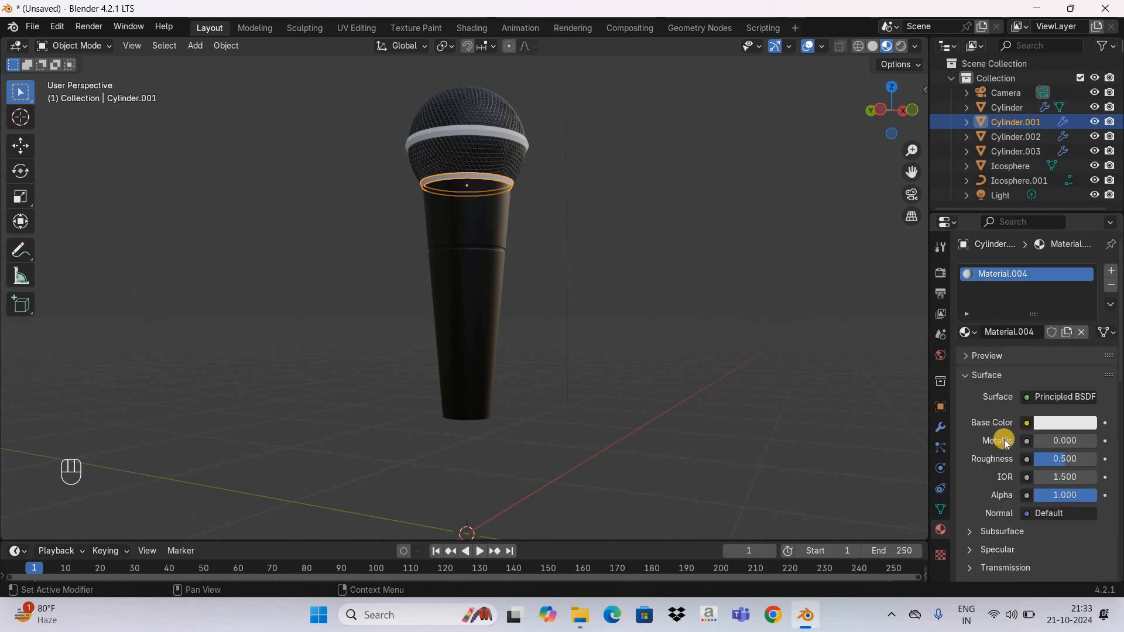
pyautogui.moveTo(1059, 435); pyautogui.dragTo(1099, 445)
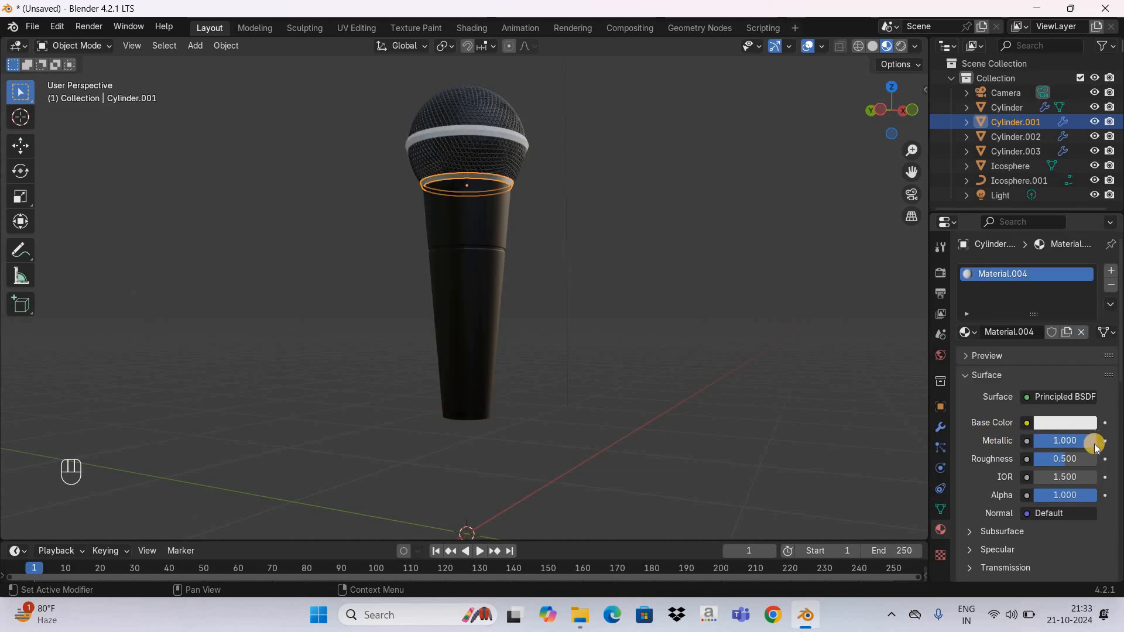
pyautogui.click(1063, 459)
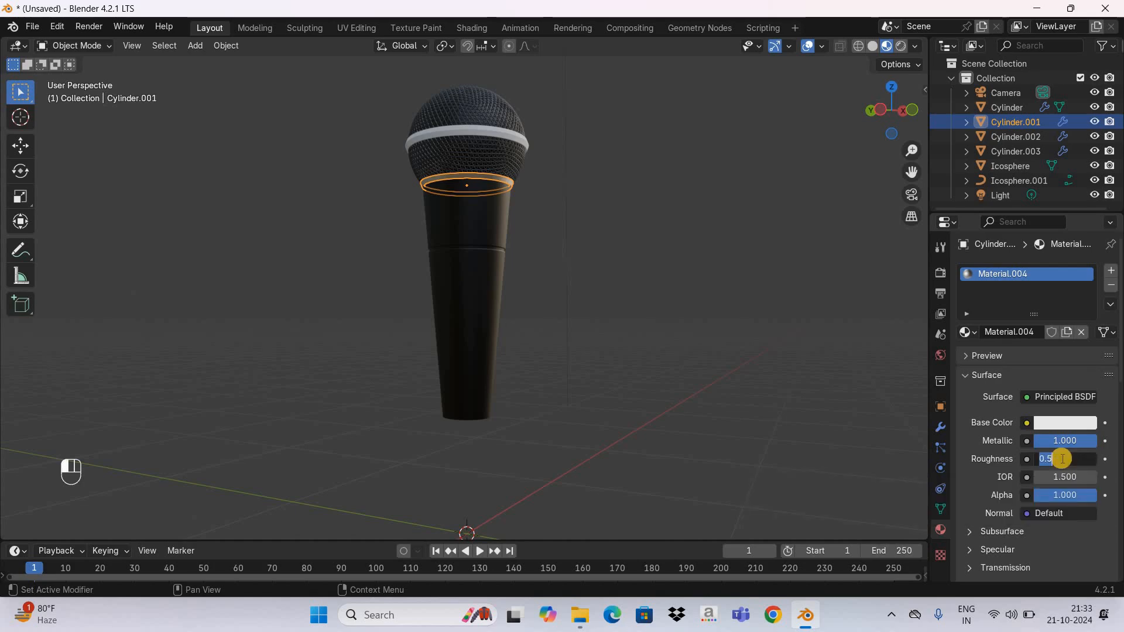
pyautogui.write('0.400')
pyautogui.press('Return')
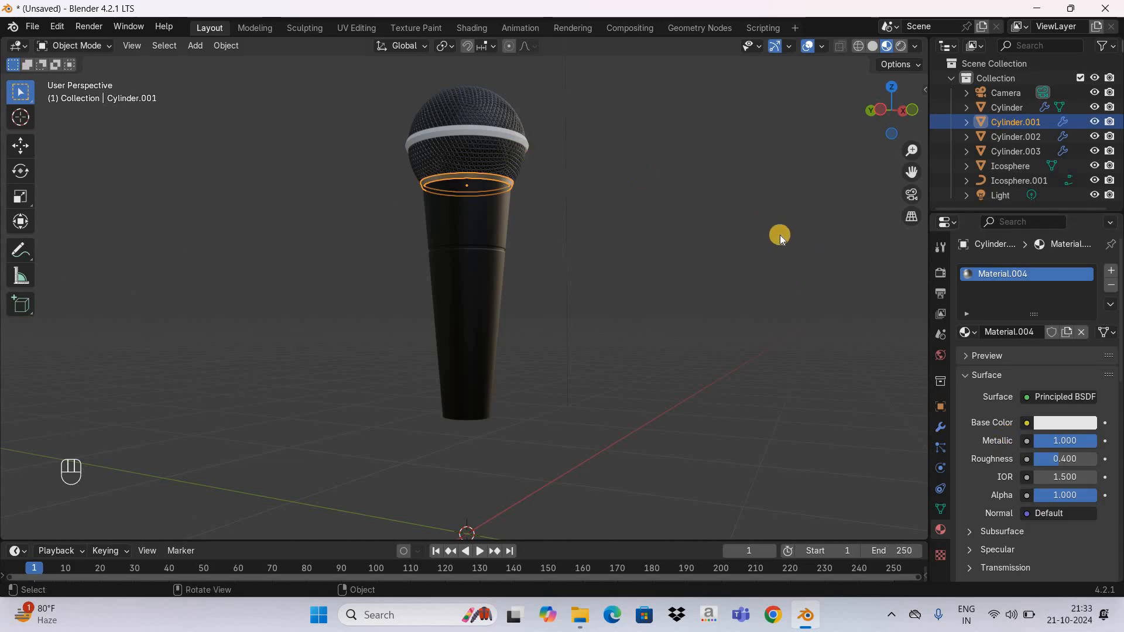
# Assign the existing Material.004 to the head bands Cylinder.002 and Cylinder.003, and deselect everything.
pyautogui.click(1020, 142)
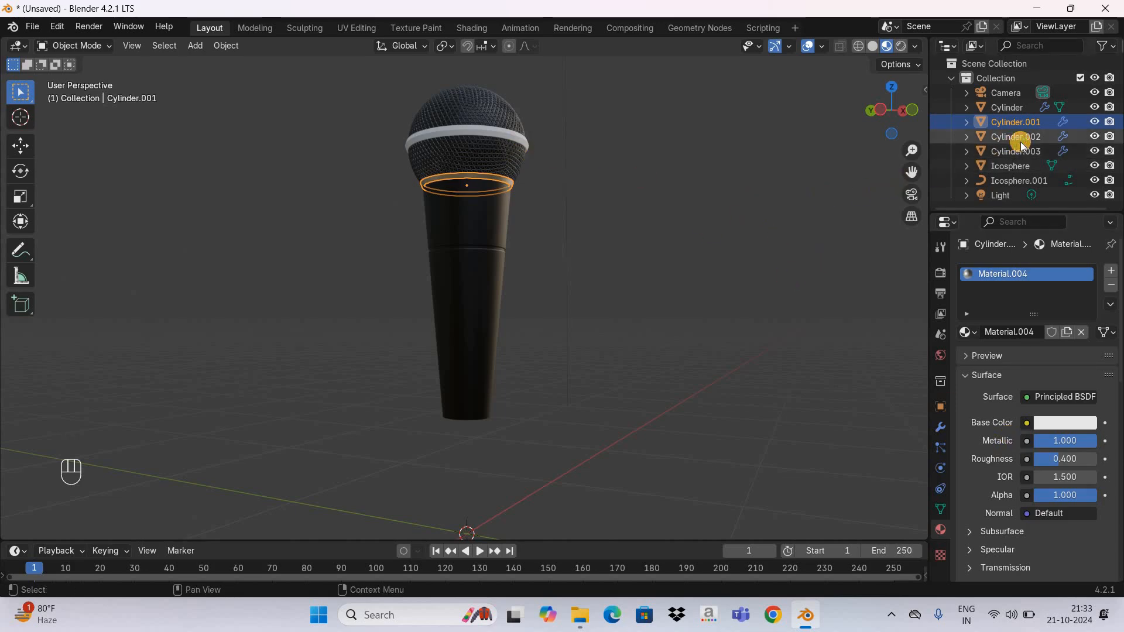
pyautogui.click(967, 334)
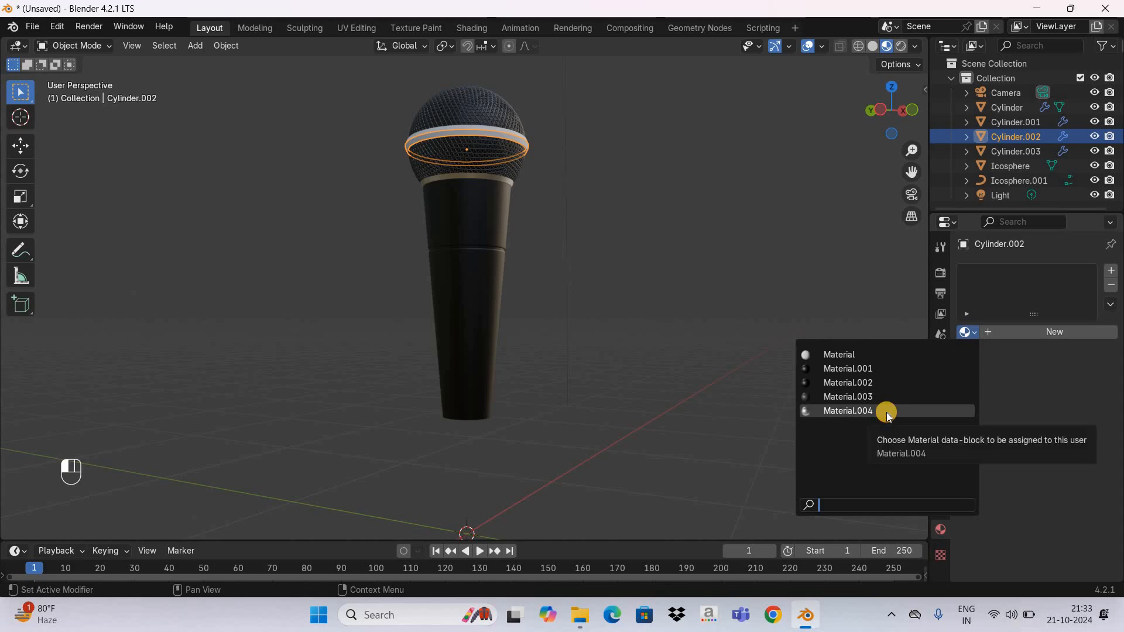
pyautogui.click(887, 412)
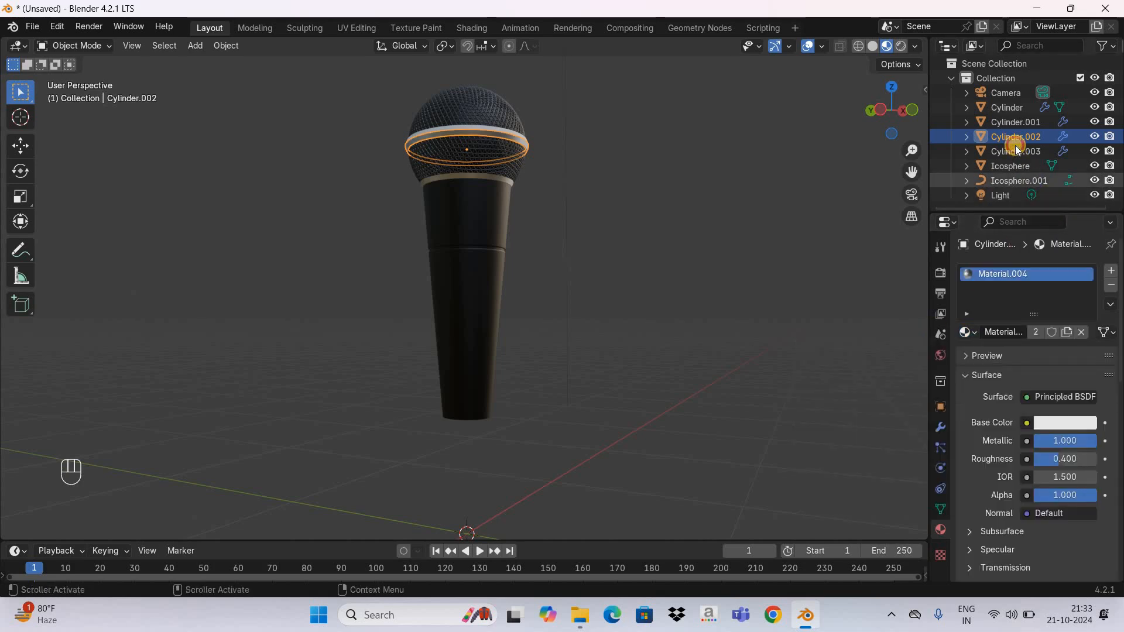
pyautogui.click(1015, 150)
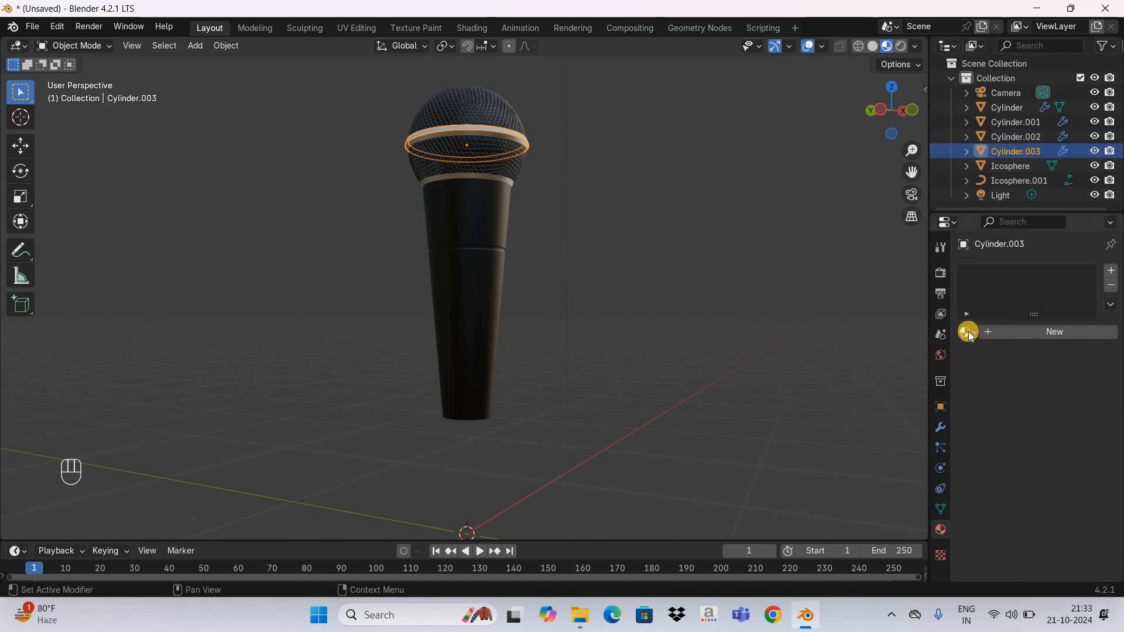
pyautogui.click(967, 332)
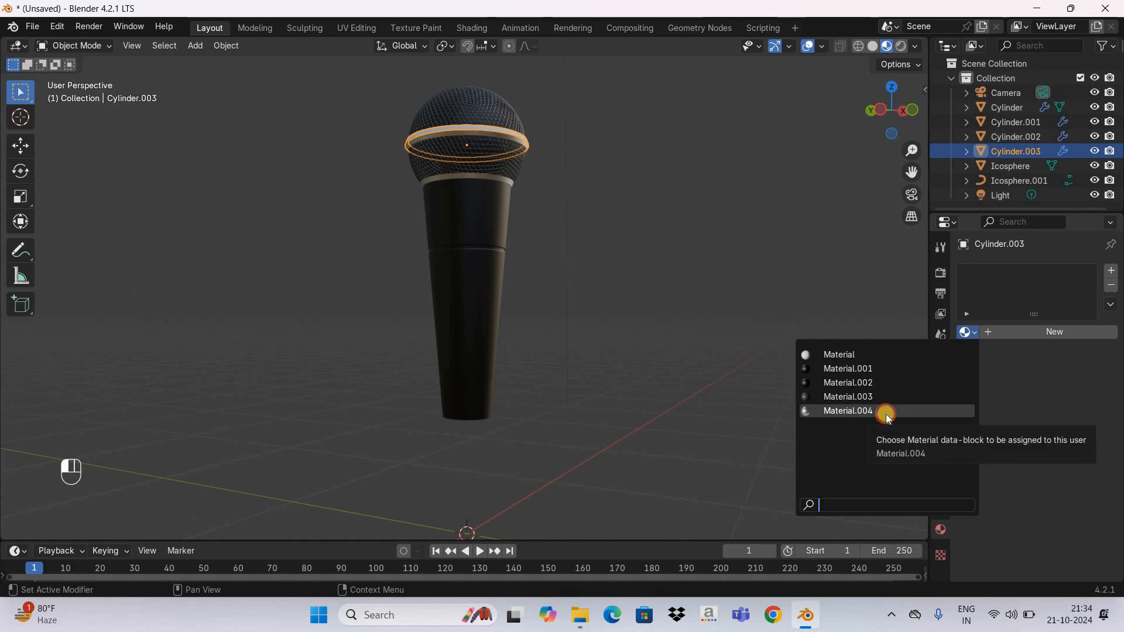
pyautogui.click(886, 414)
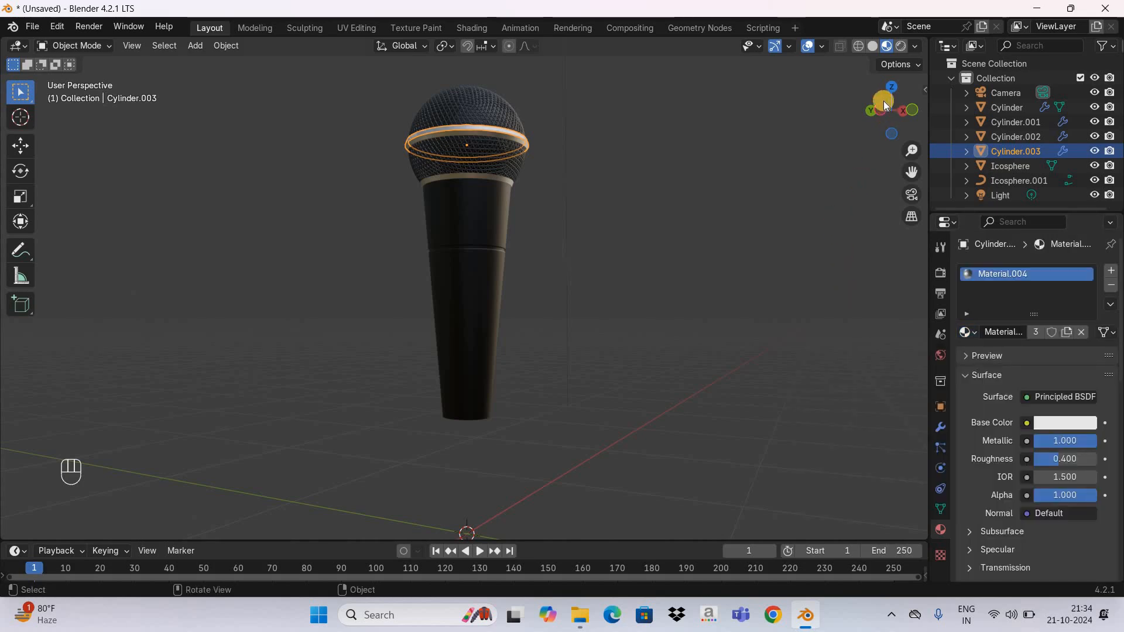
pyautogui.hotkey('alt', 'a')
pyautogui.moveTo(885, 105); pyautogui.dragTo(683, 315)
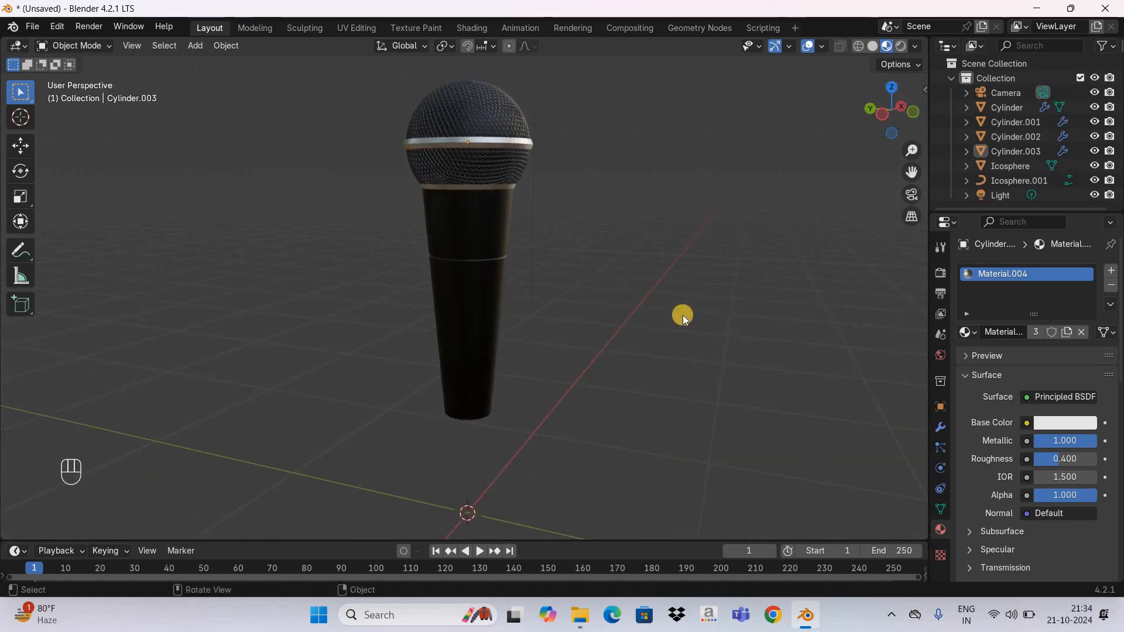